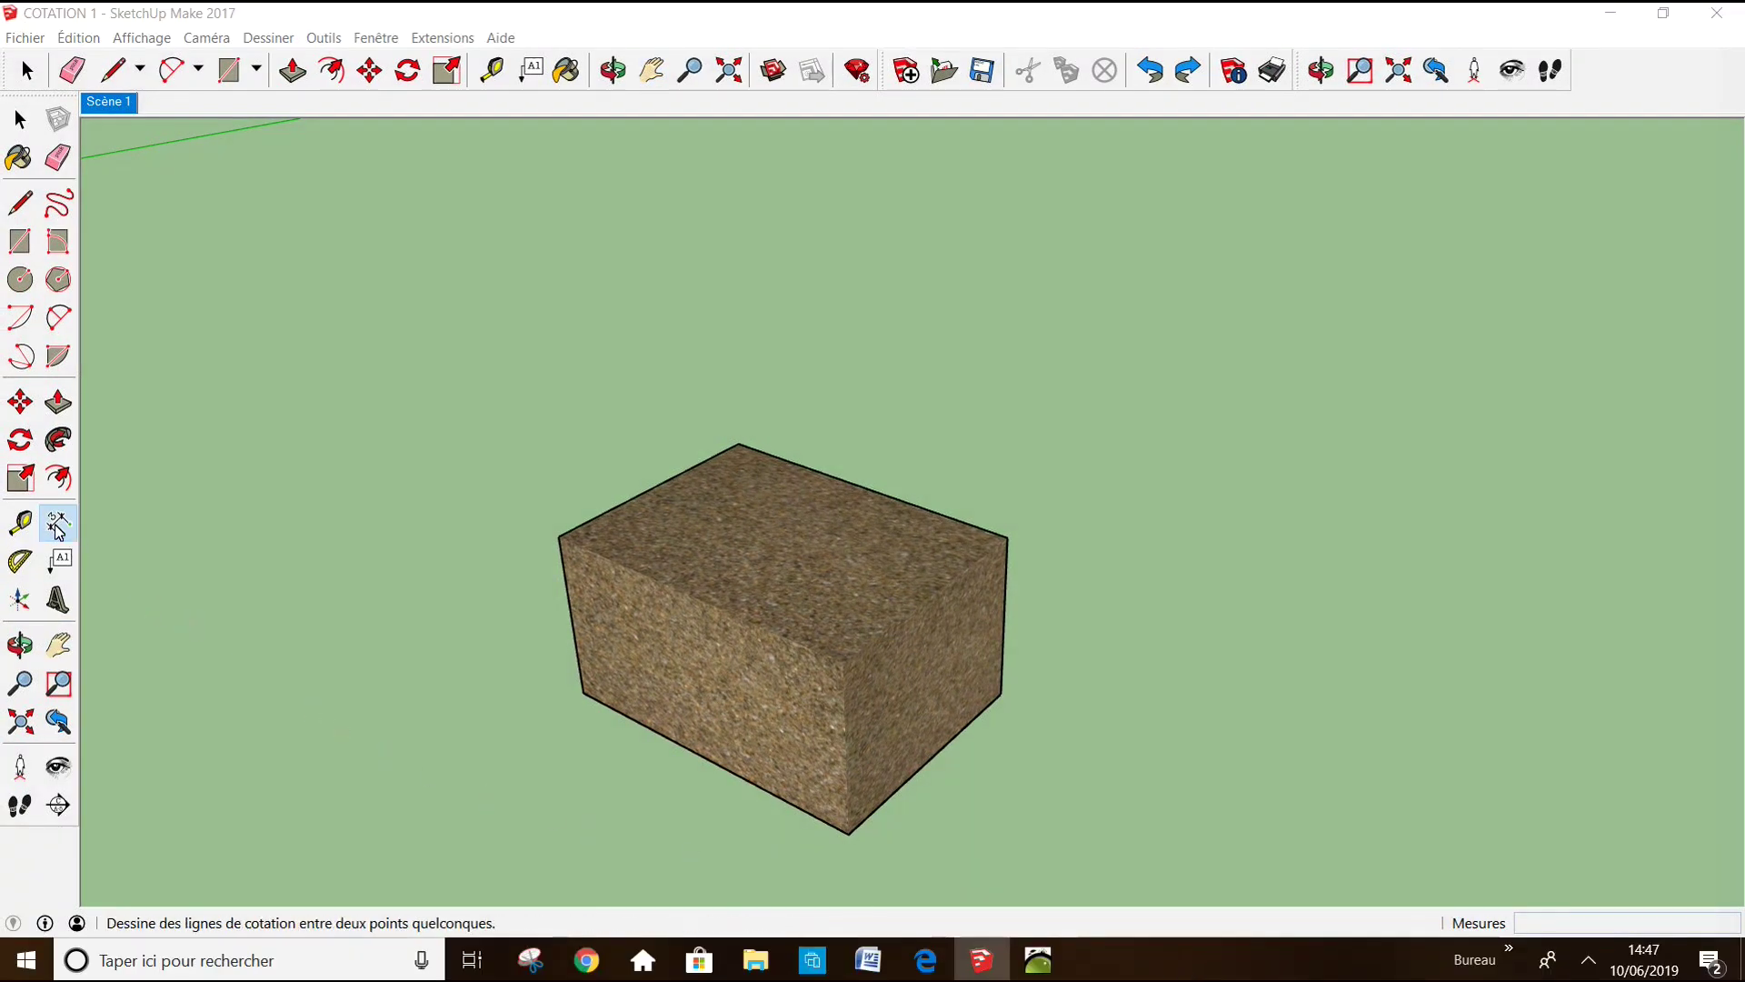
- Dimension the box's three edges, placing the 182cm, 253cm and 135cm (height) dimensions
left_click(559, 536)
left_click(738, 444)
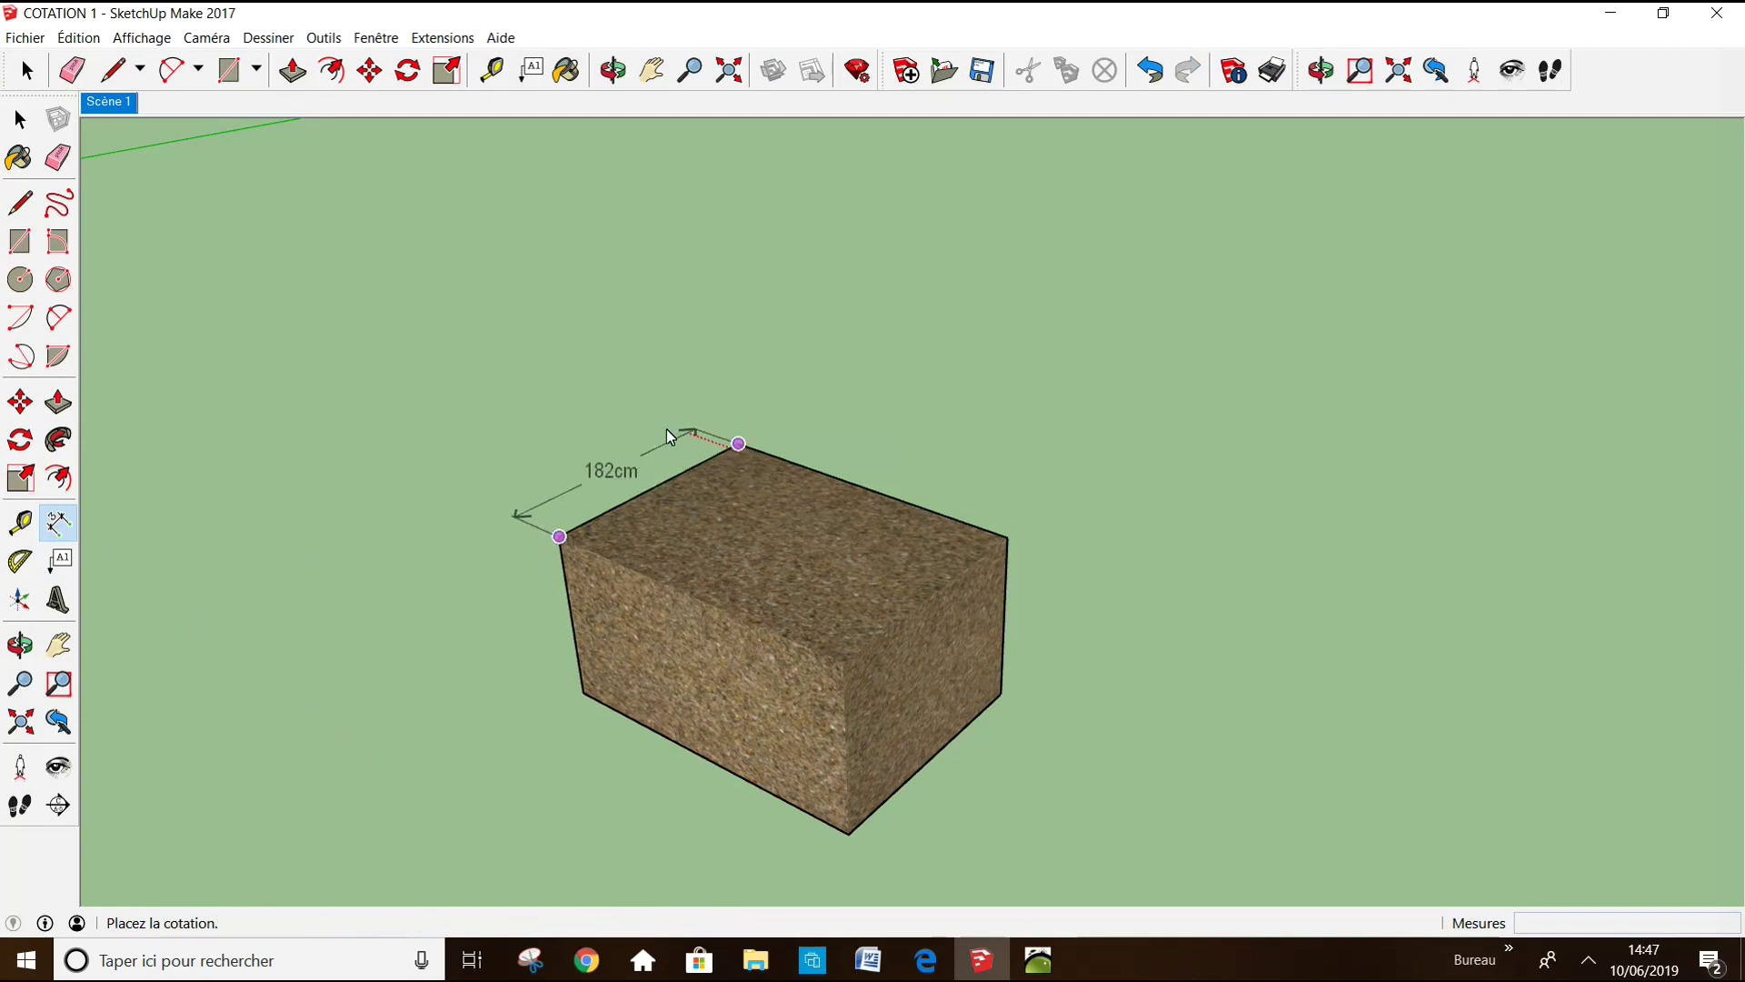
left_click(595, 418)
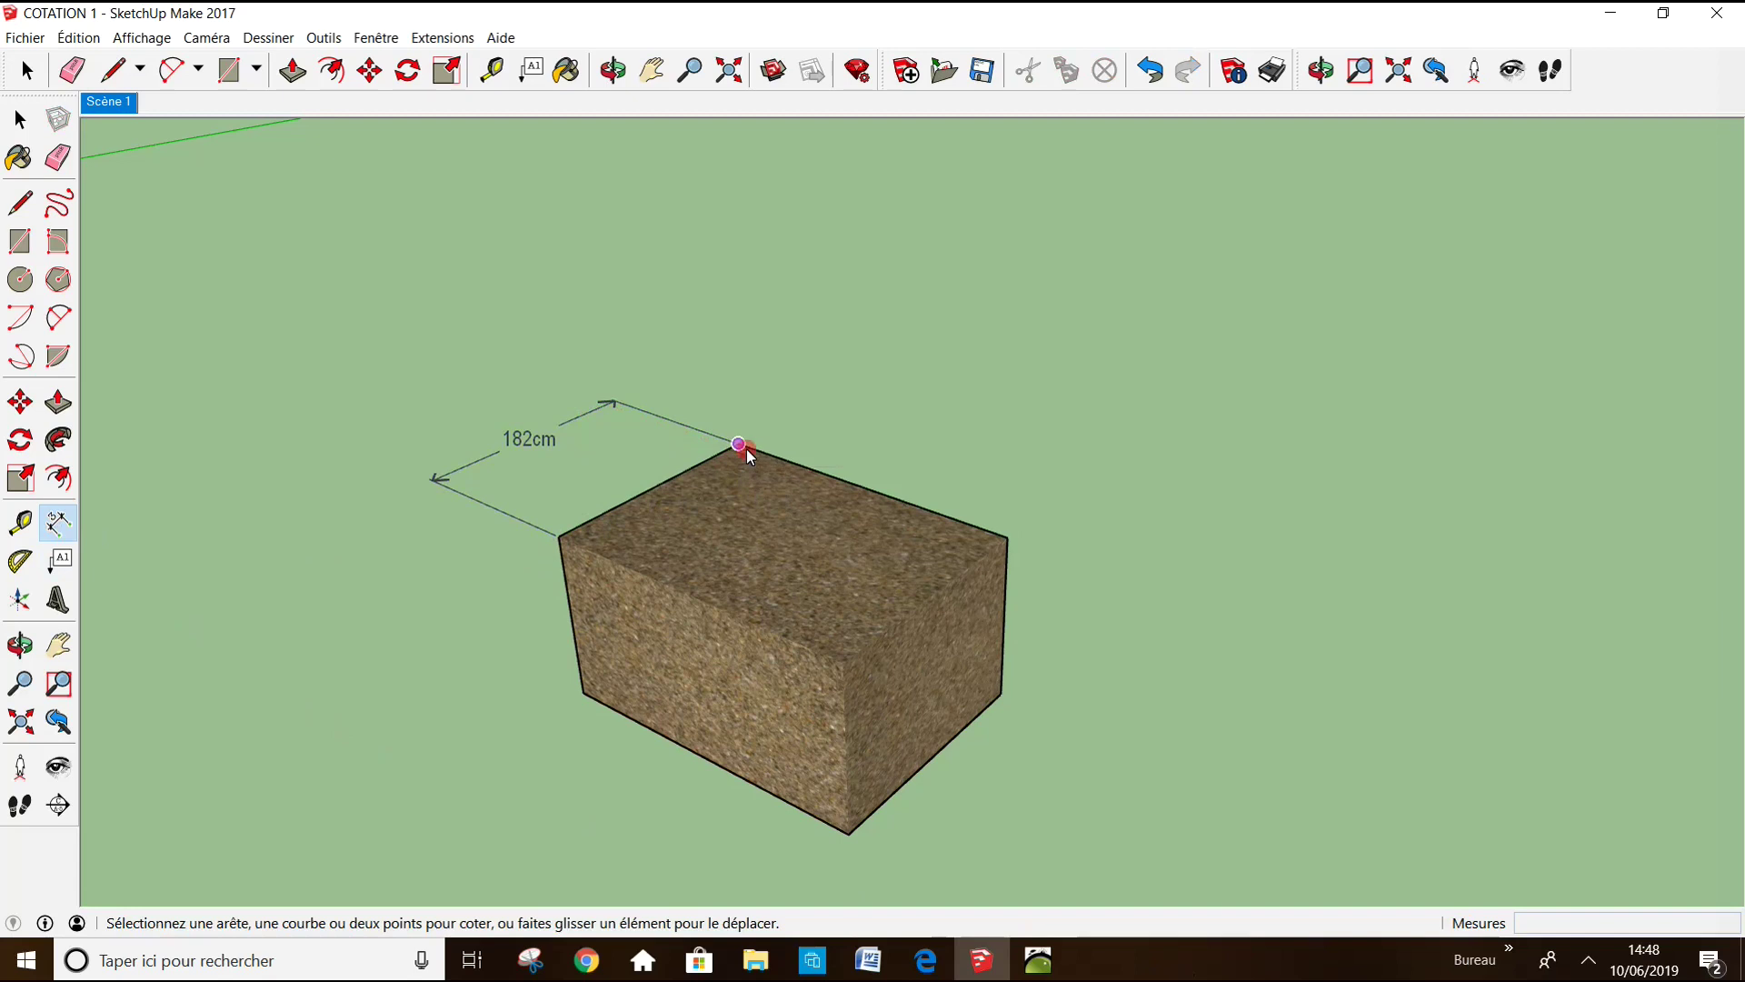
left_click(747, 450)
left_click(1007, 539)
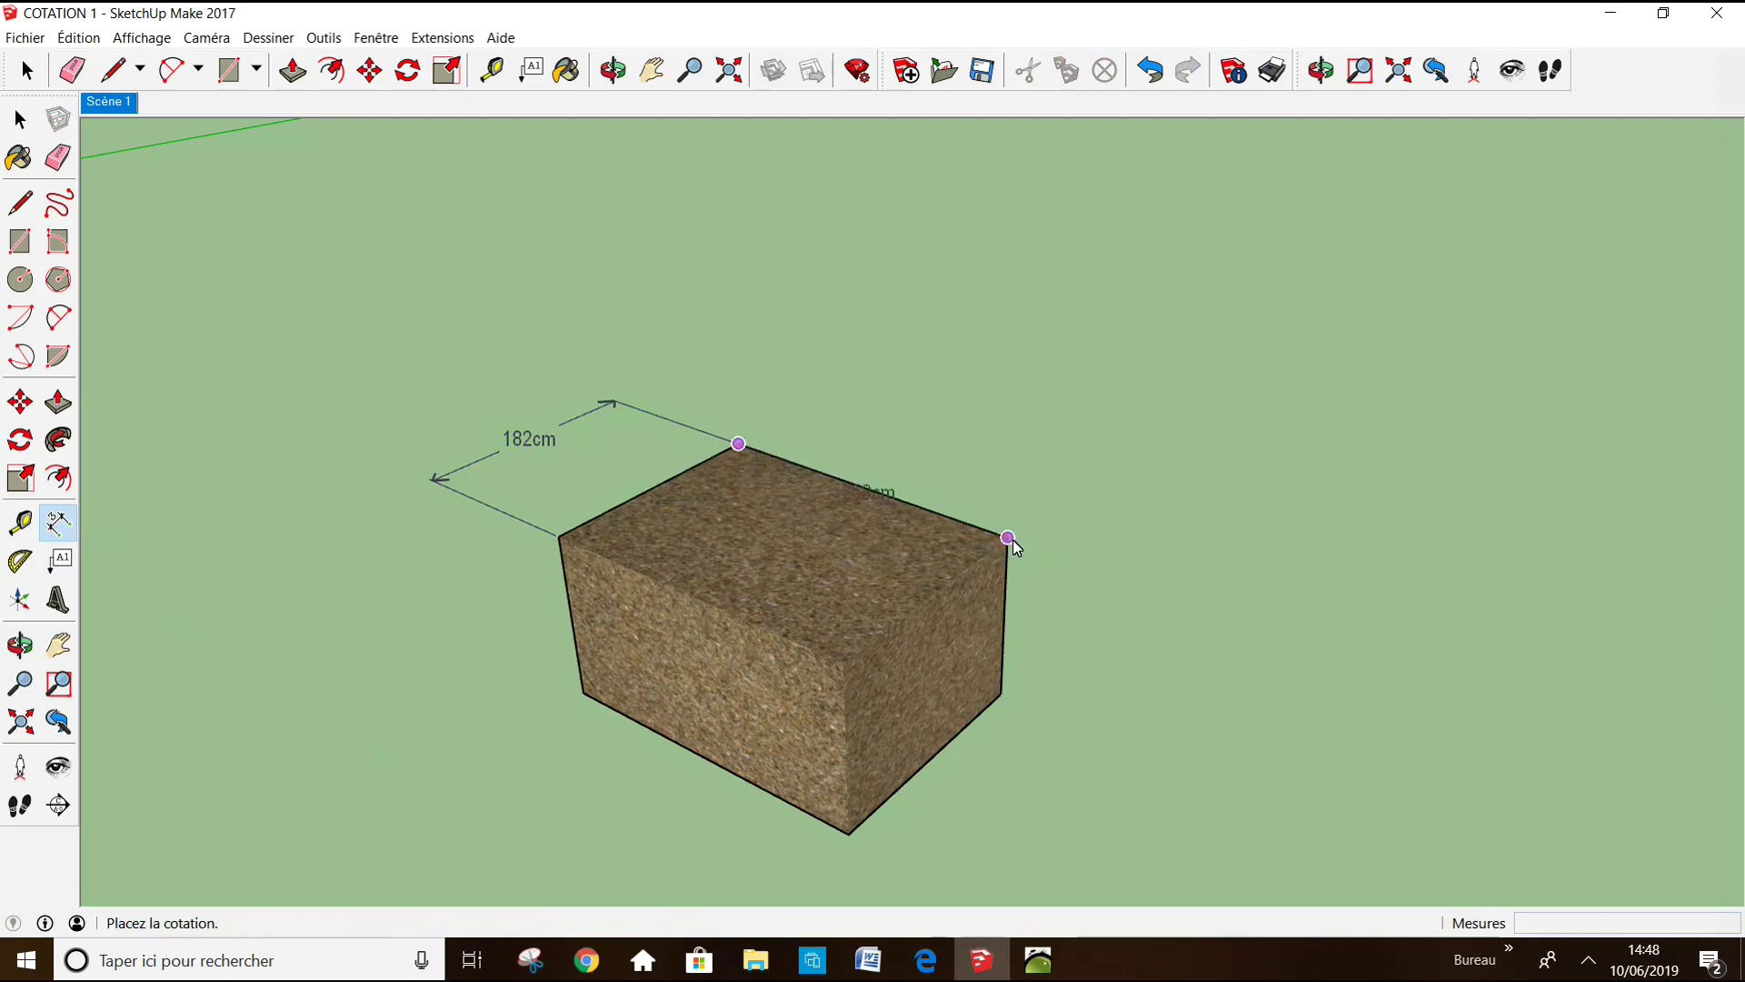
left_click(1200, 459)
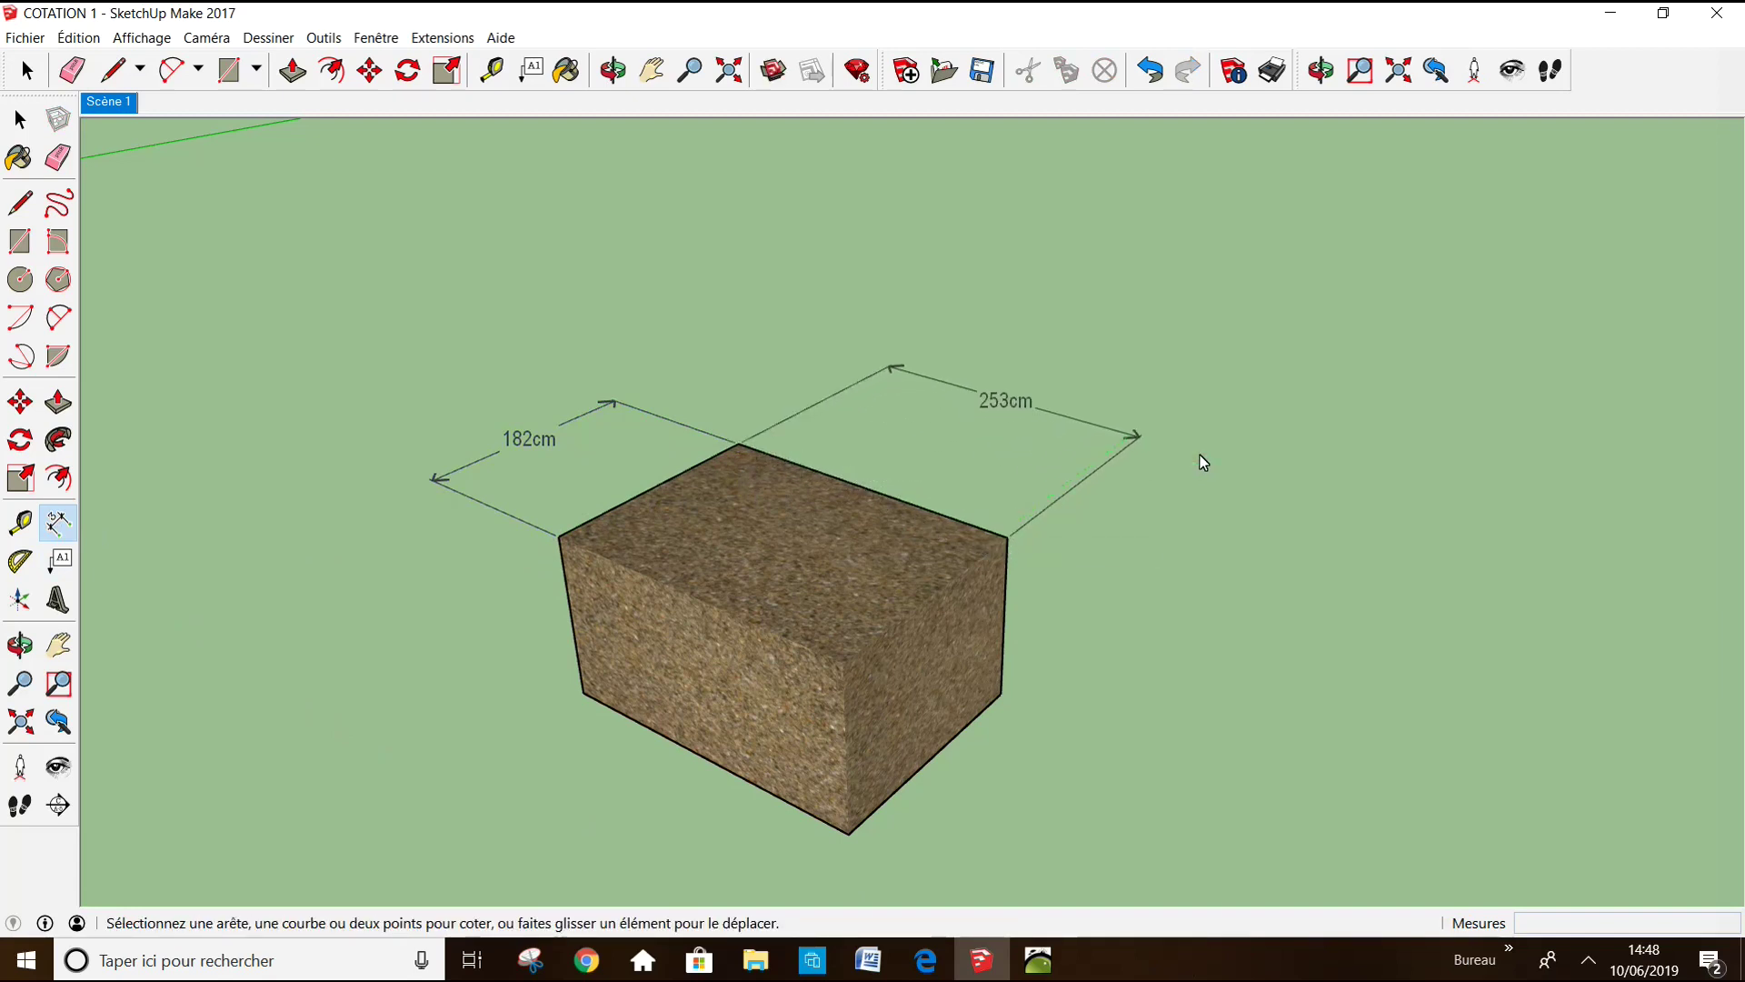
left_click(1007, 538)
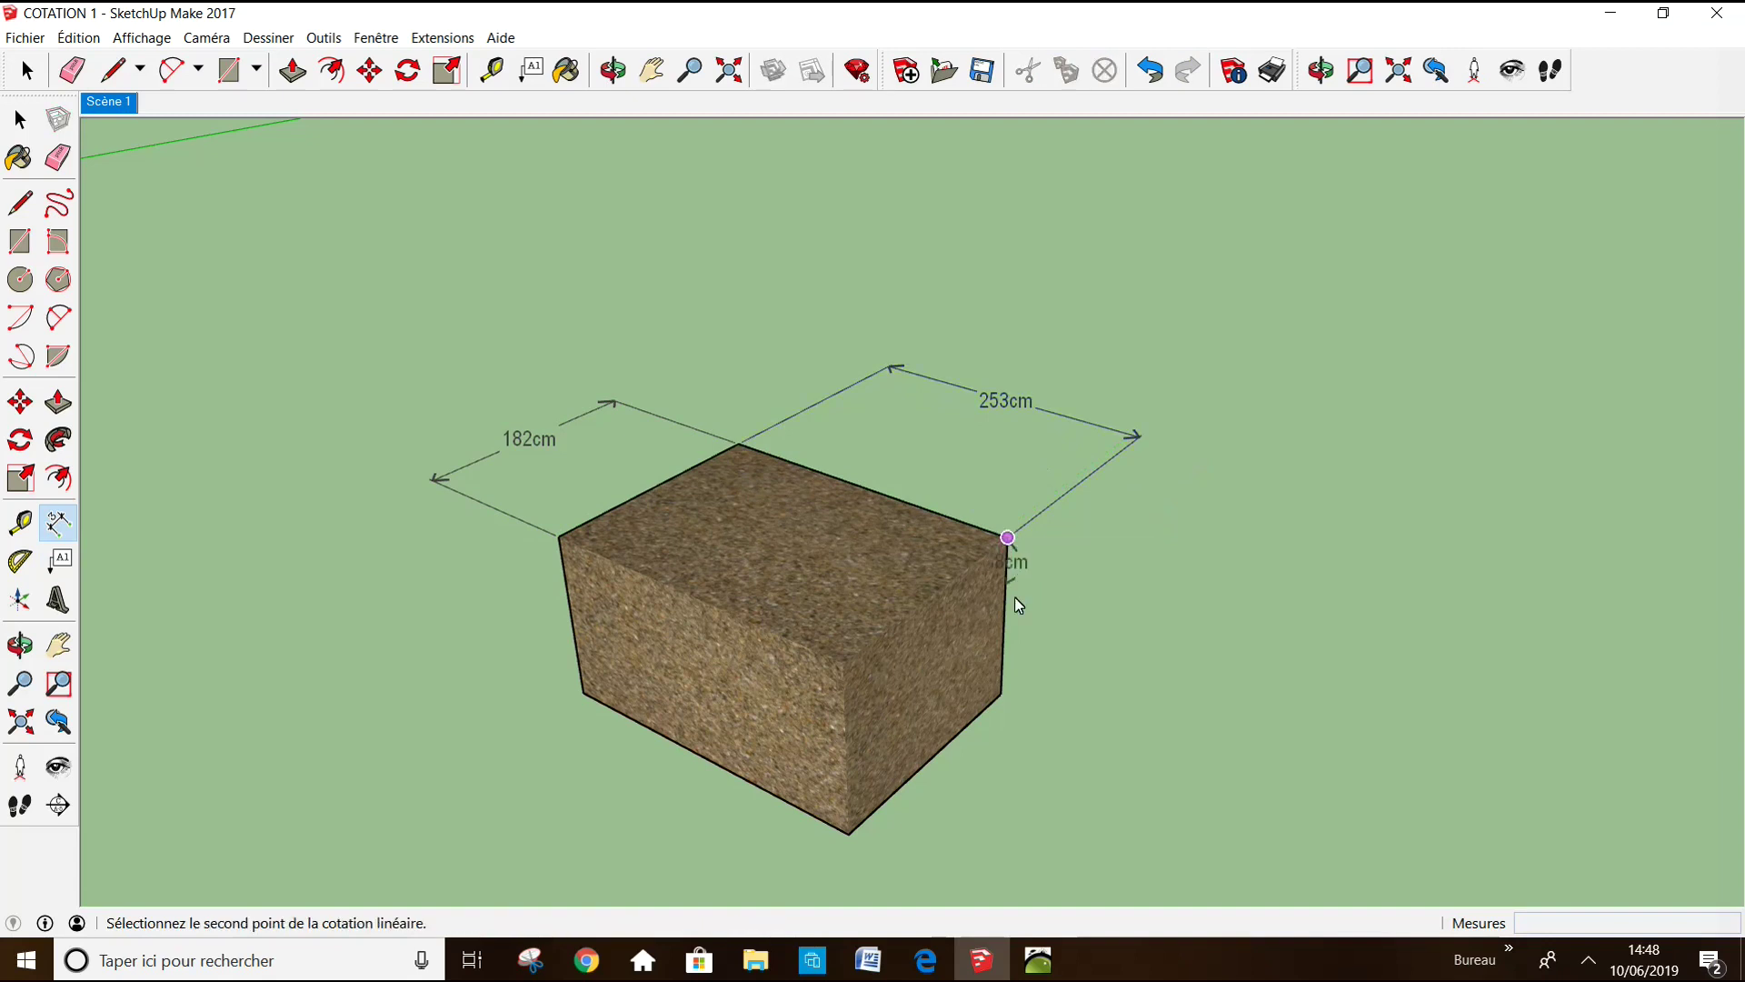
left_click(999, 693)
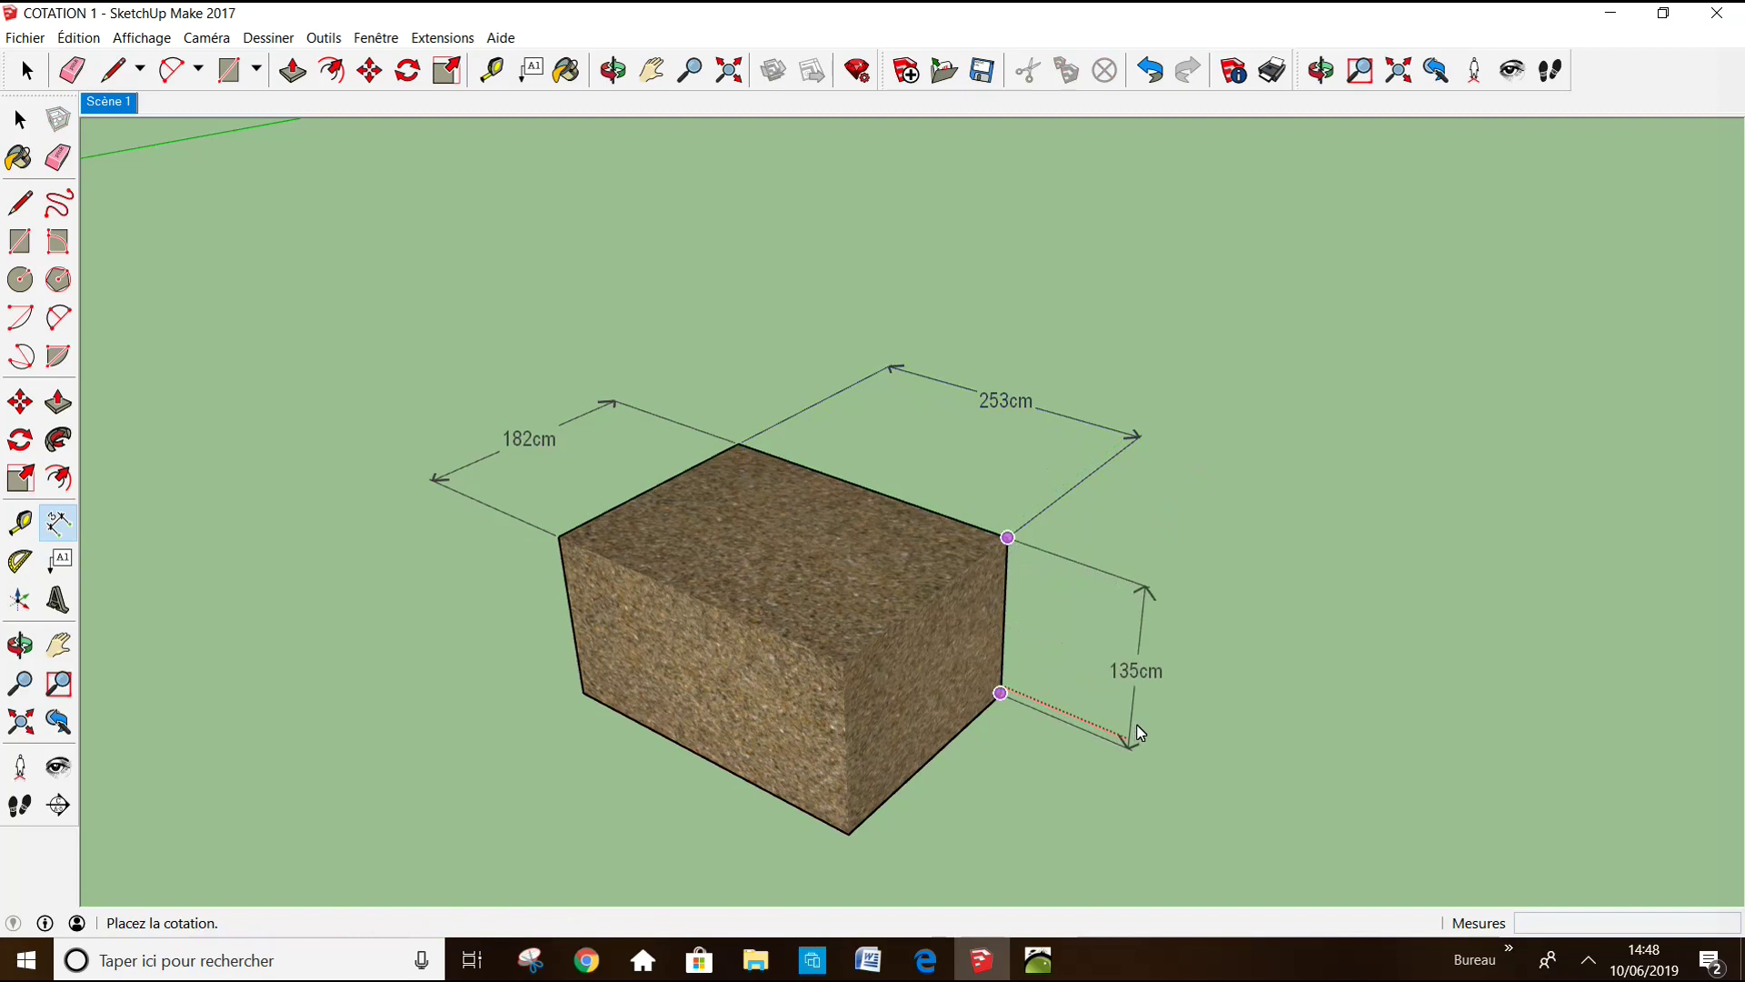
left_click(1143, 733)
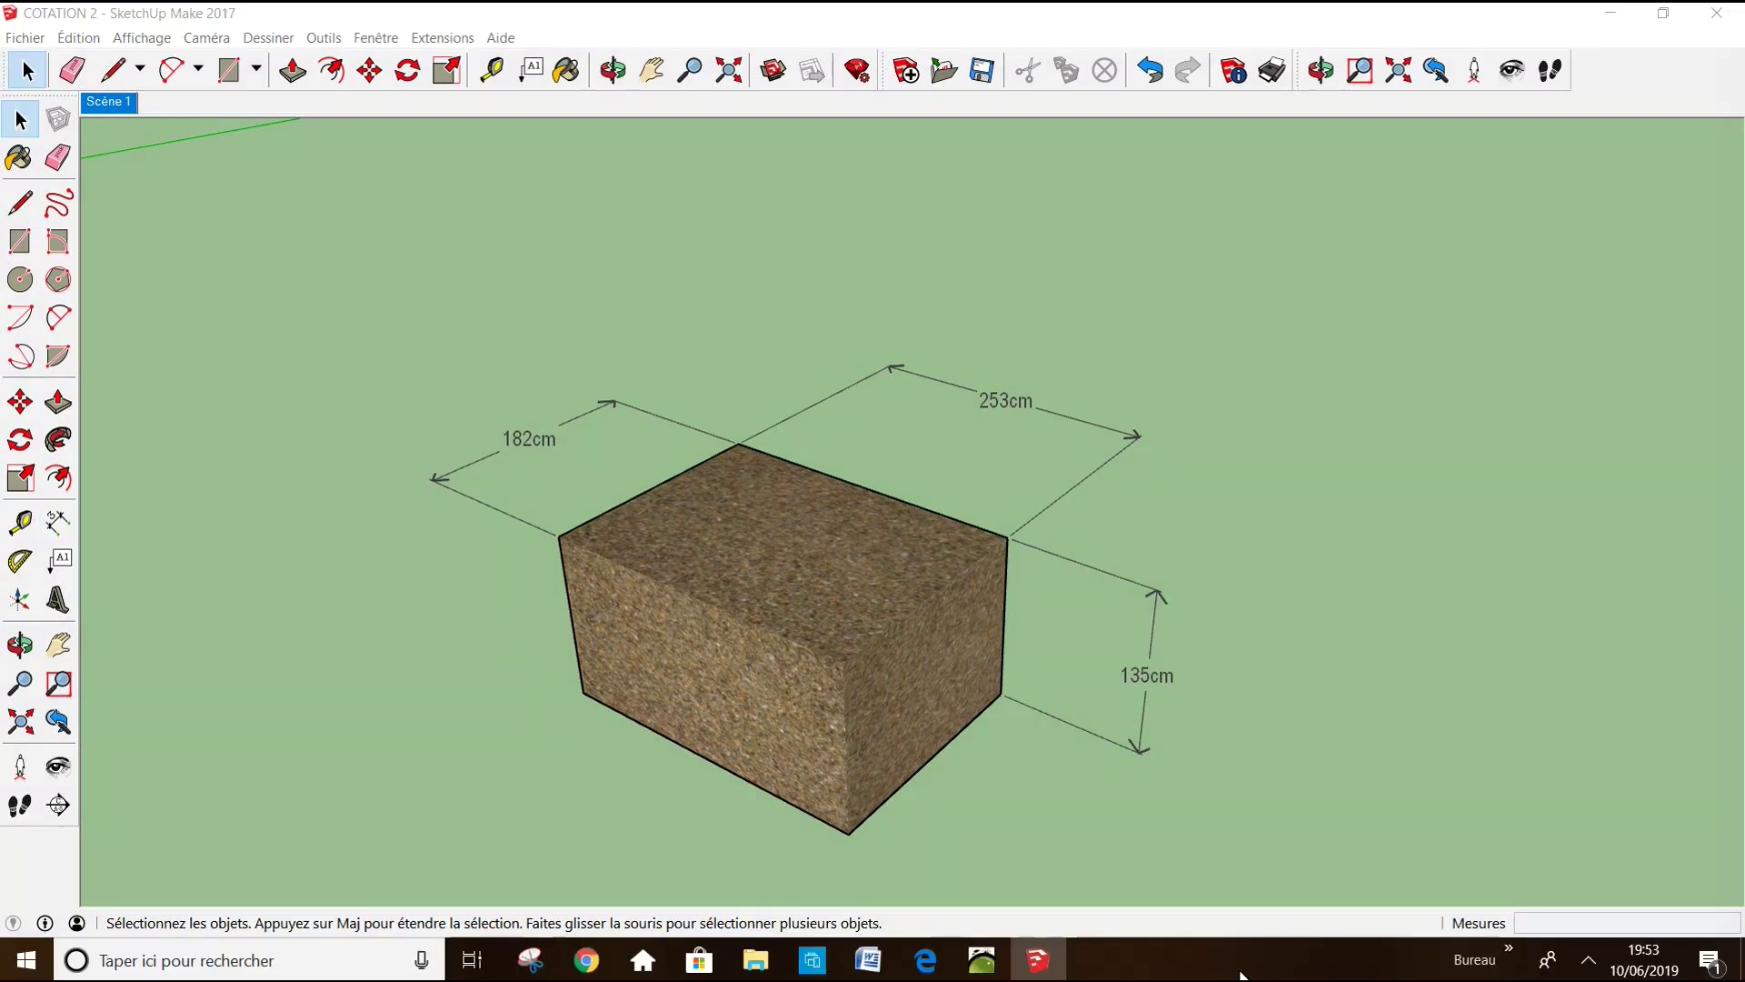
- In the model's dimension settings, apply closed arrowhead ends to all dimensions
left_click(376, 39)
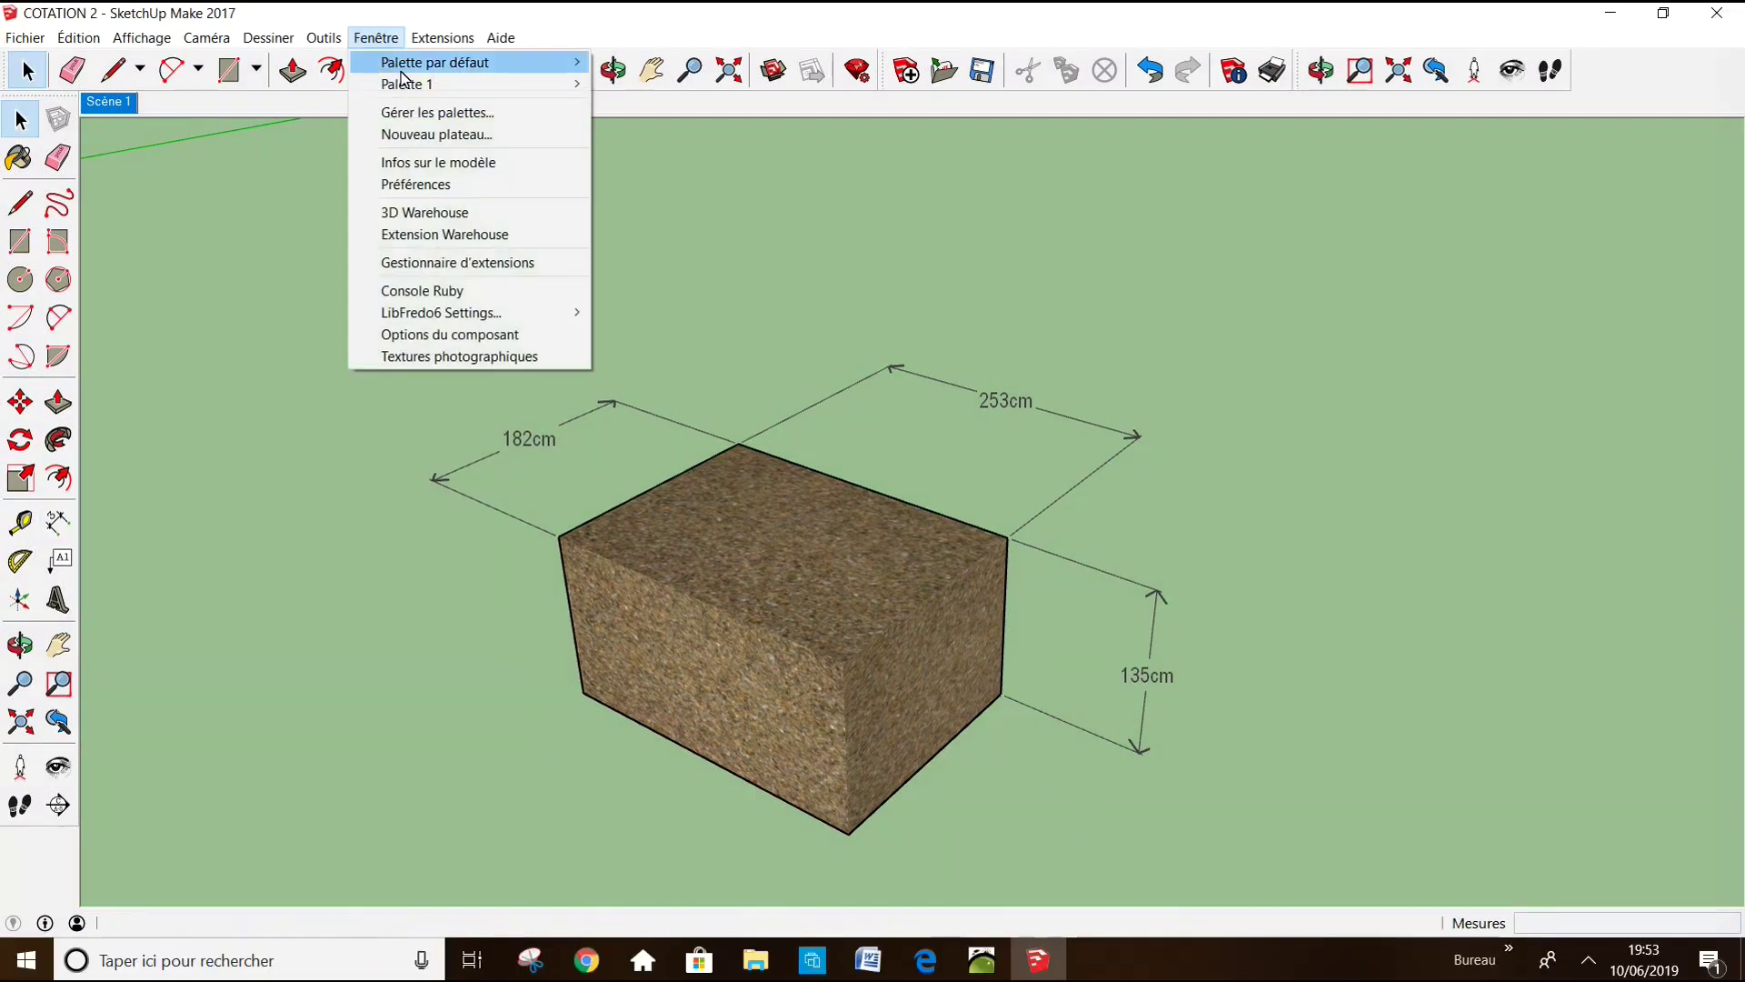
left_click(458, 169)
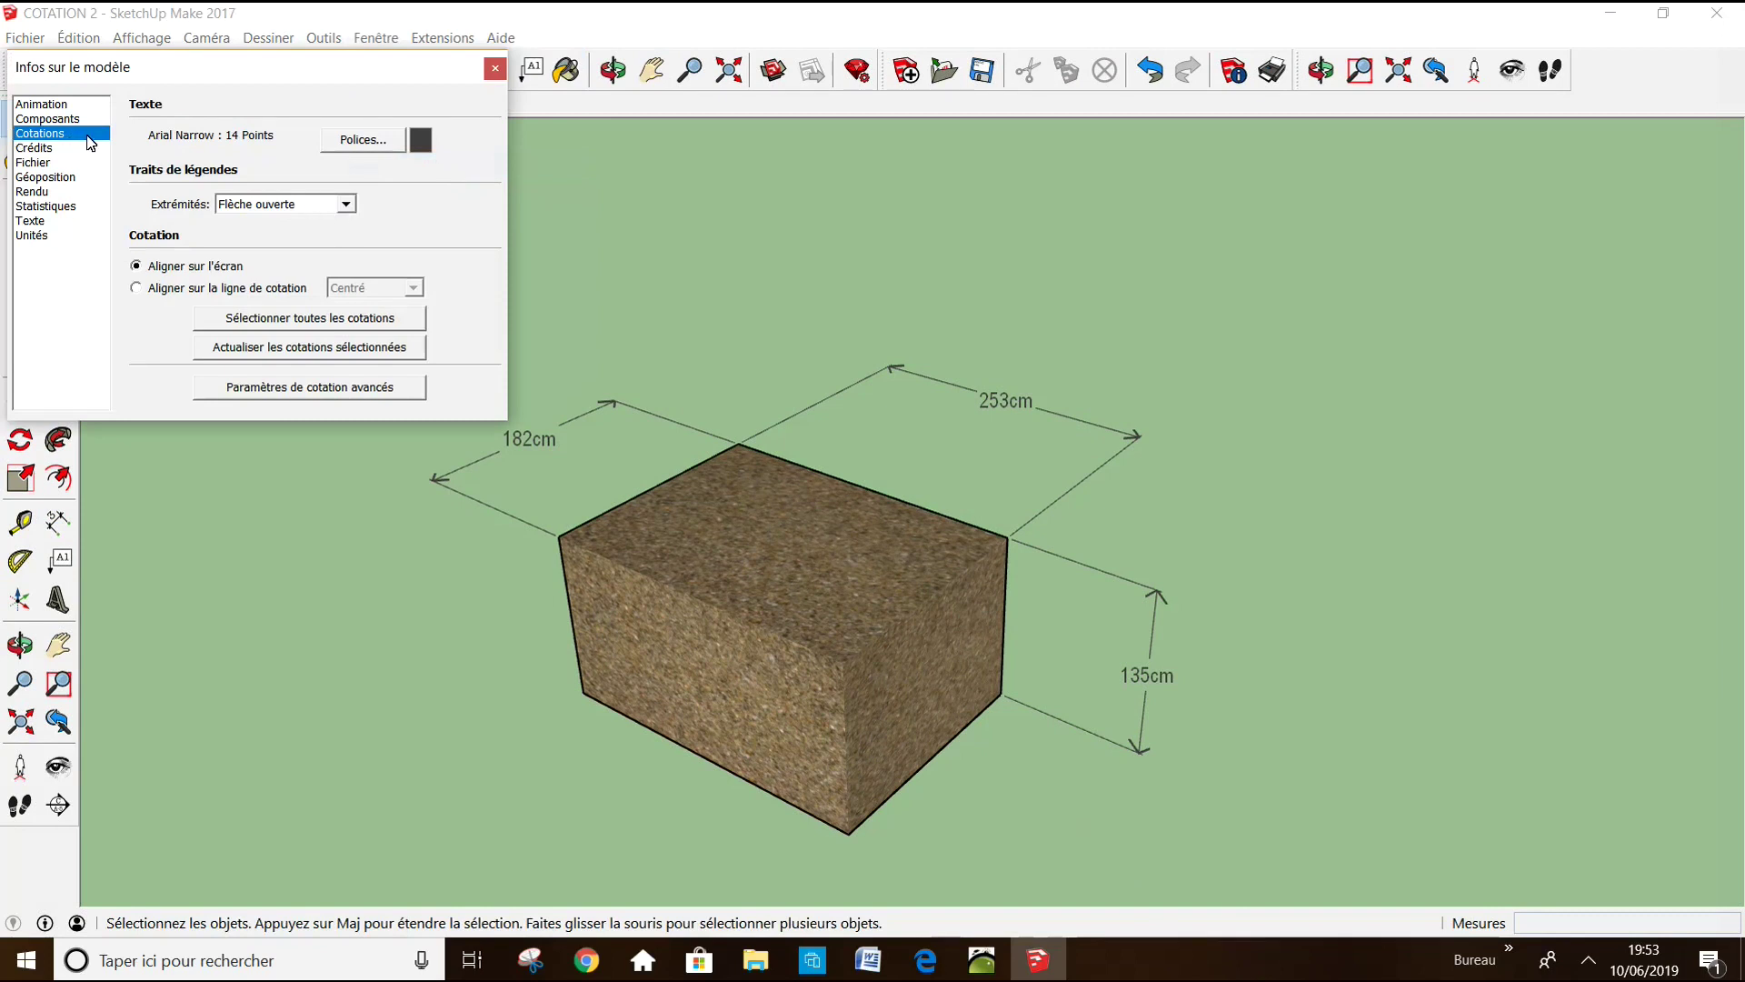
left_click(349, 206)
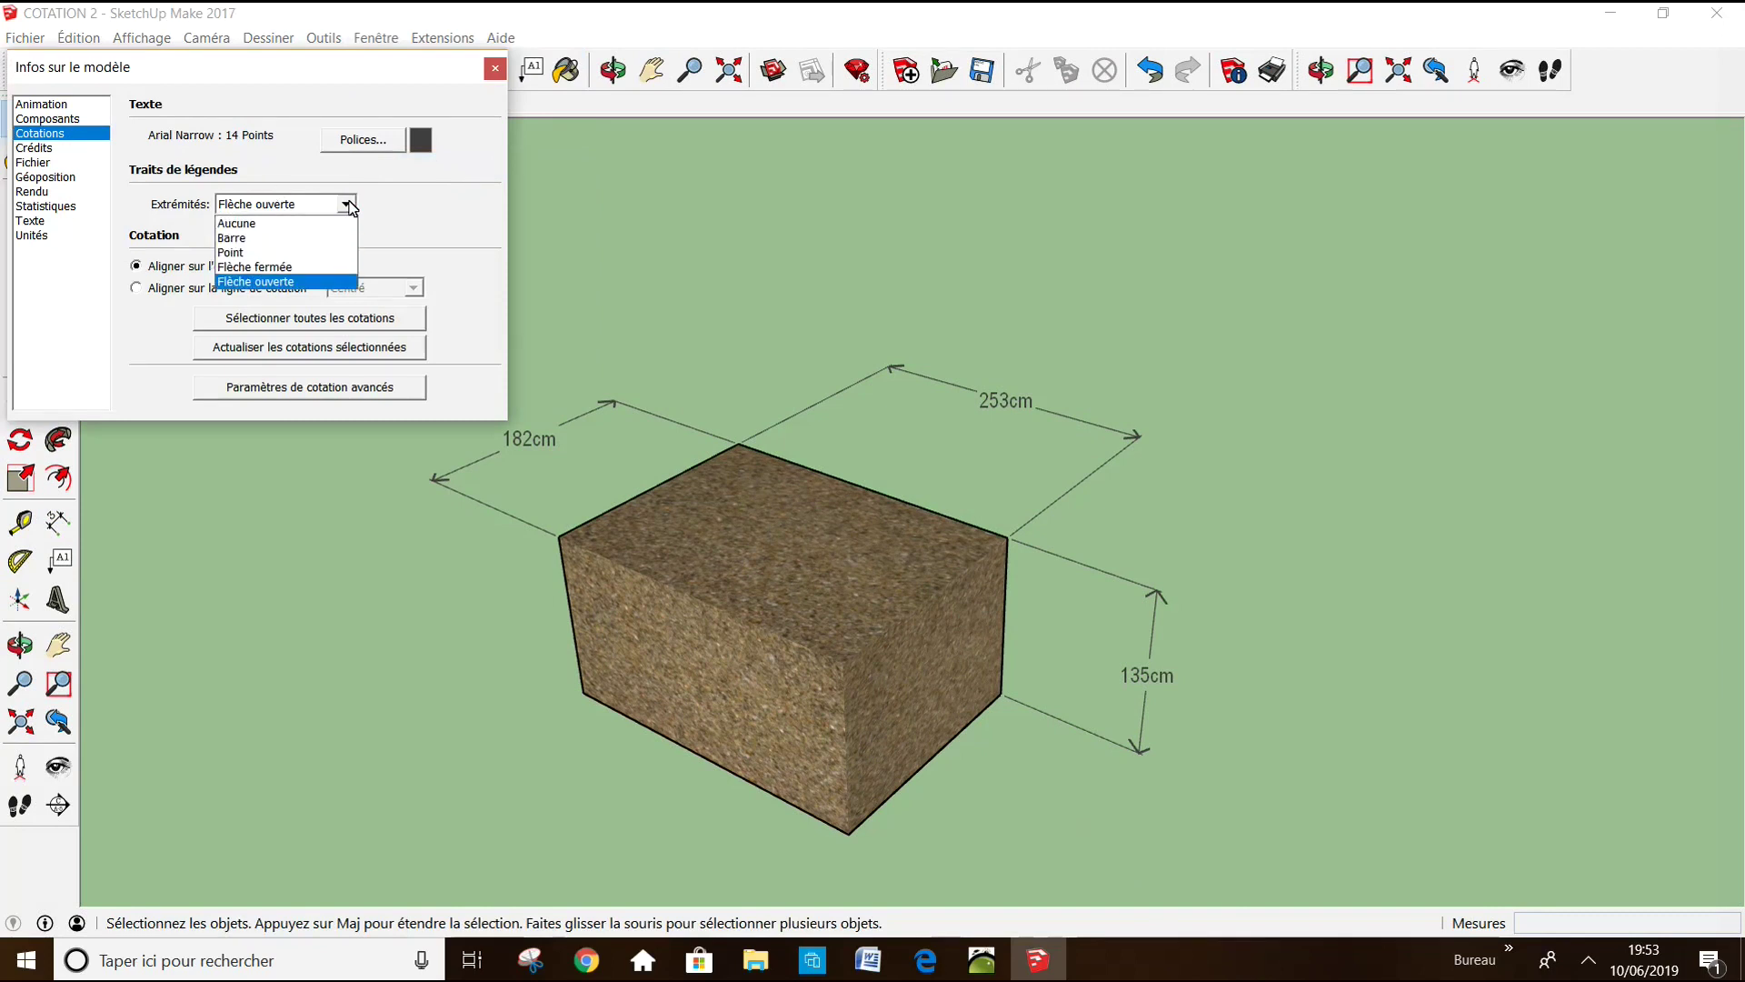
left_click(280, 267)
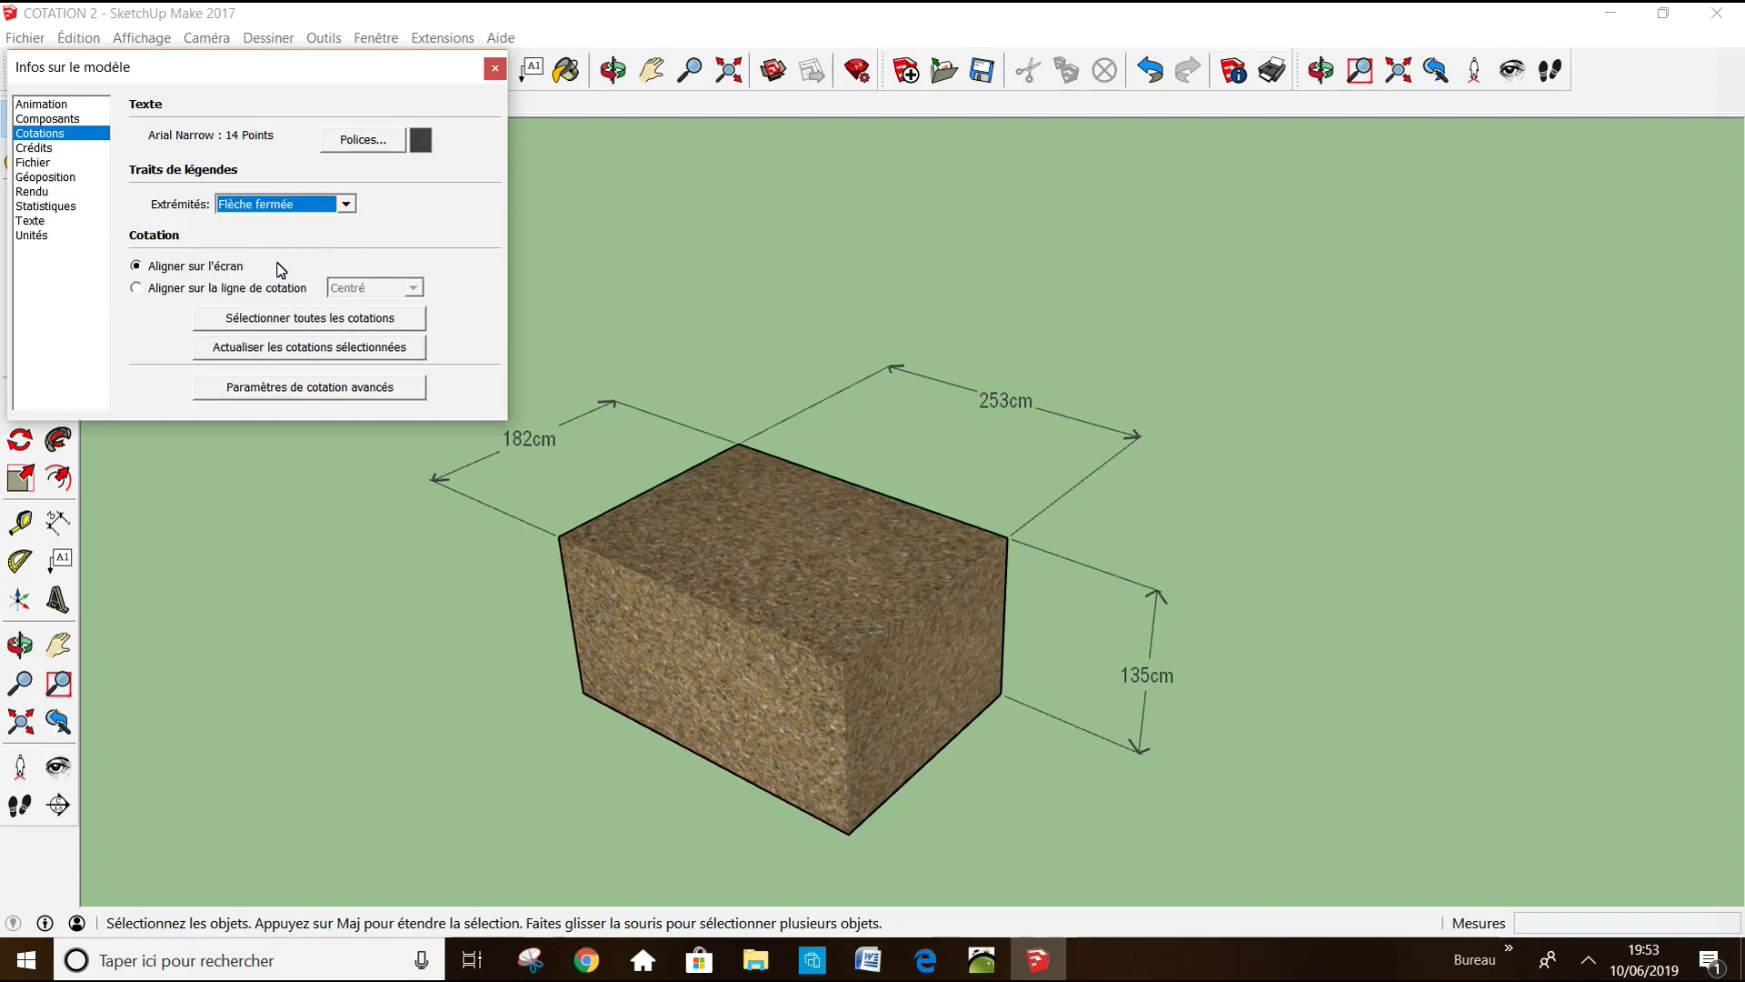
left_click(314, 320)
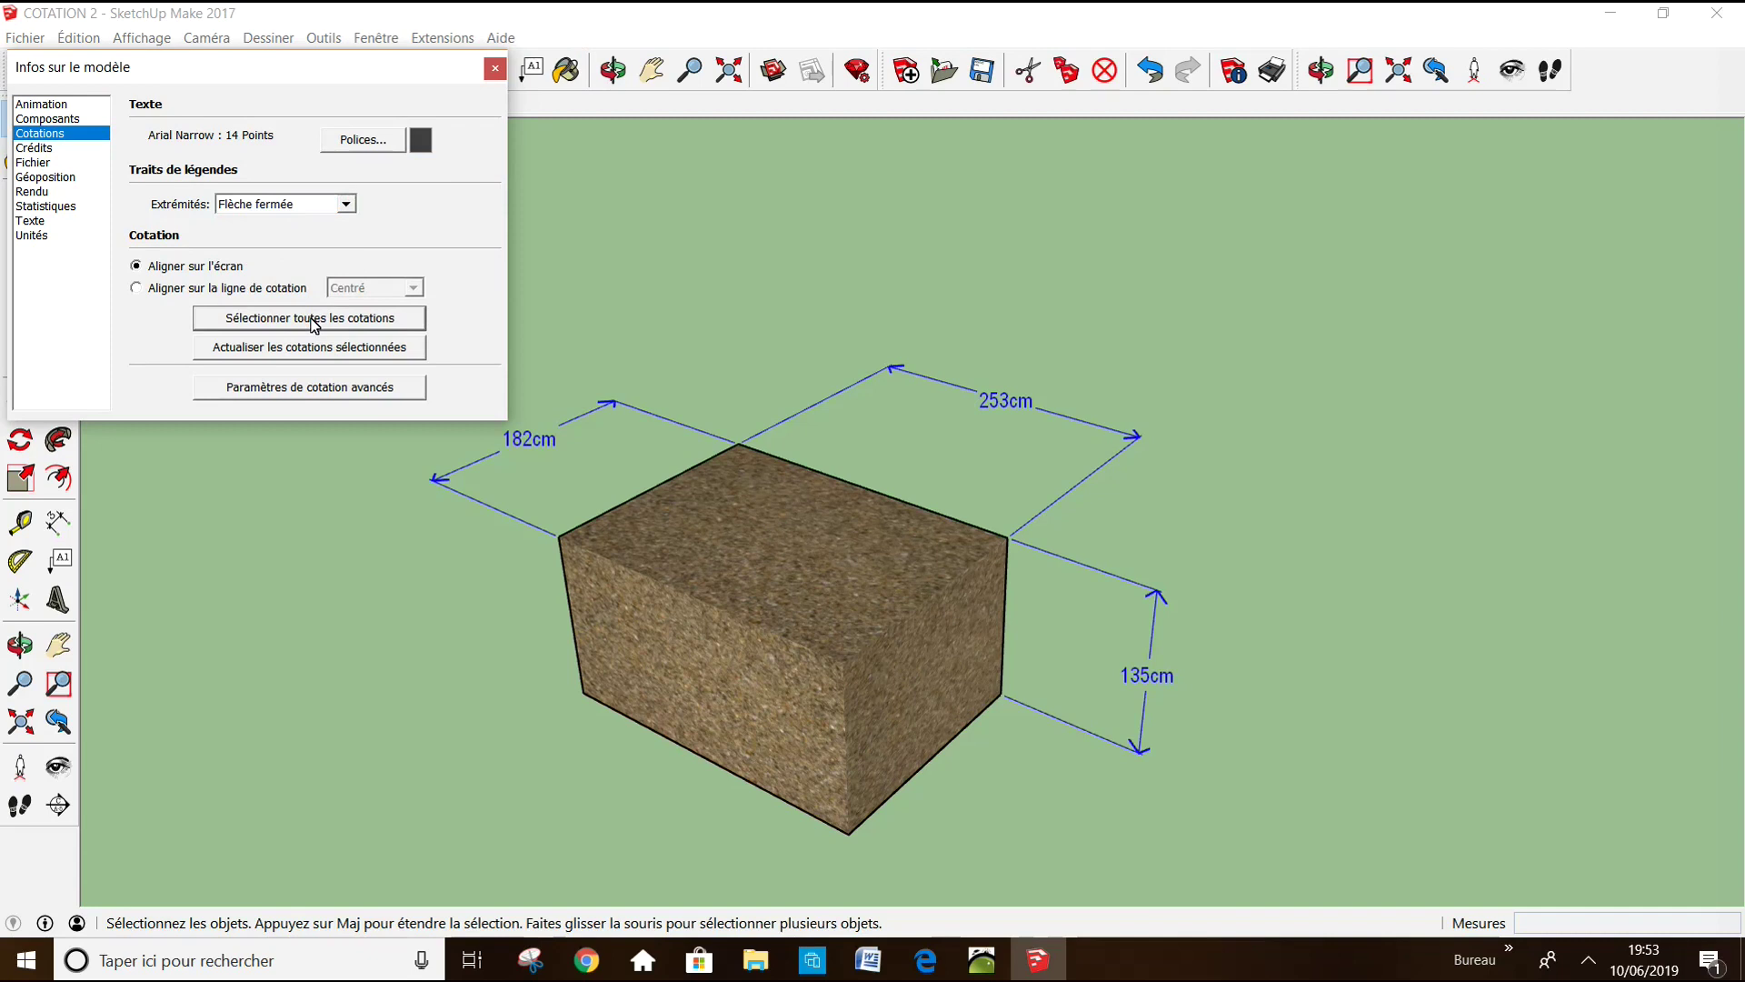
left_click(317, 348)
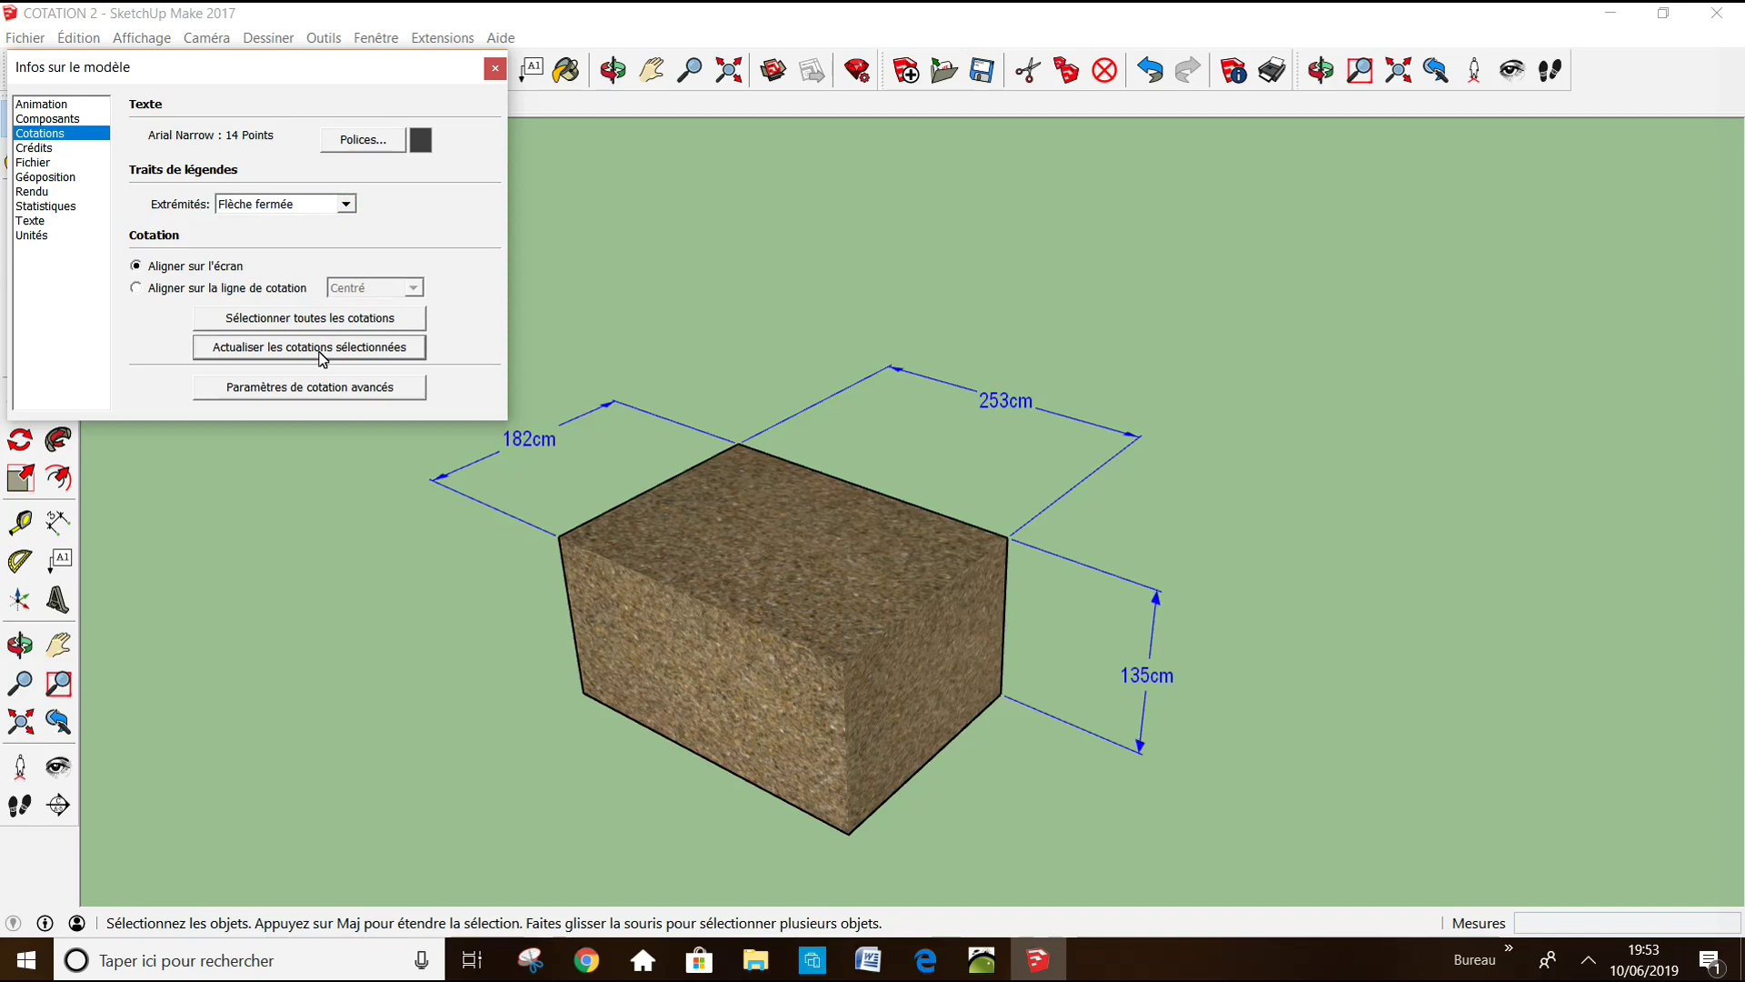
- Change all dimension ends to dots
left_click(349, 204)
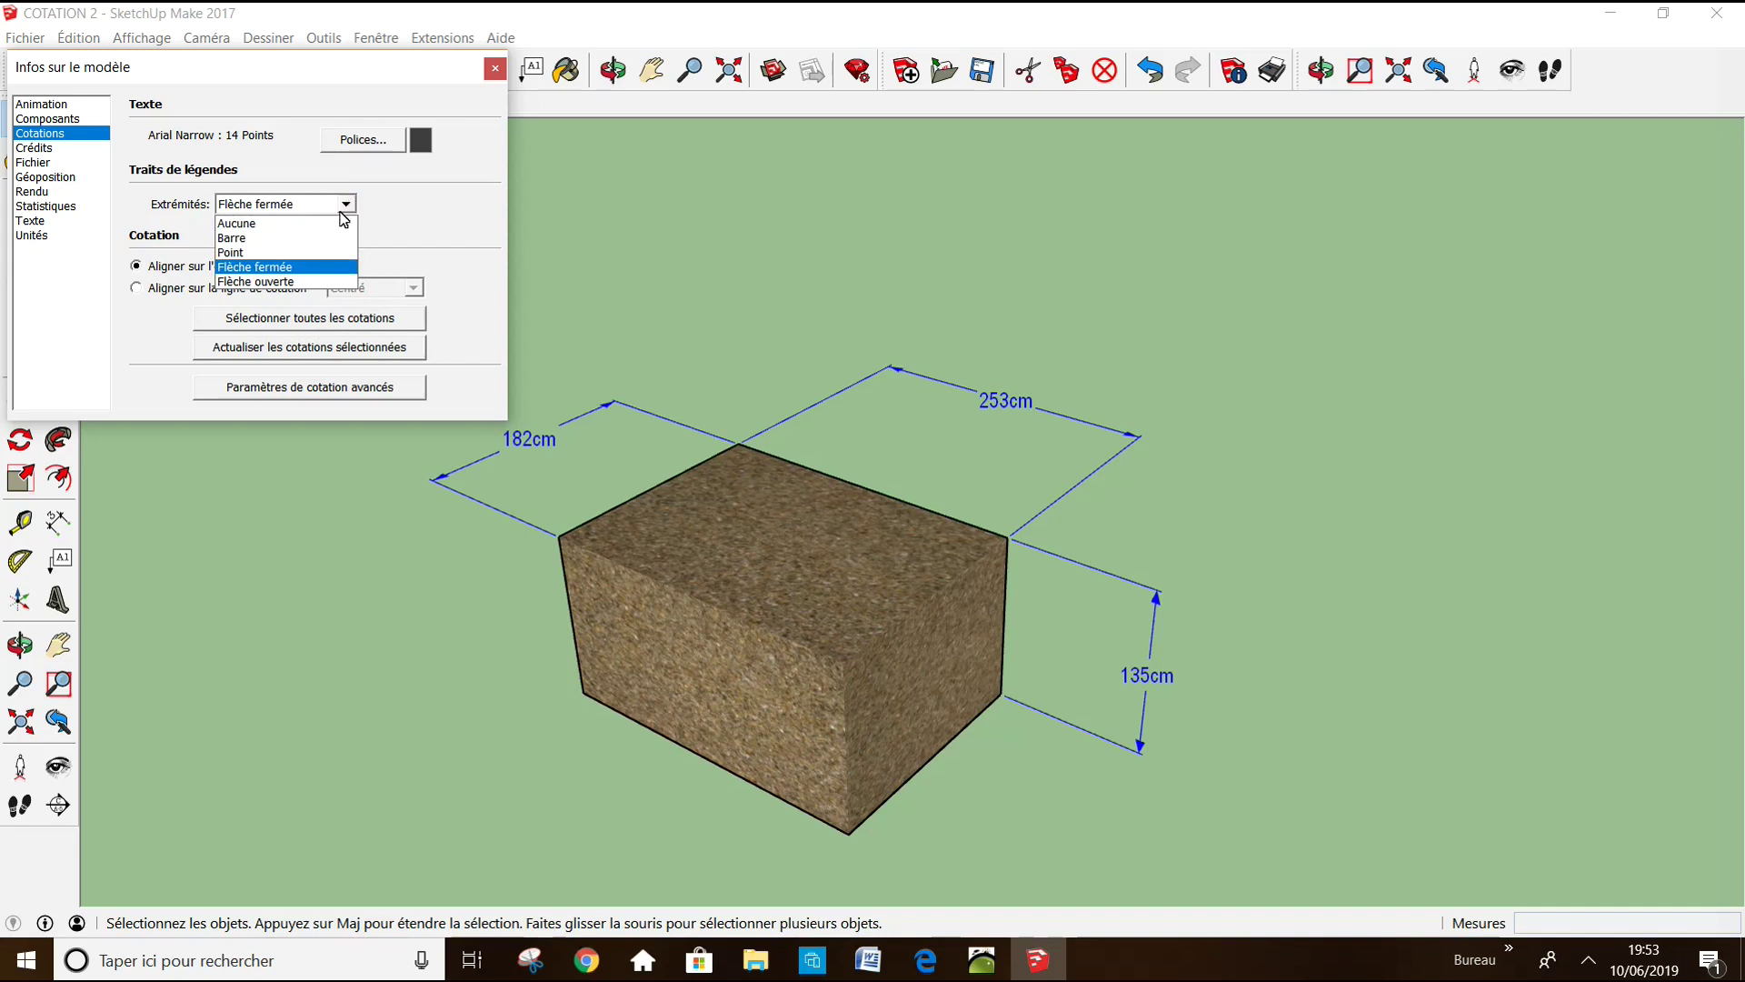
left_click(247, 253)
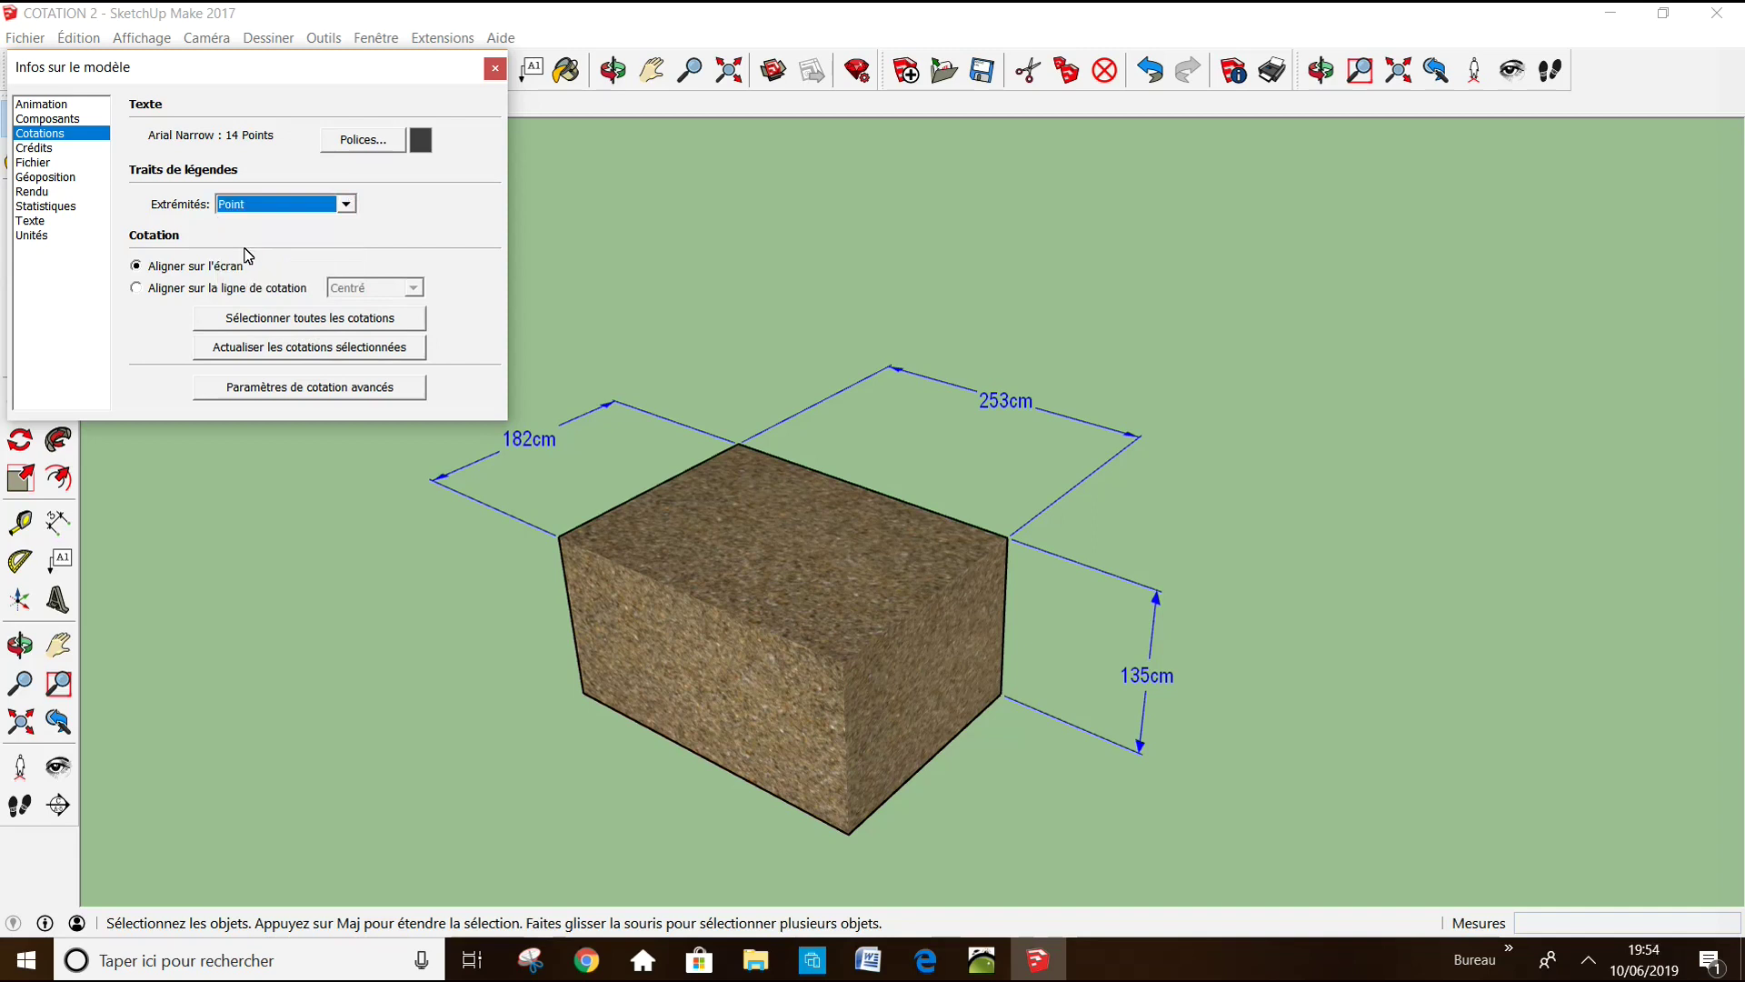
left_click(346, 324)
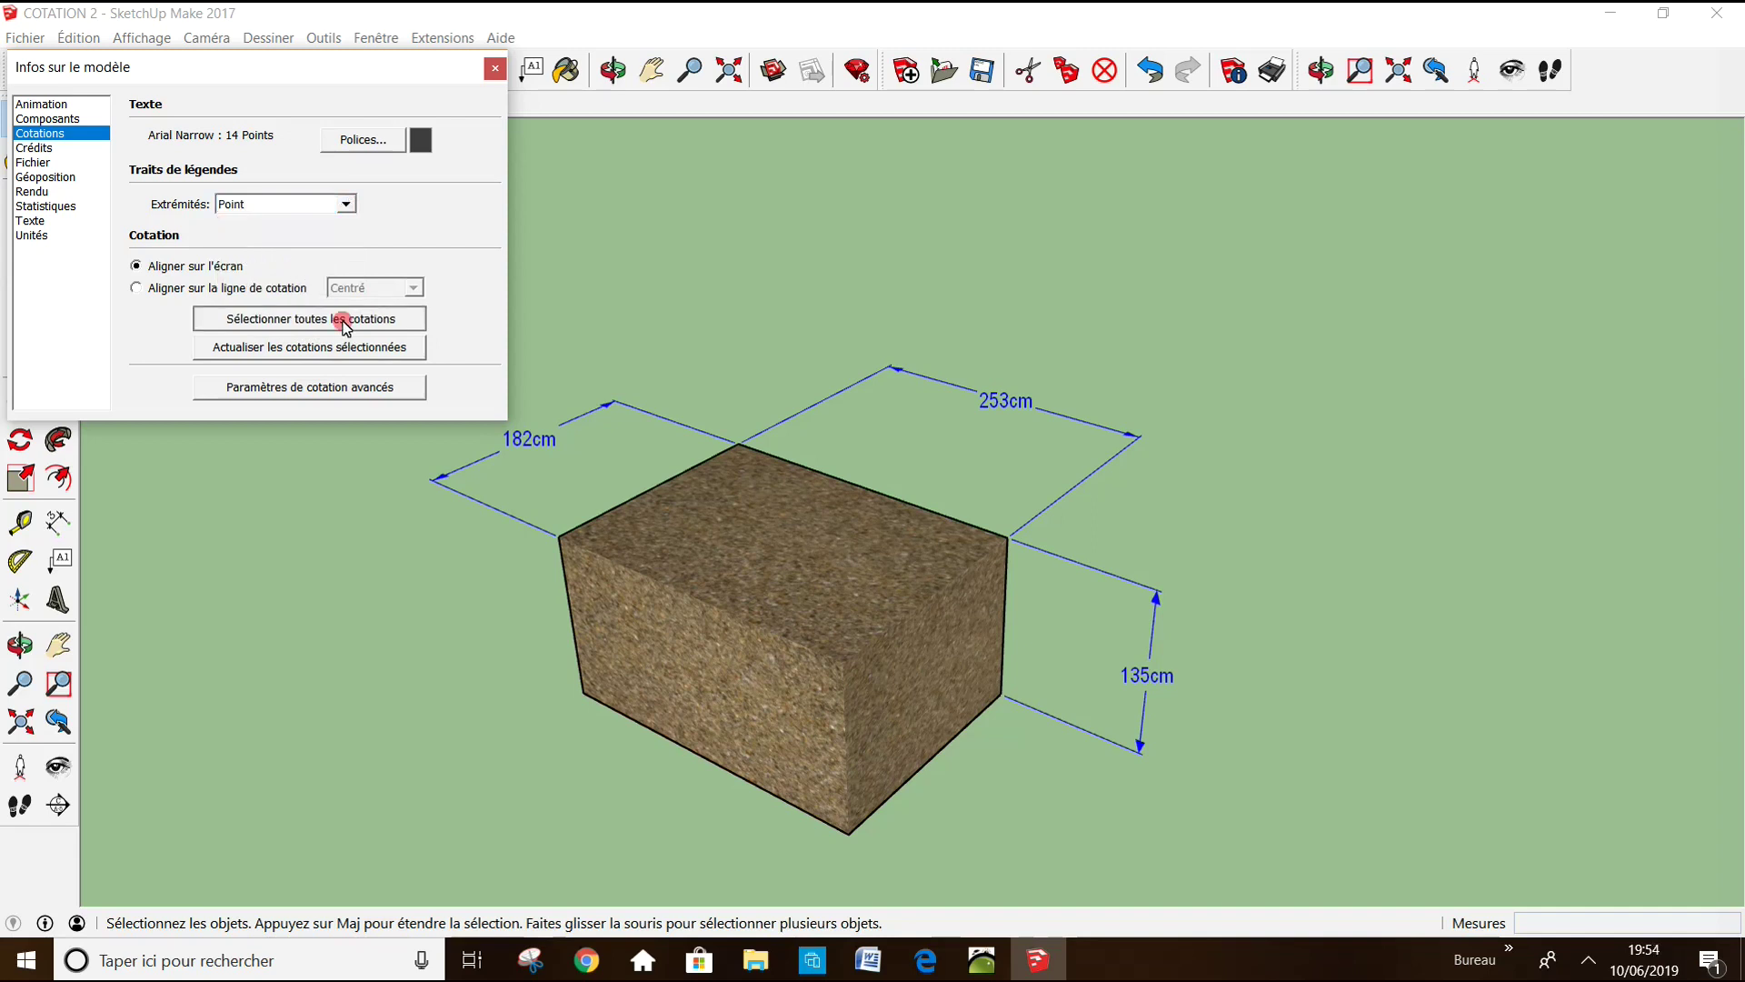
left_click(346, 348)
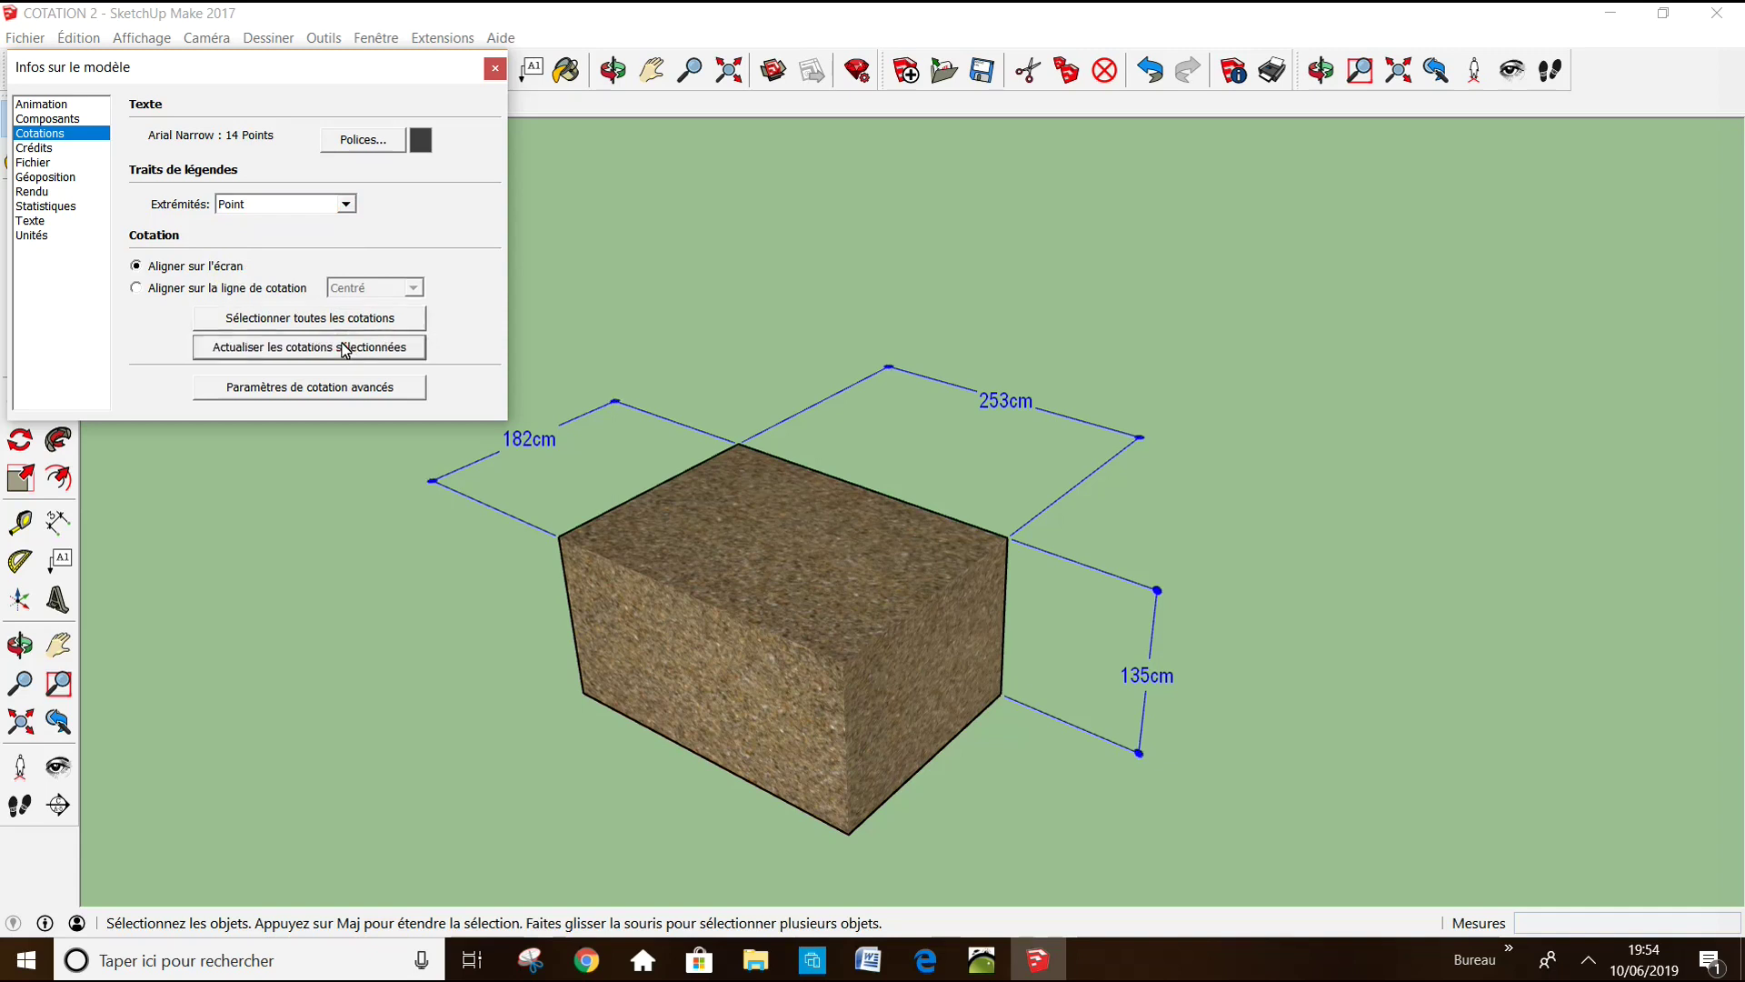
- Change all dimension ends to Barre bar ticks
left_click(349, 205)
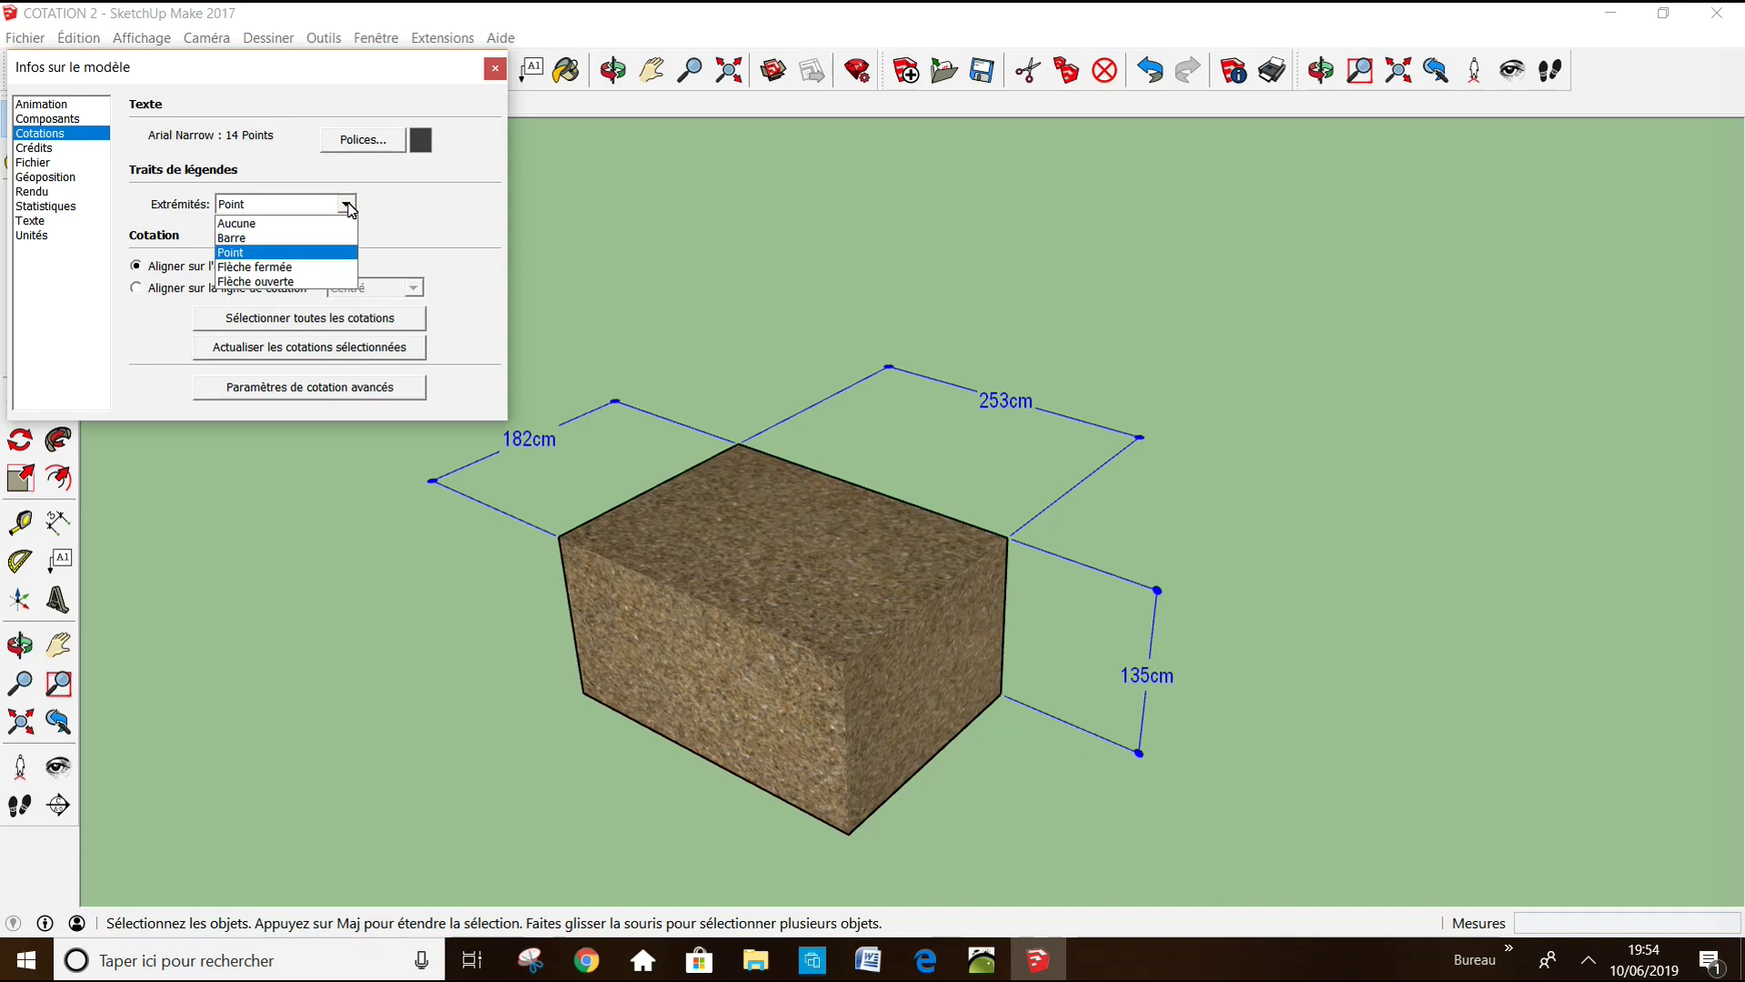
left_click(232, 240)
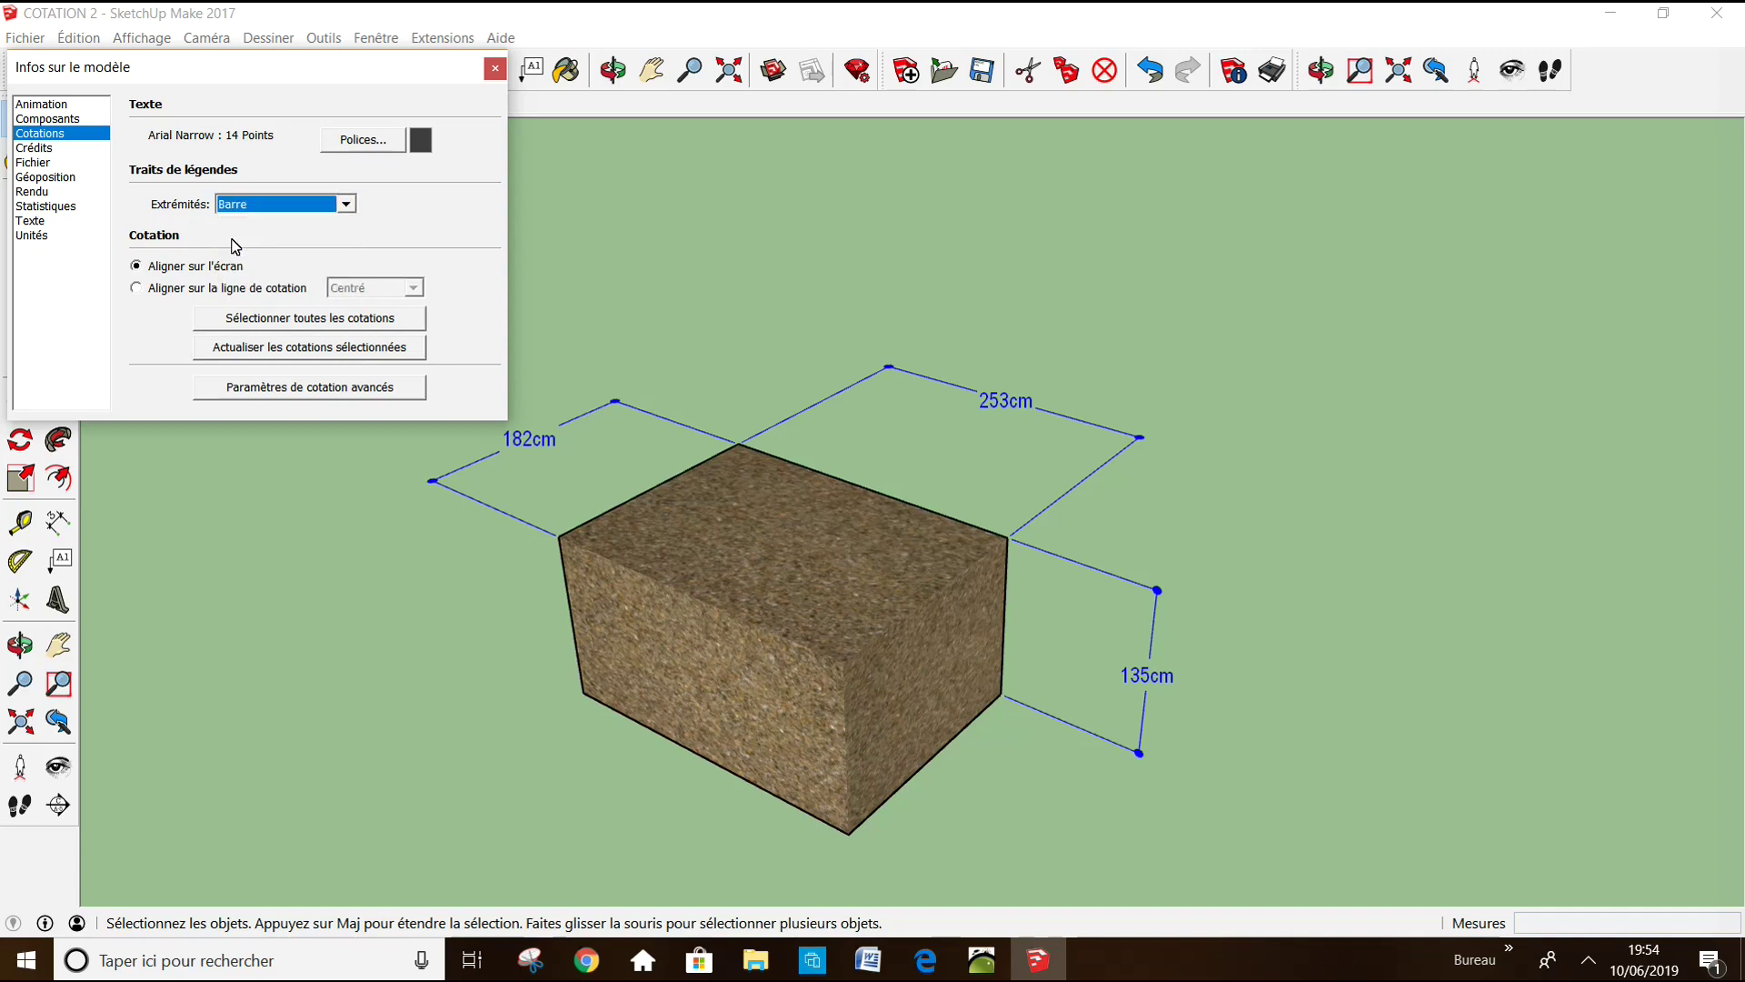
left_click(328, 326)
left_click(346, 353)
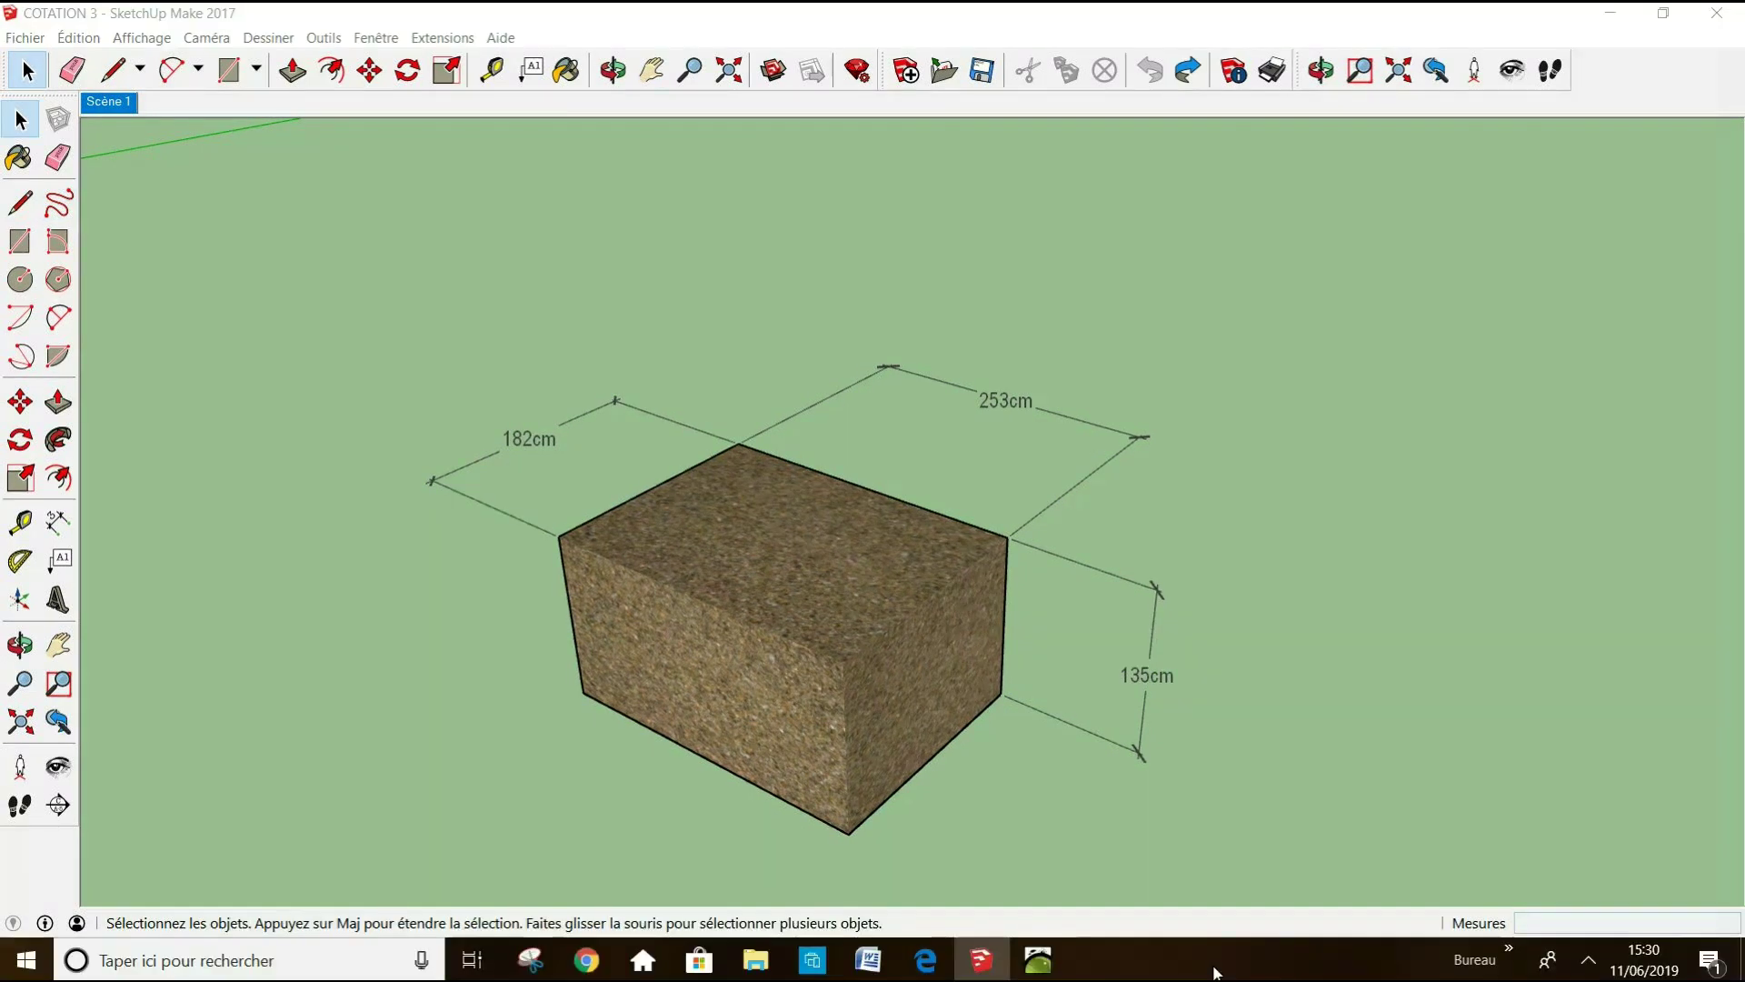
- In Model Info units, try metres, millimetres and feet as the length unit
left_click(374, 38)
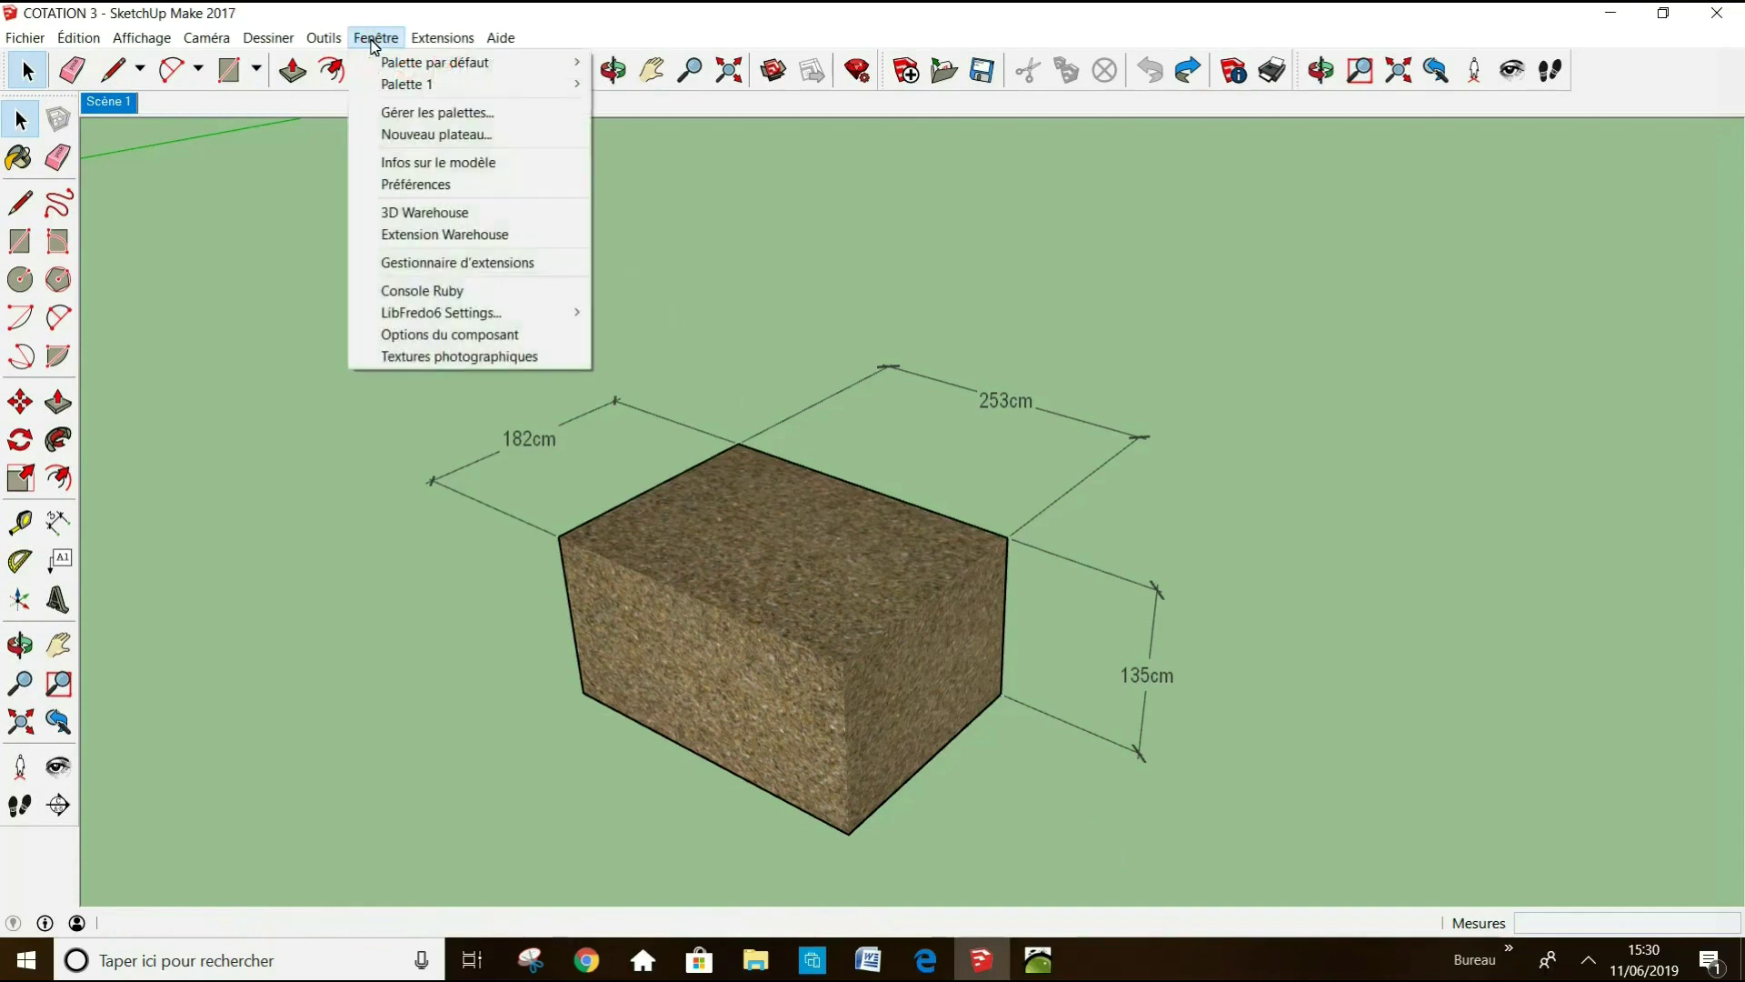
left_click(476, 167)
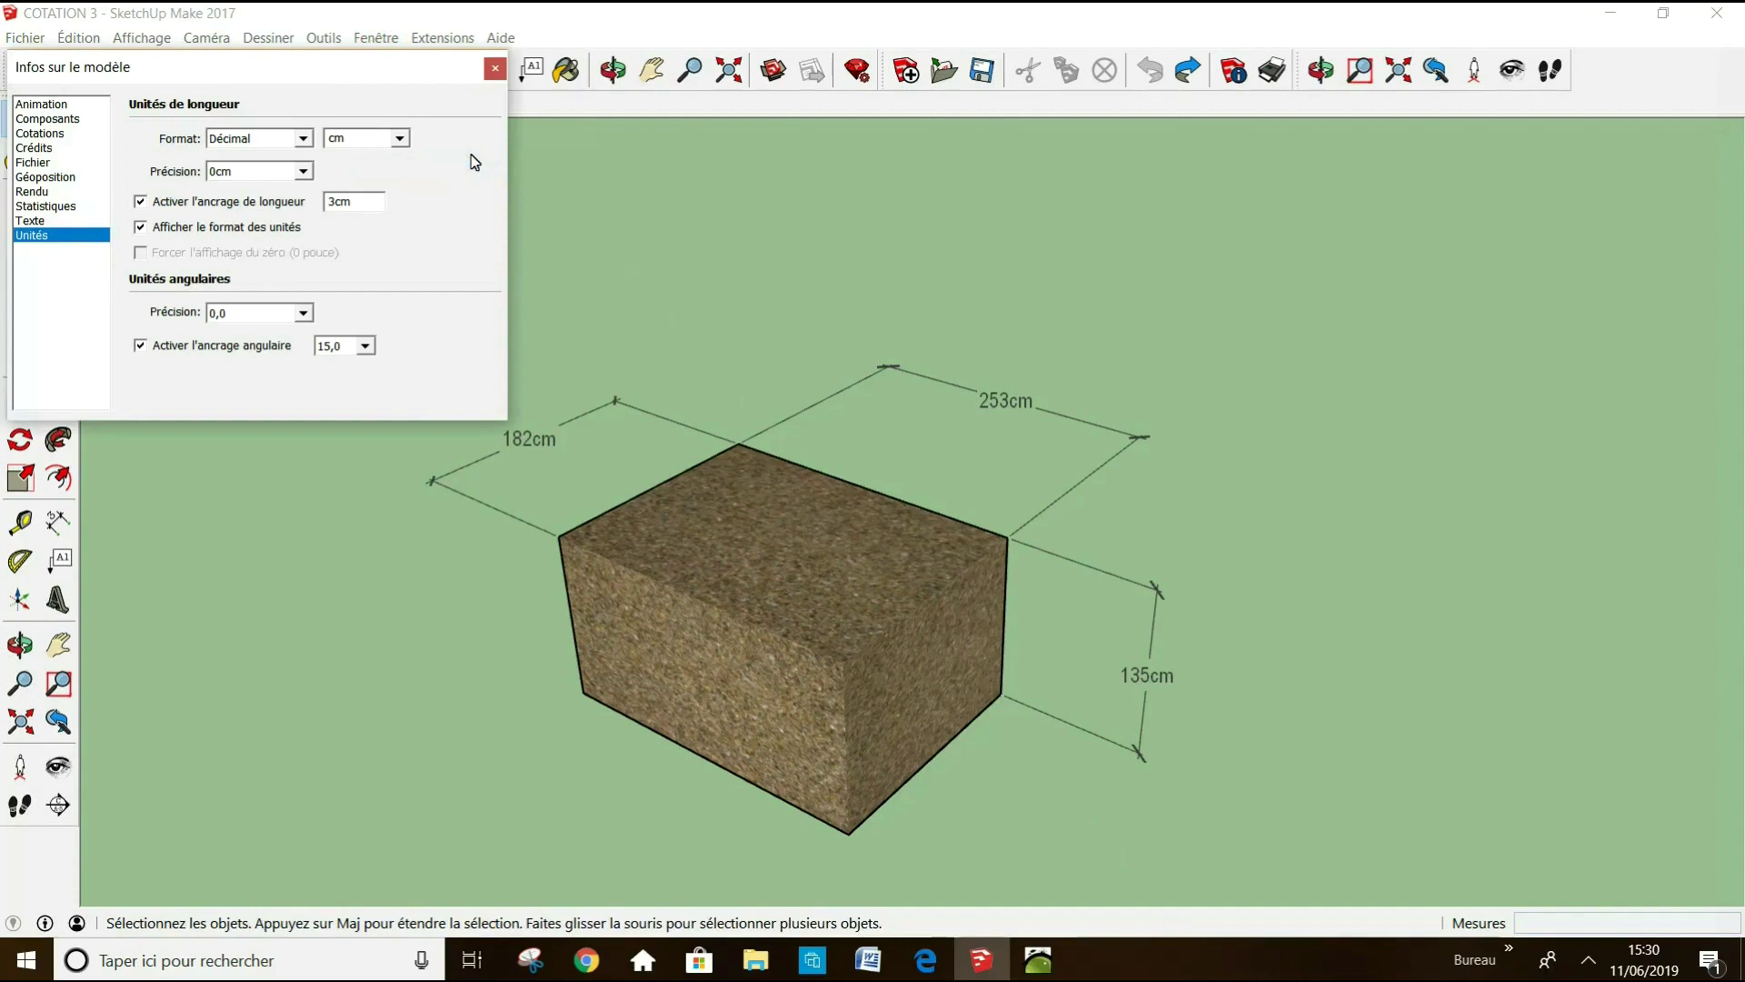
left_click(401, 141)
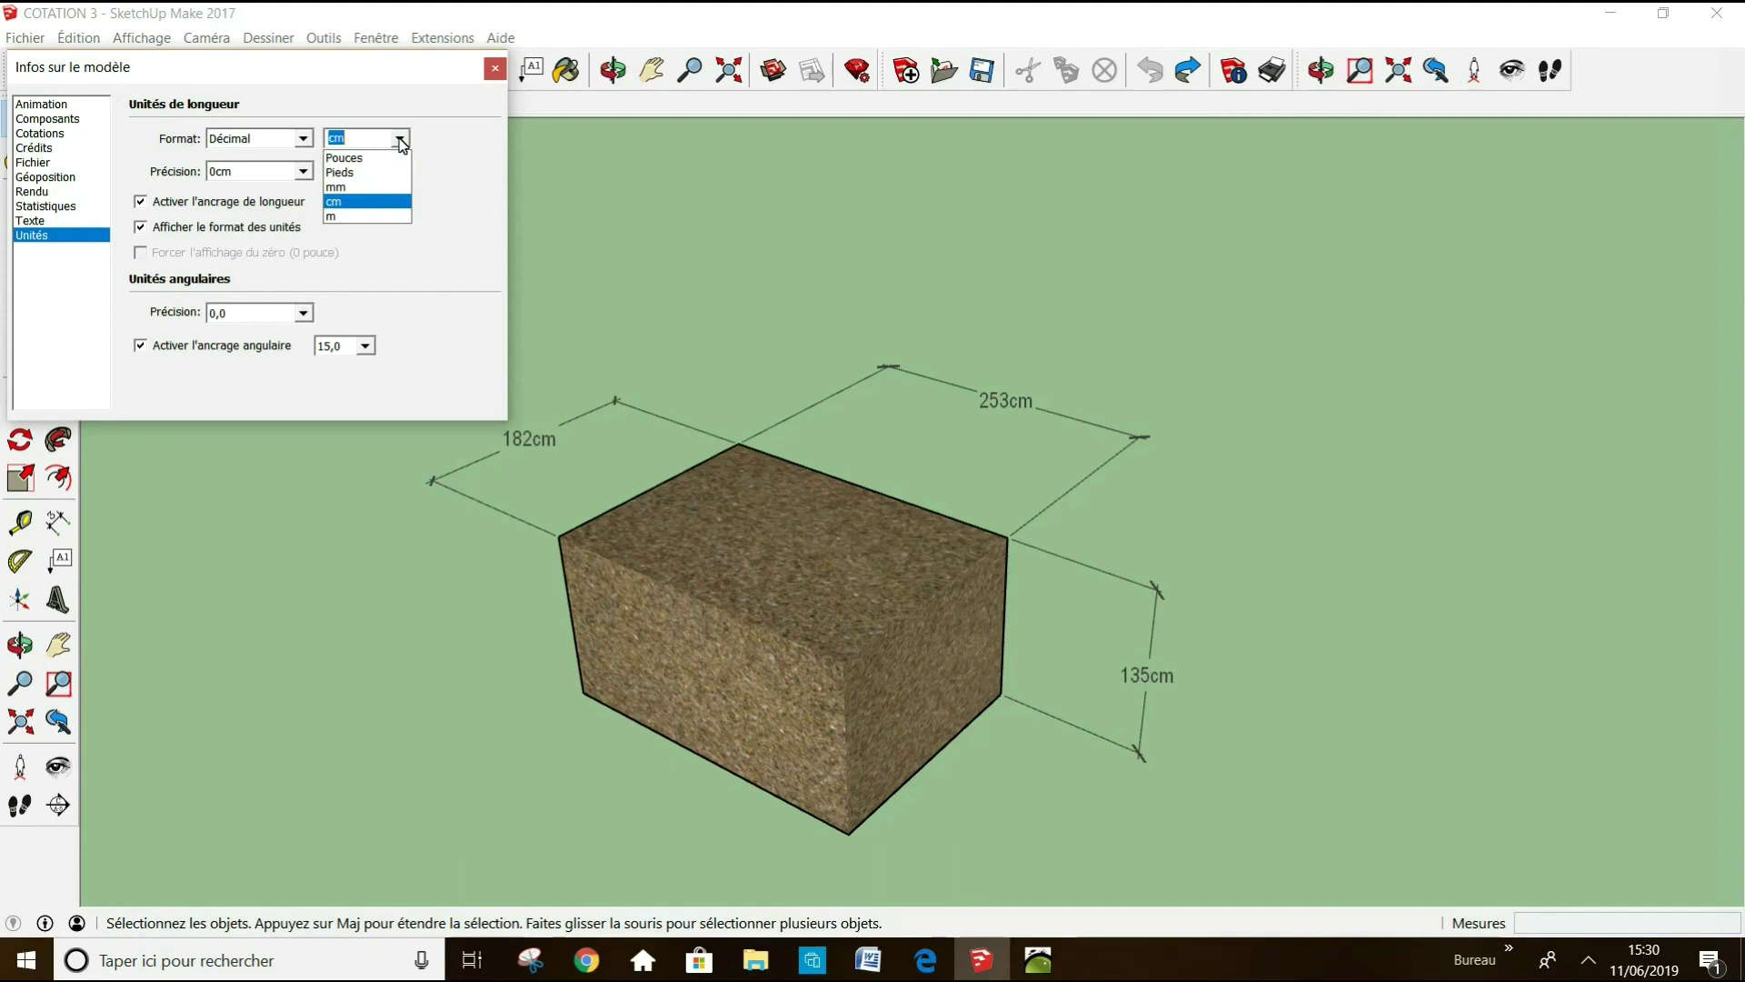
left_click(367, 217)
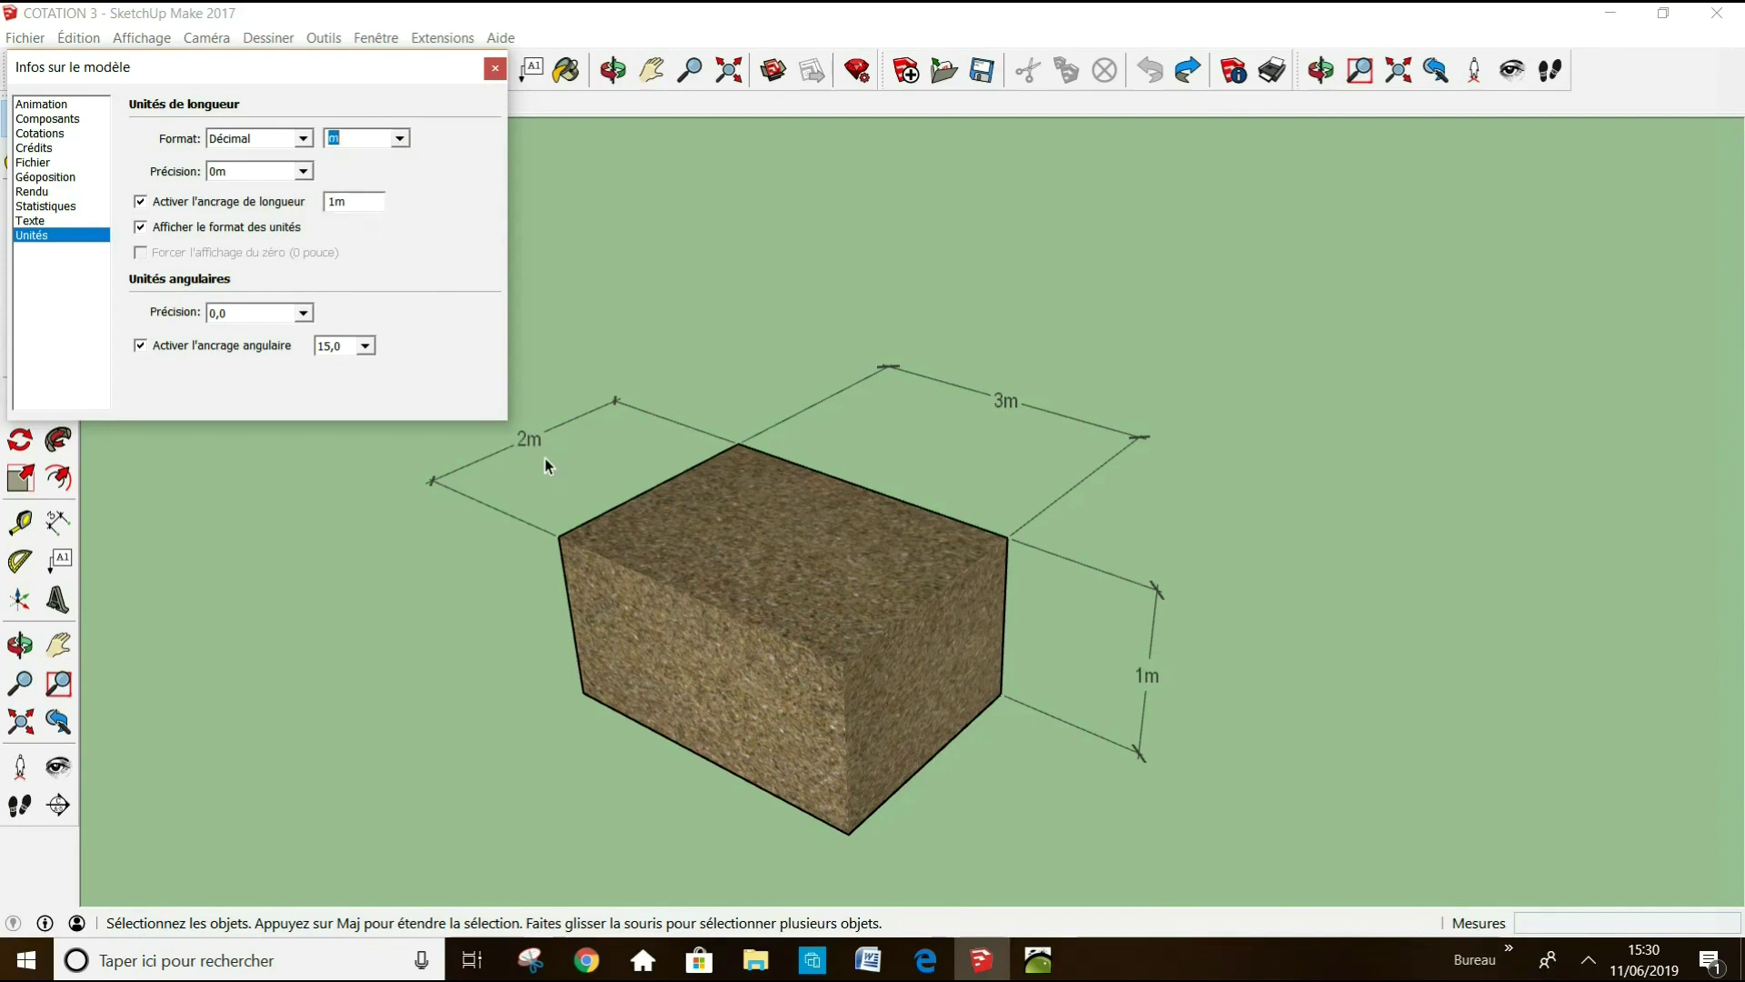
left_click(401, 139)
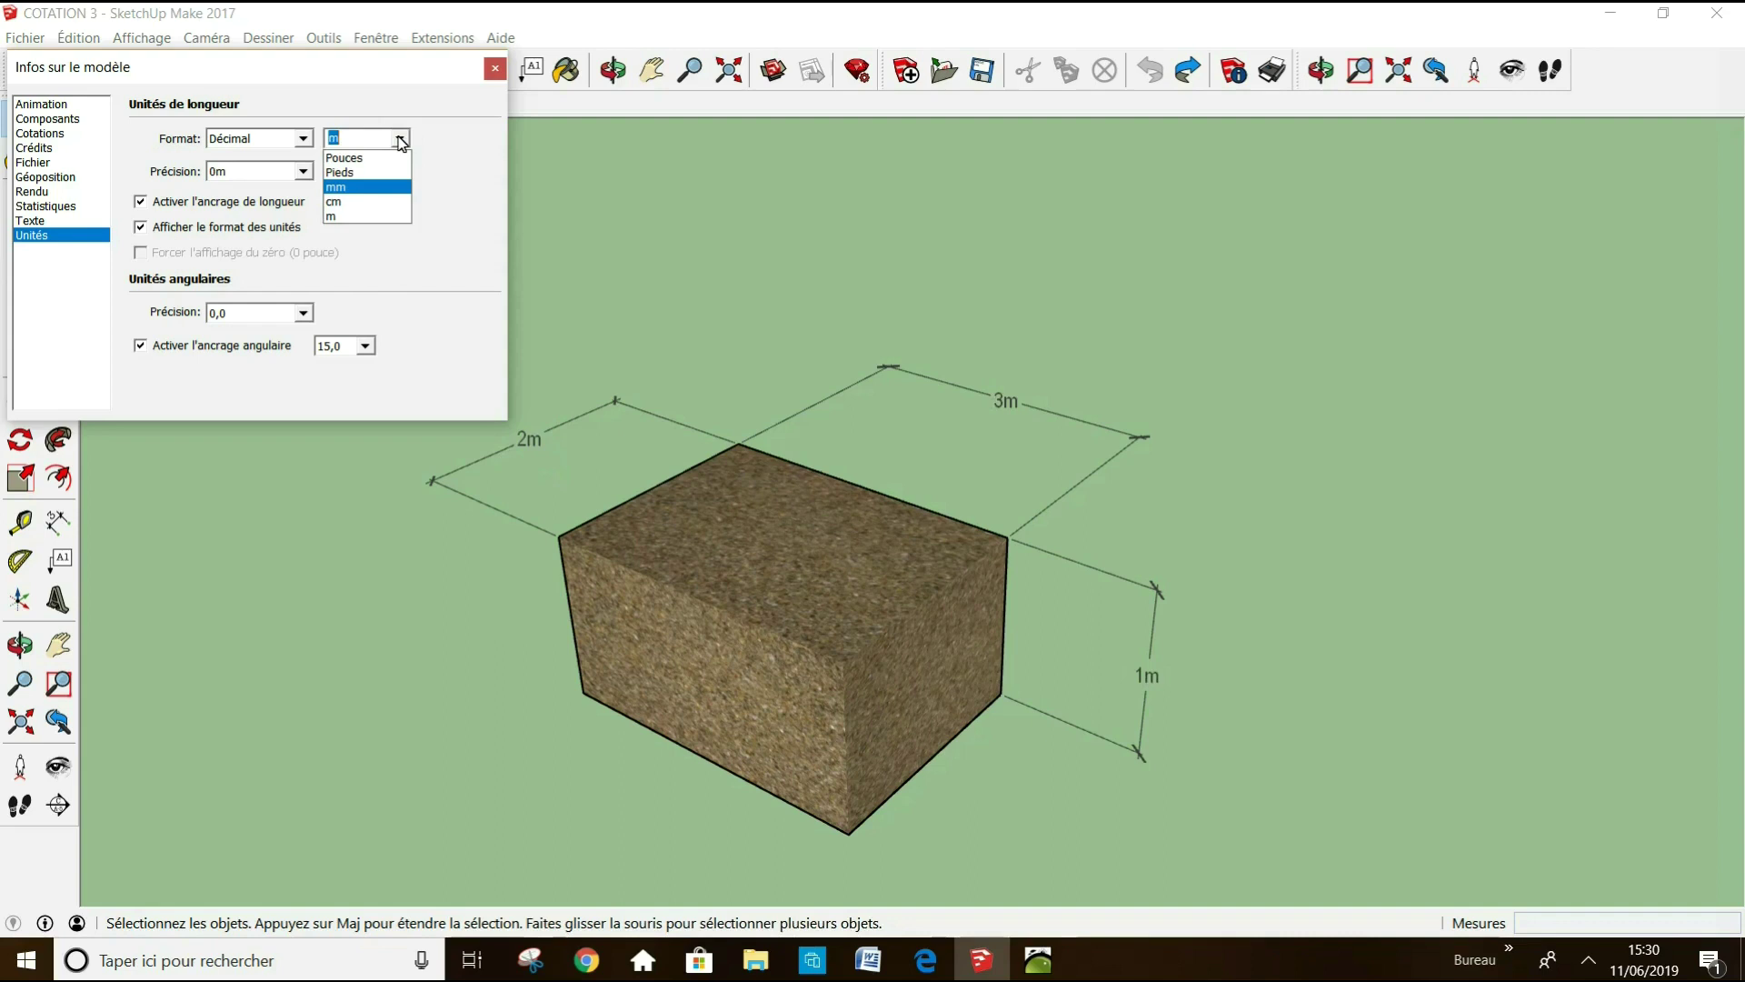
left_click(382, 187)
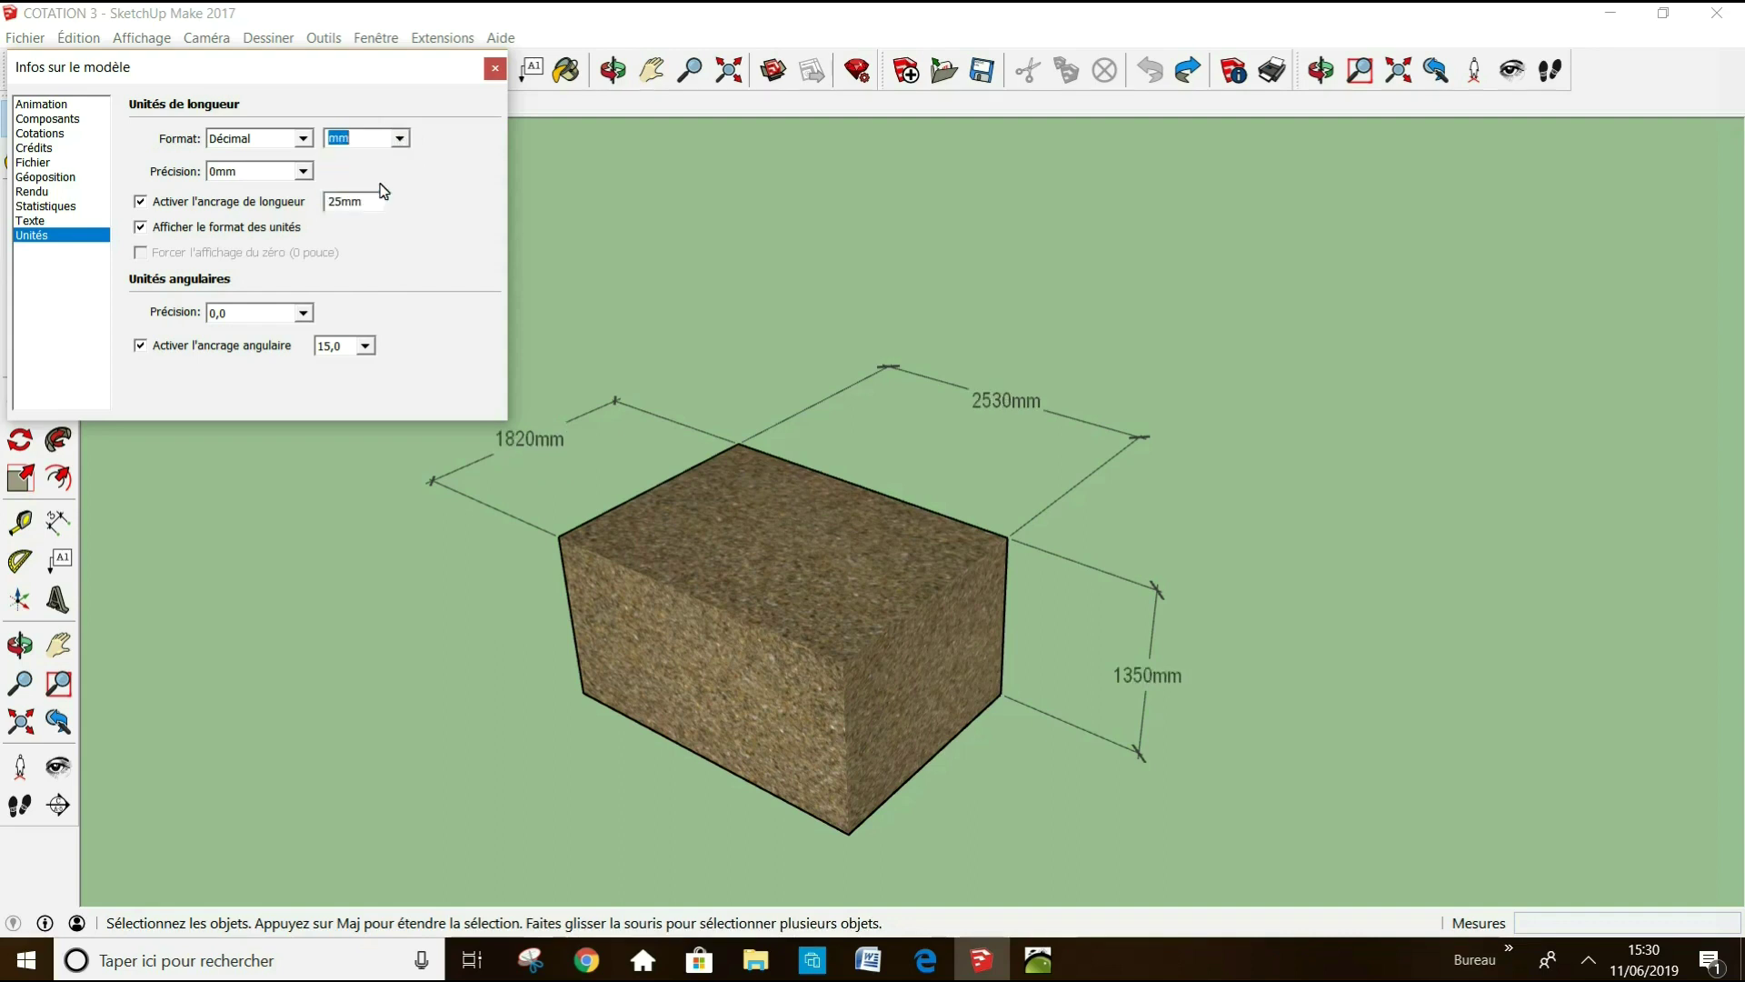
left_click(399, 138)
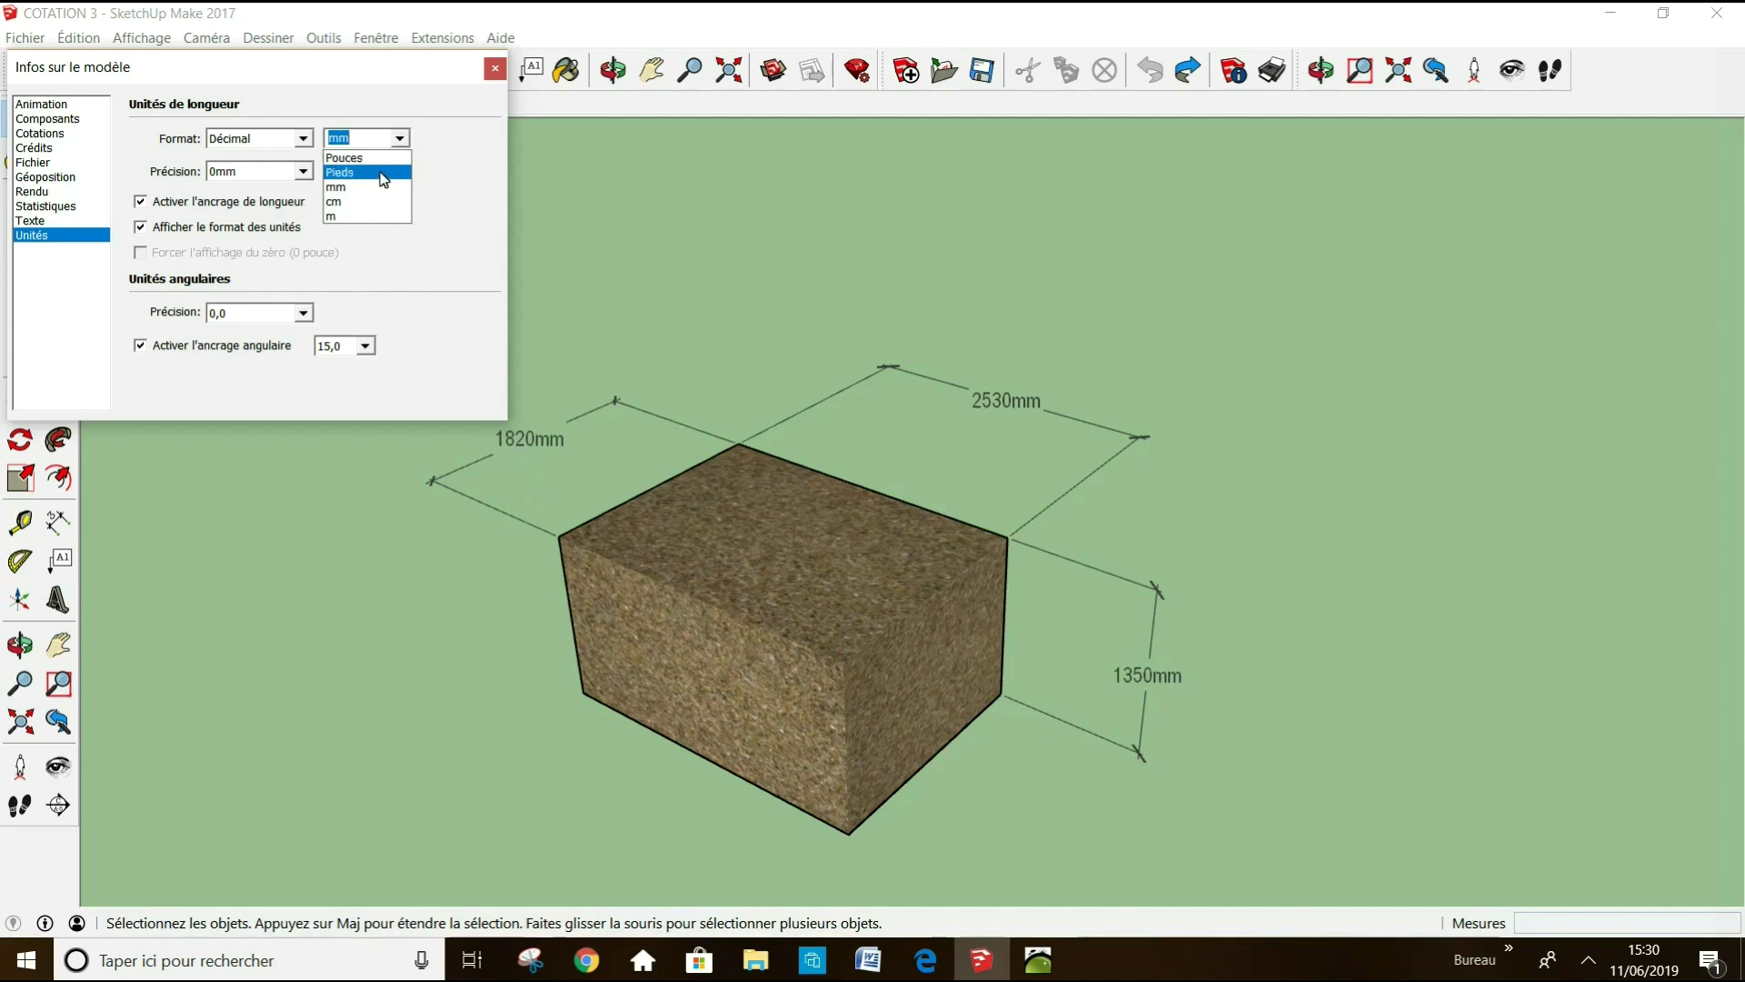
left_click(382, 173)
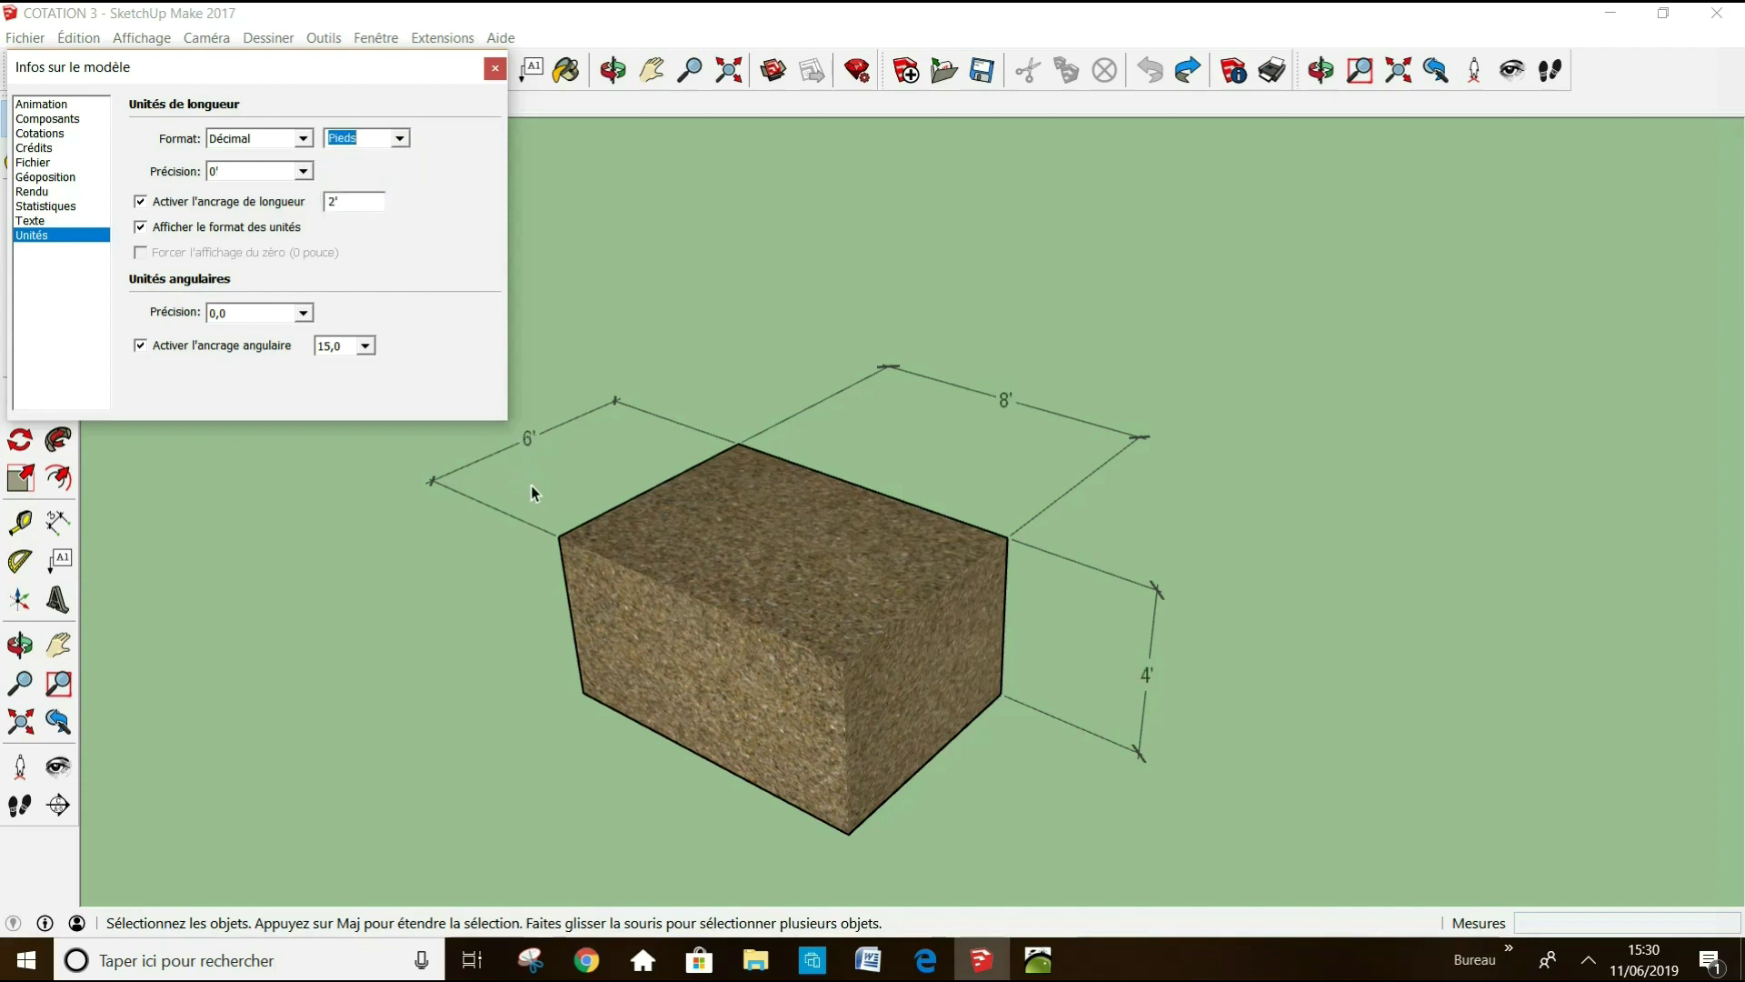
- Set the length unit to inches, then centimetres, and close Model Info
left_click(405, 143)
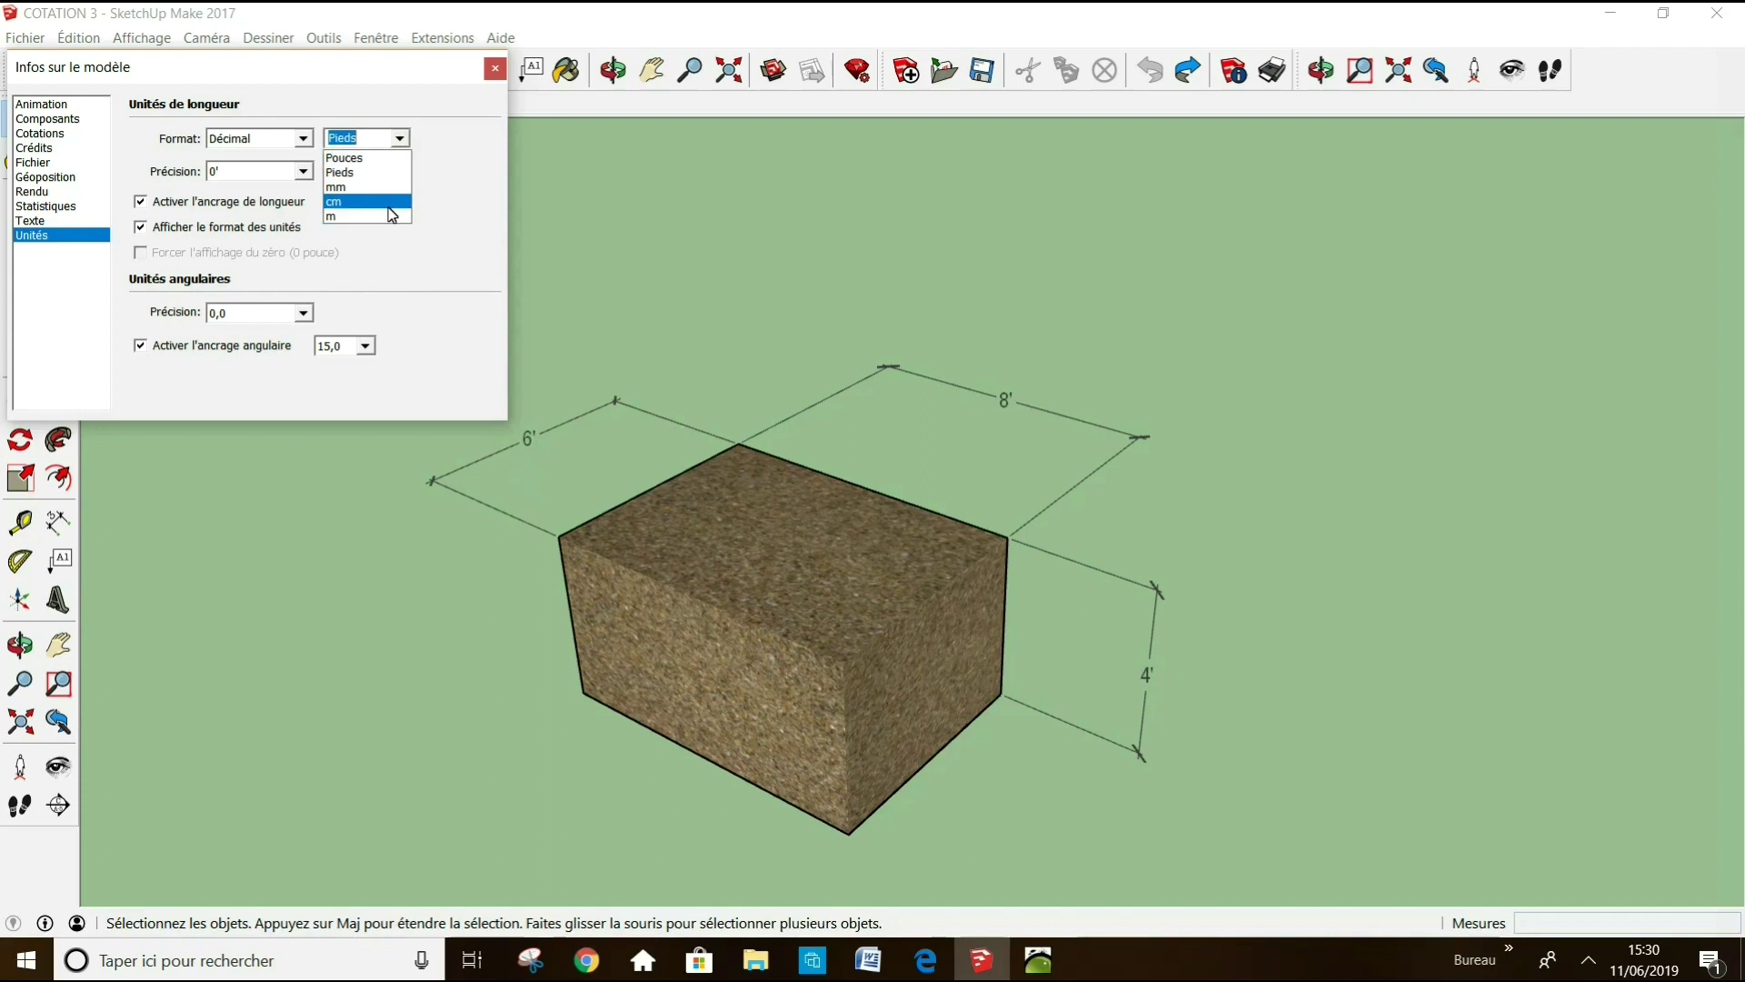
left_click(382, 164)
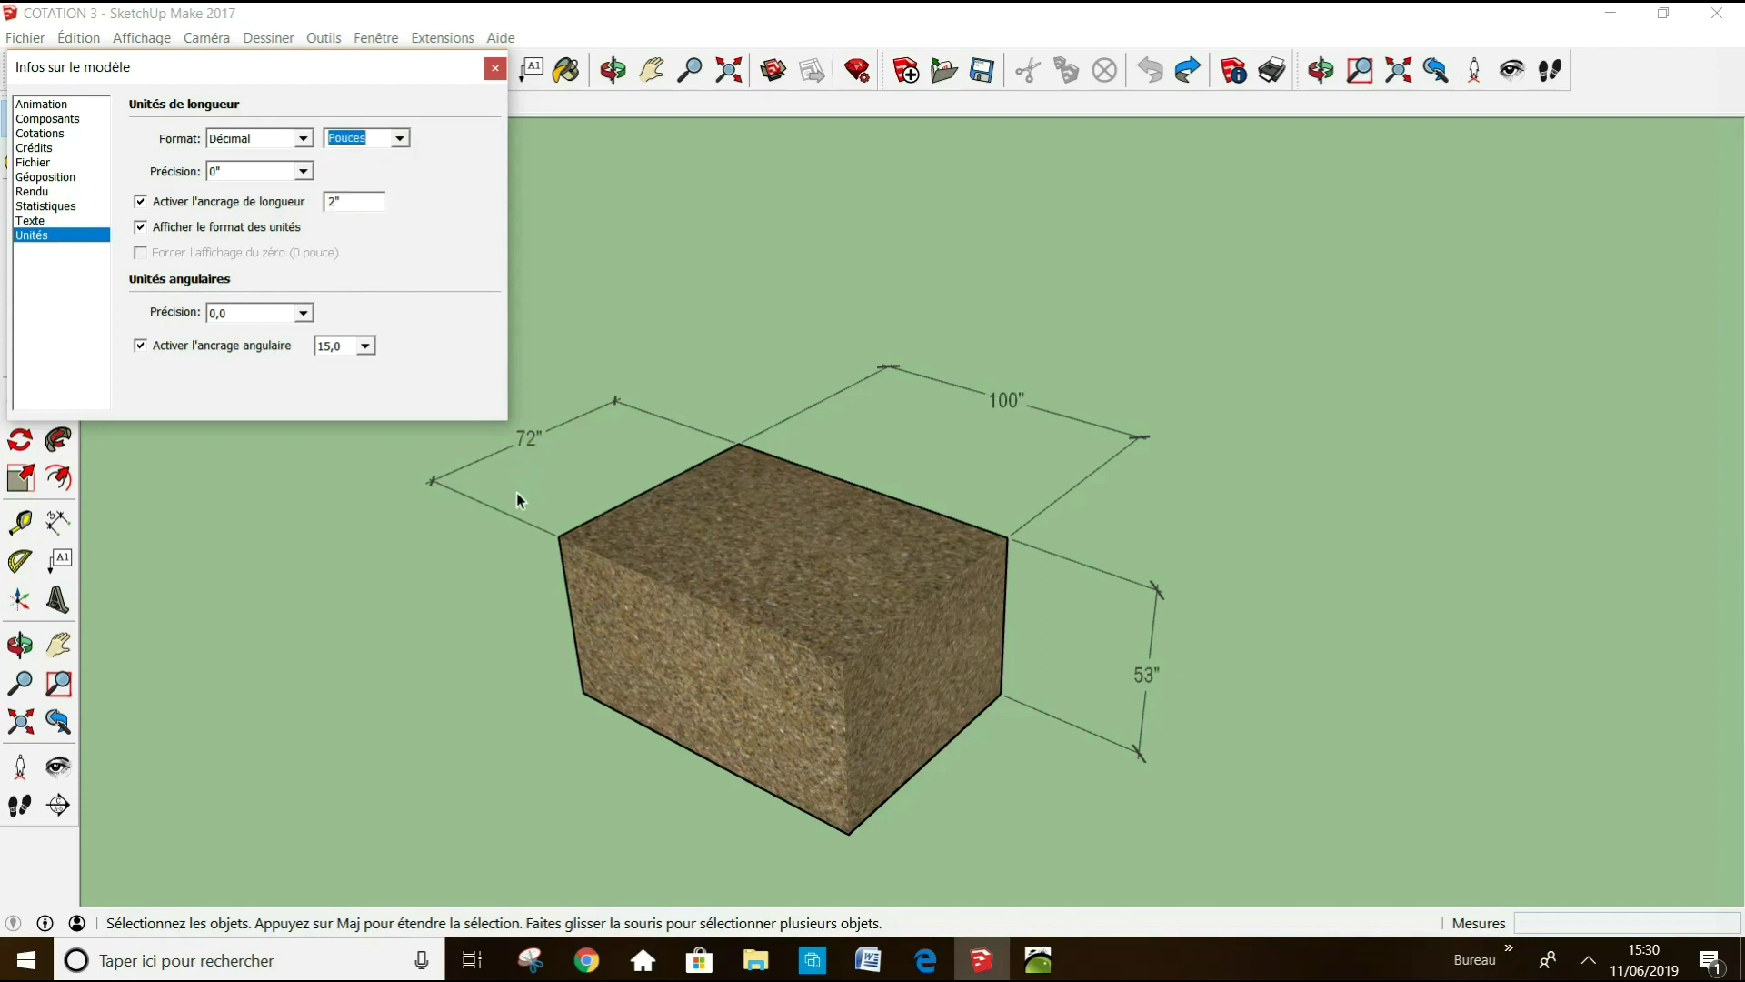
left_click(398, 139)
left_click(376, 202)
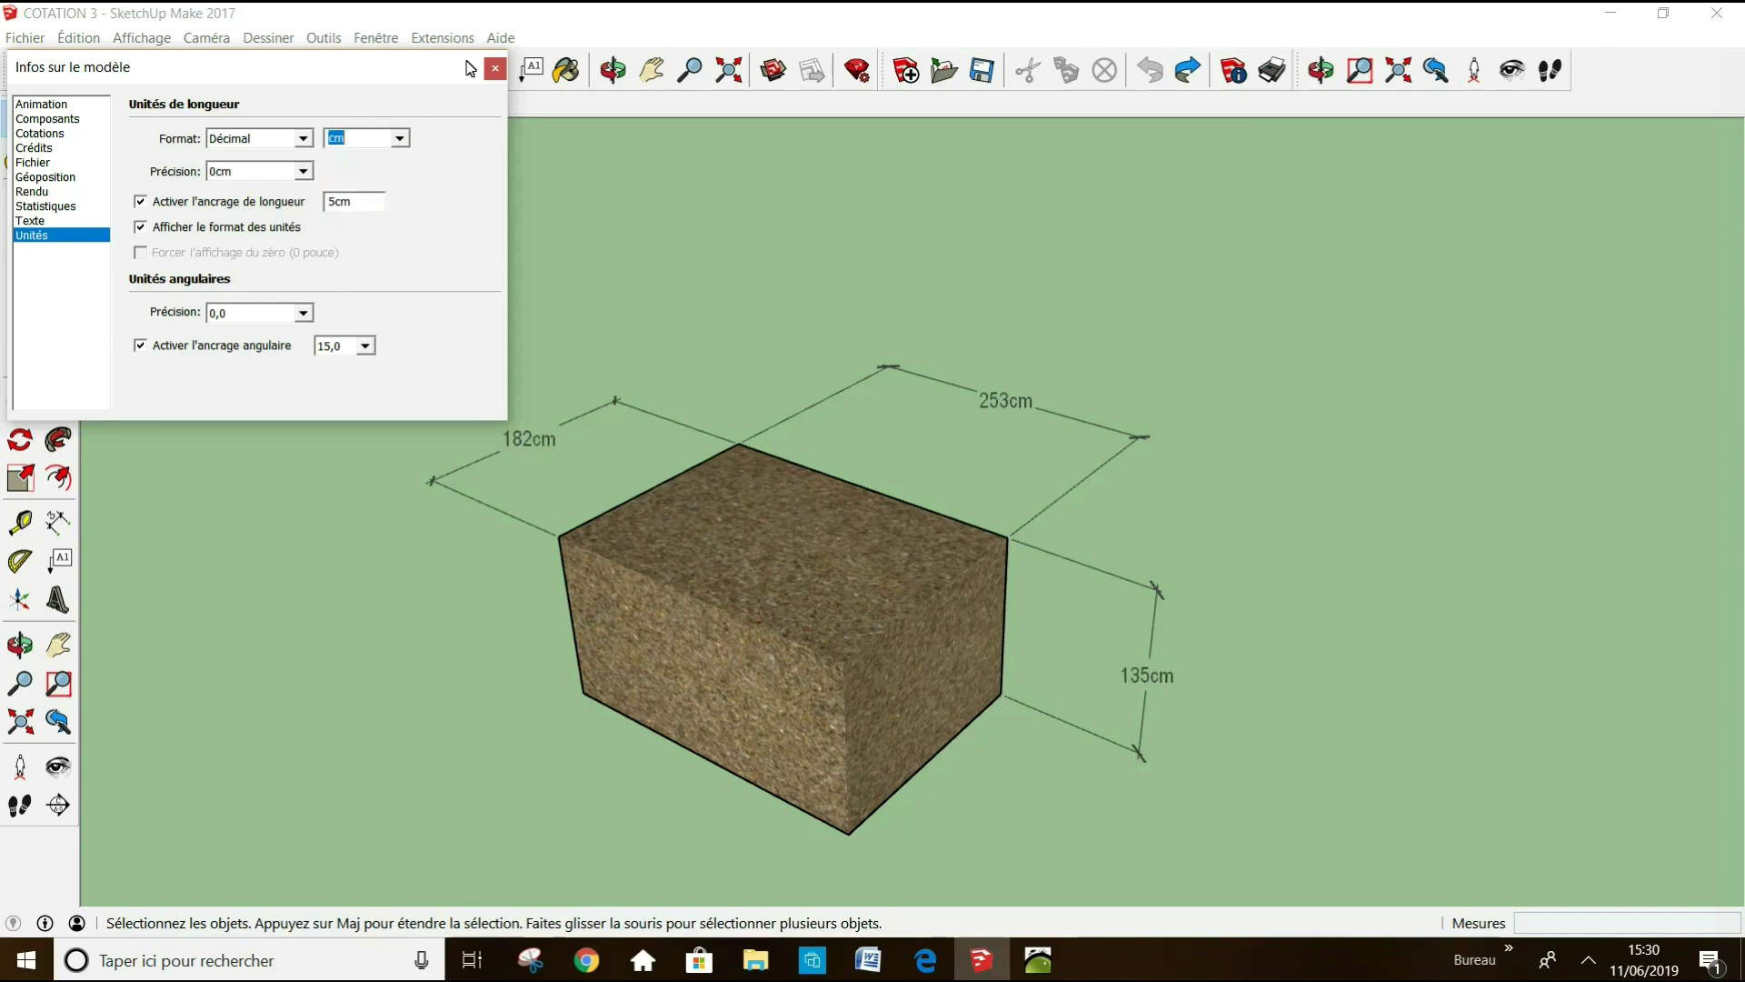
left_click(494, 69)
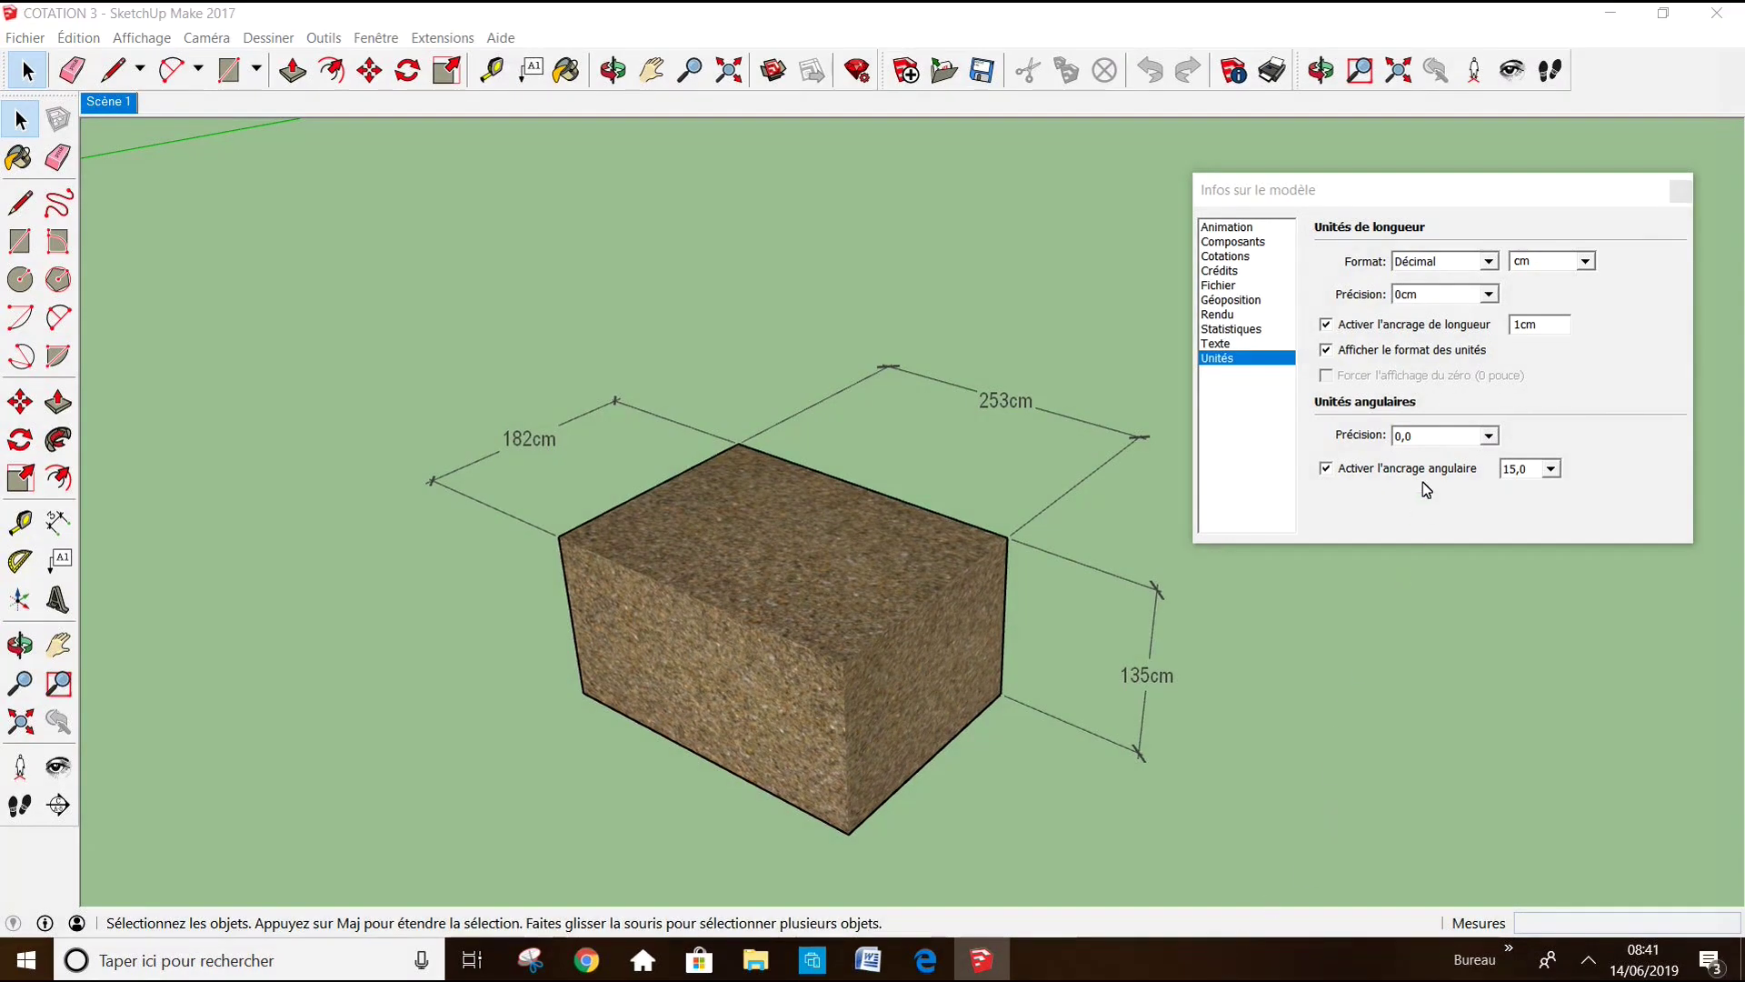
- Set length precision to 0,00, then cycle units through mm, m, feet and inches
left_click(1491, 294)
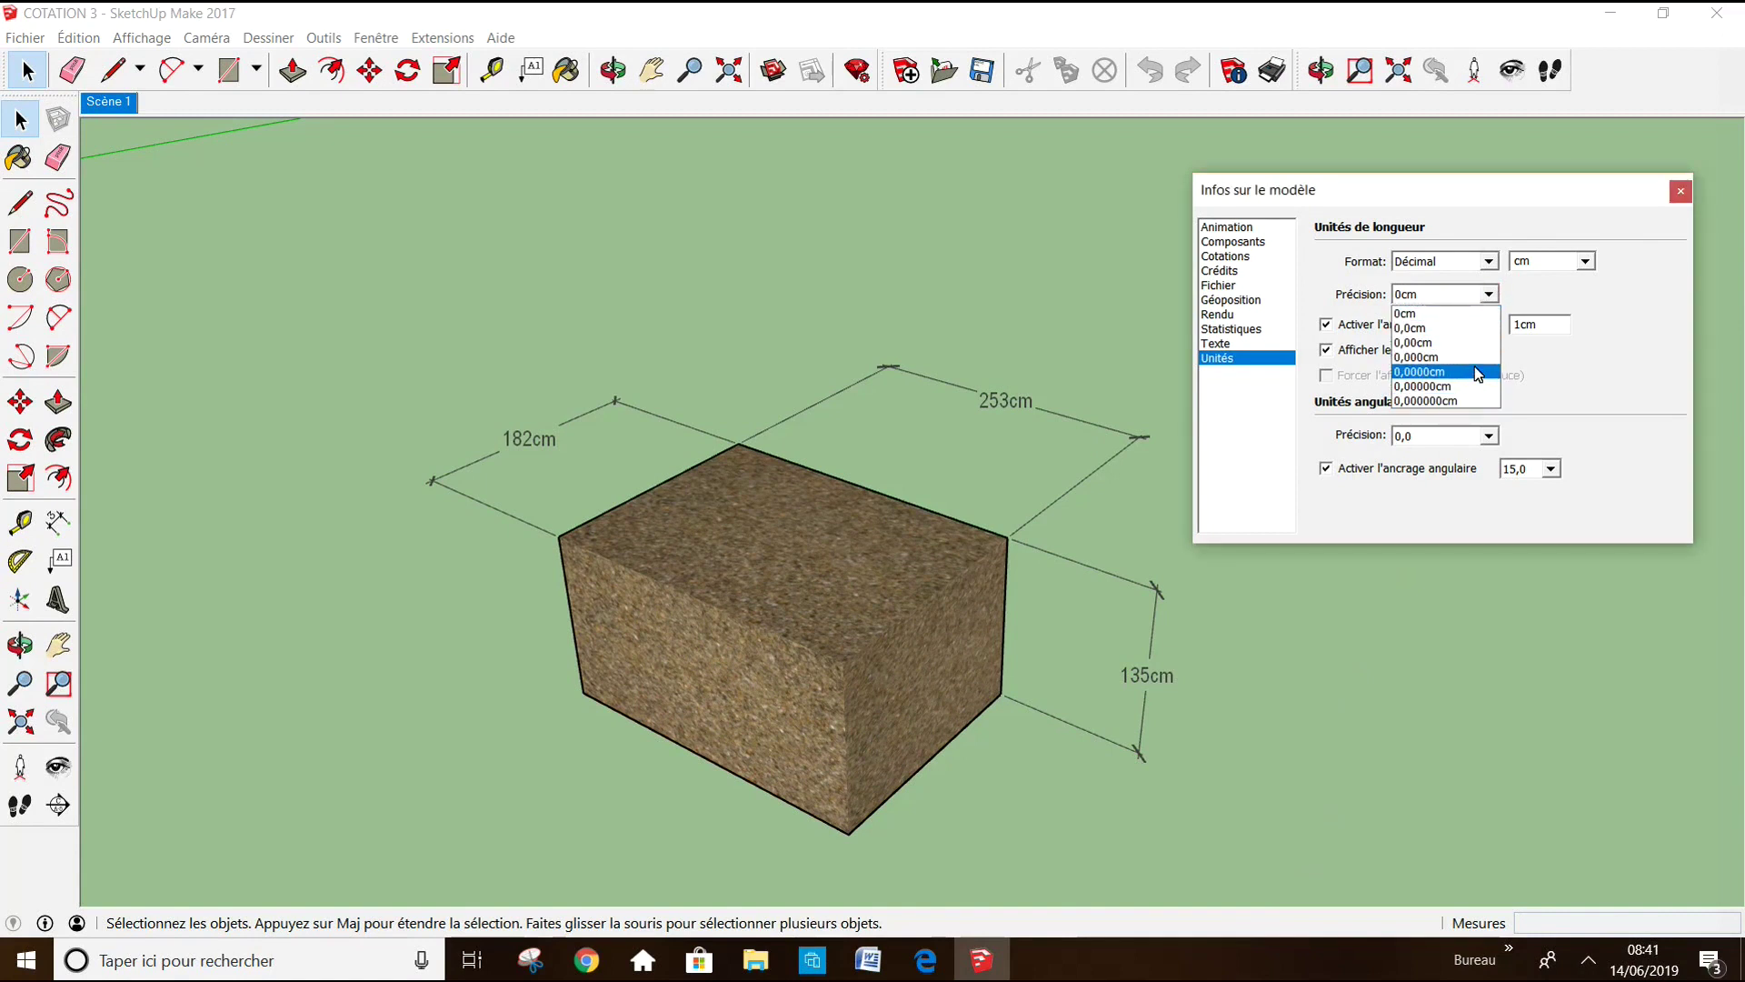
left_click(1422, 342)
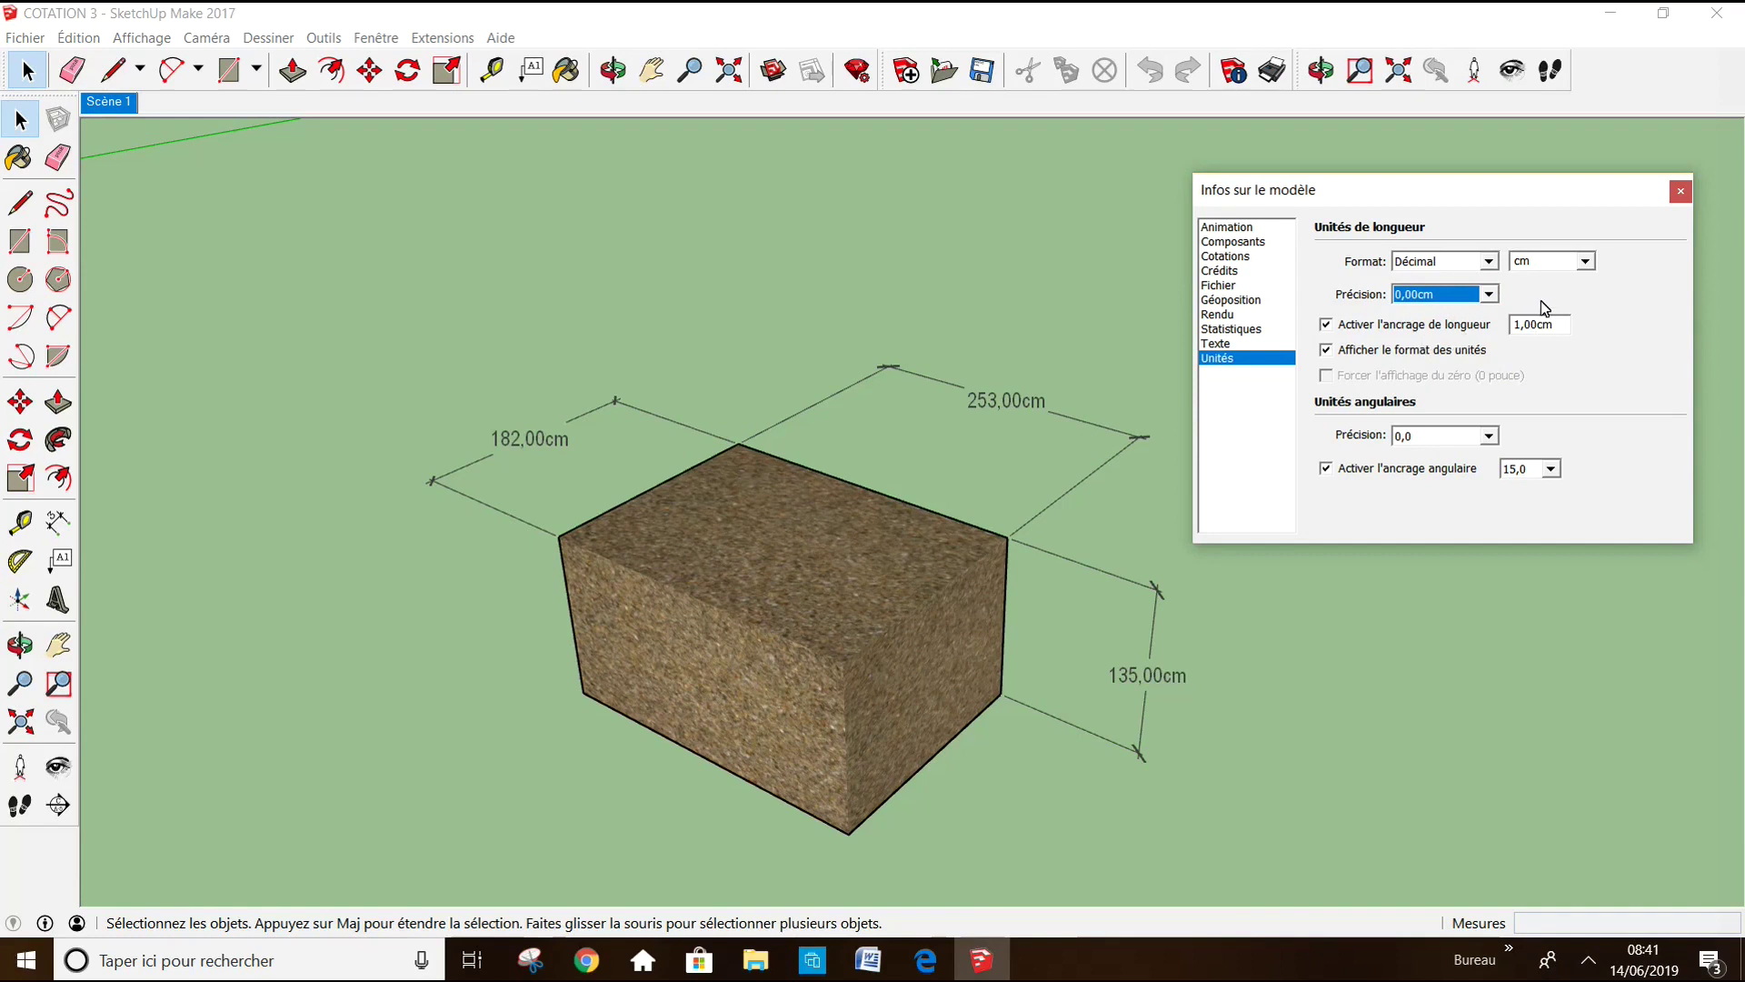
left_click(1584, 263)
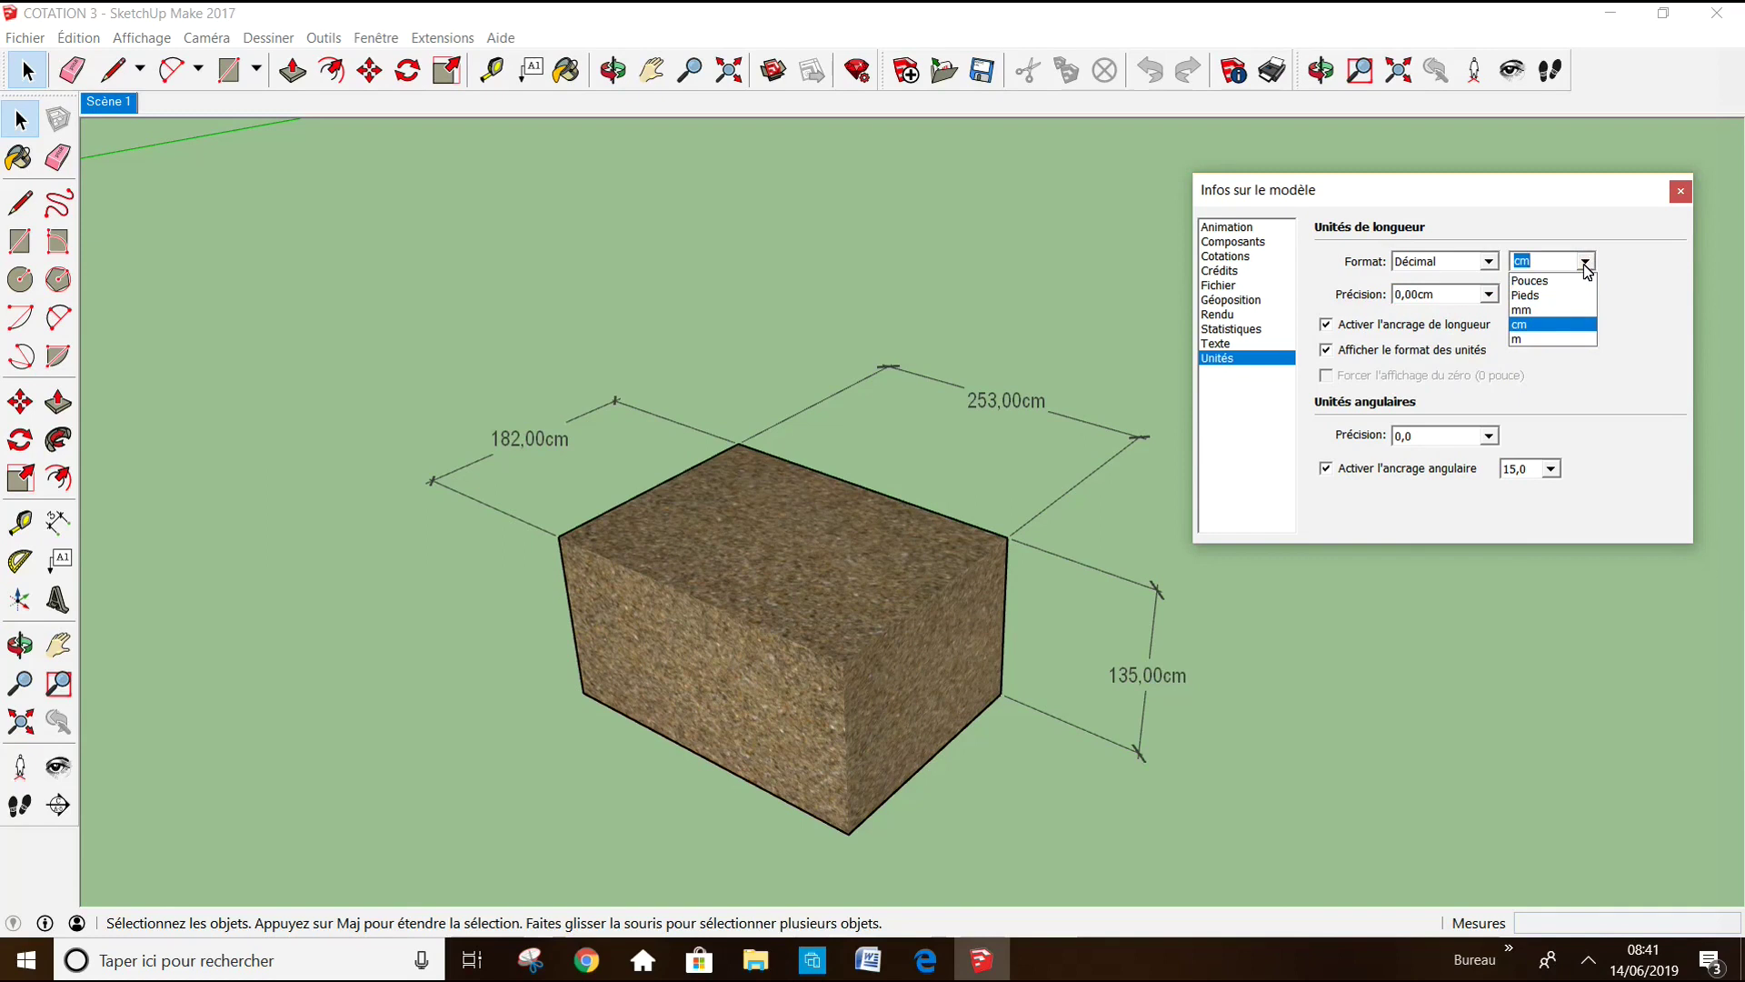
left_click(1551, 310)
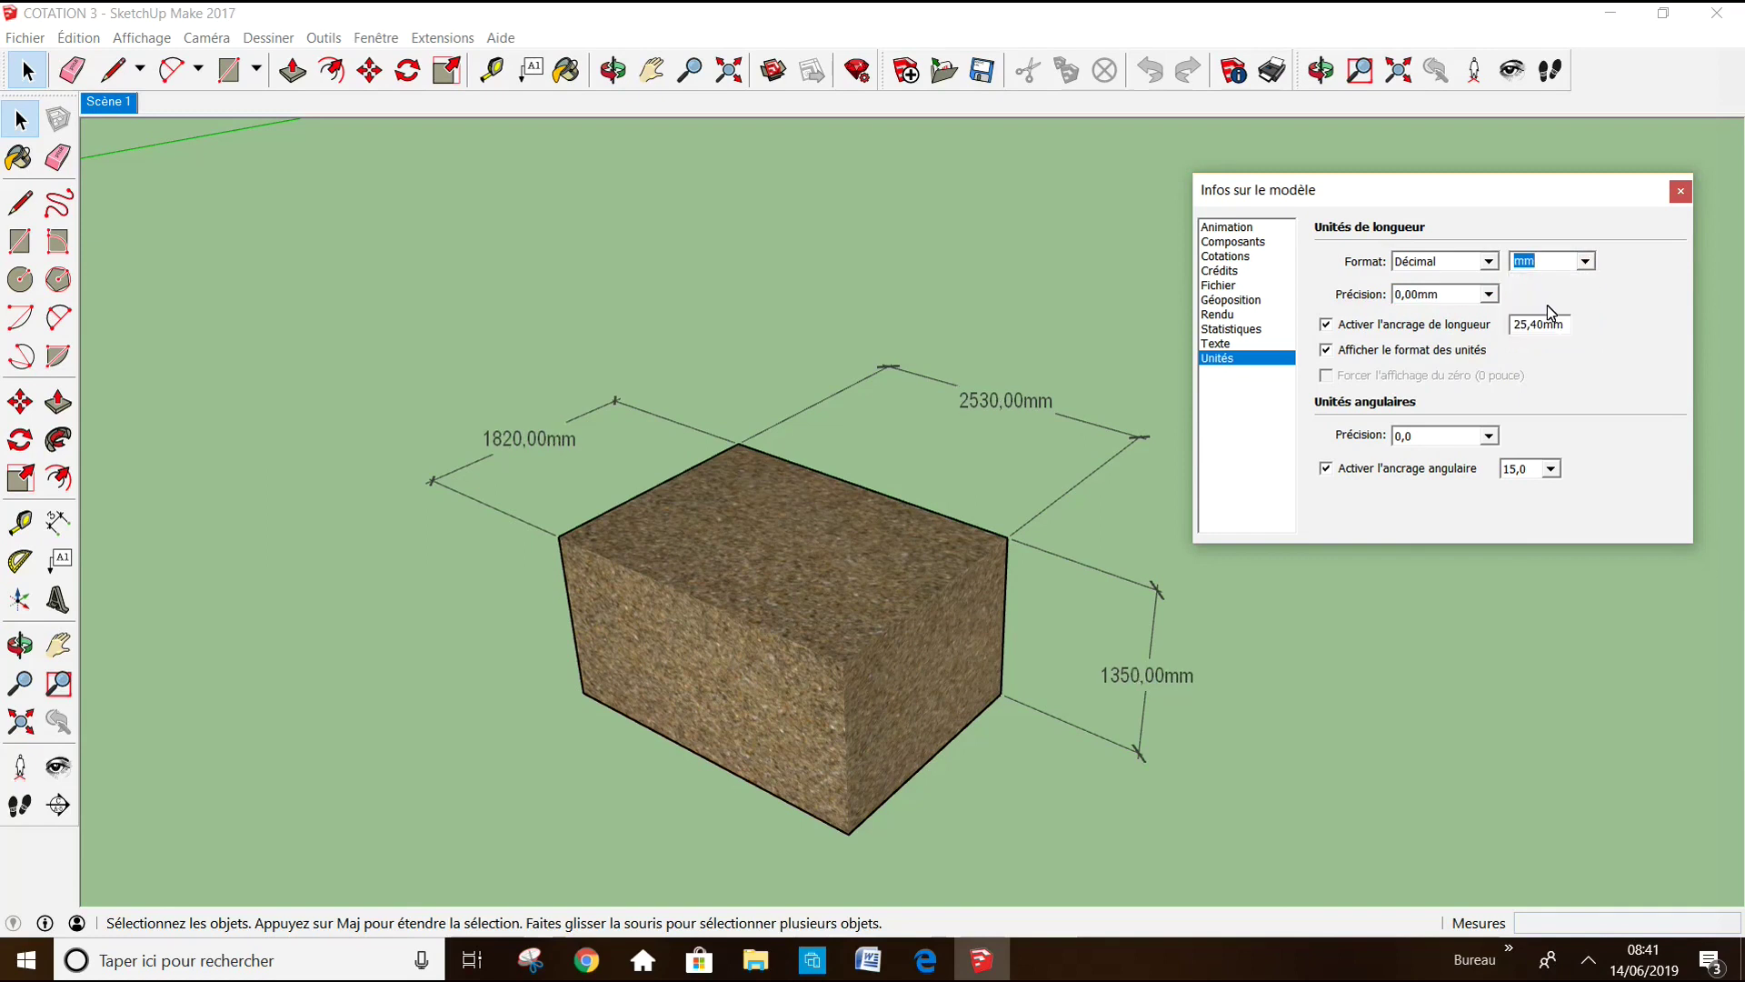
left_click(1586, 263)
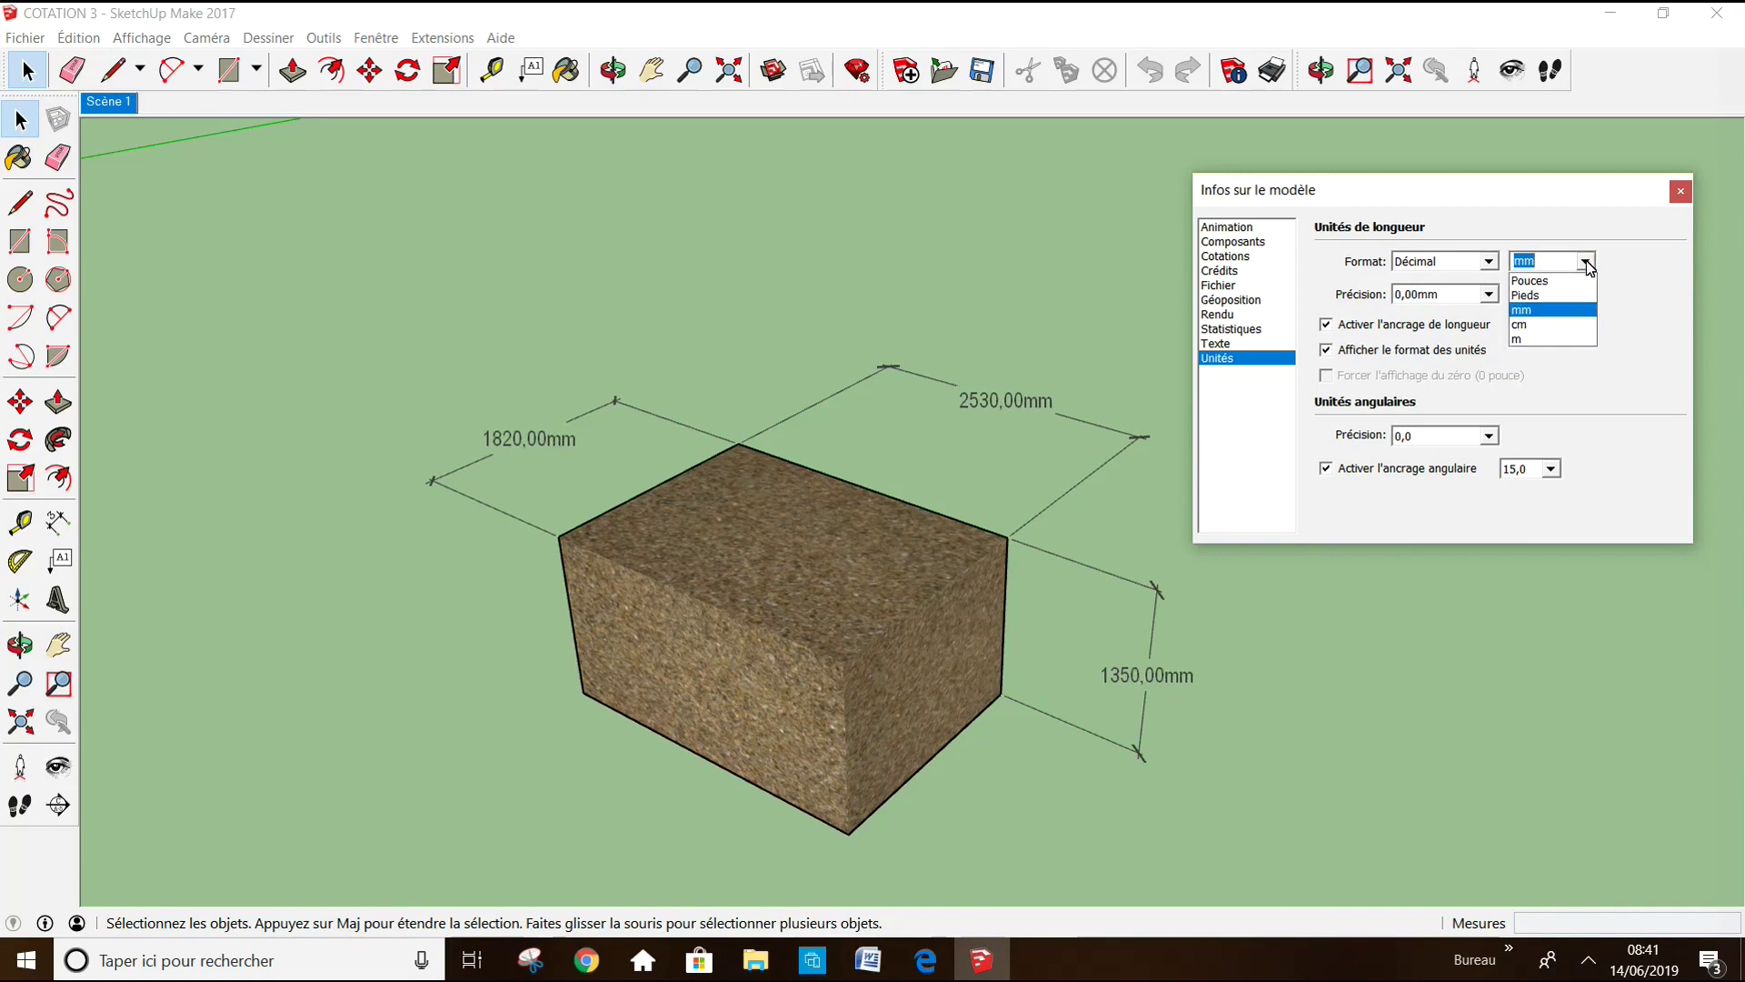
left_click(1567, 339)
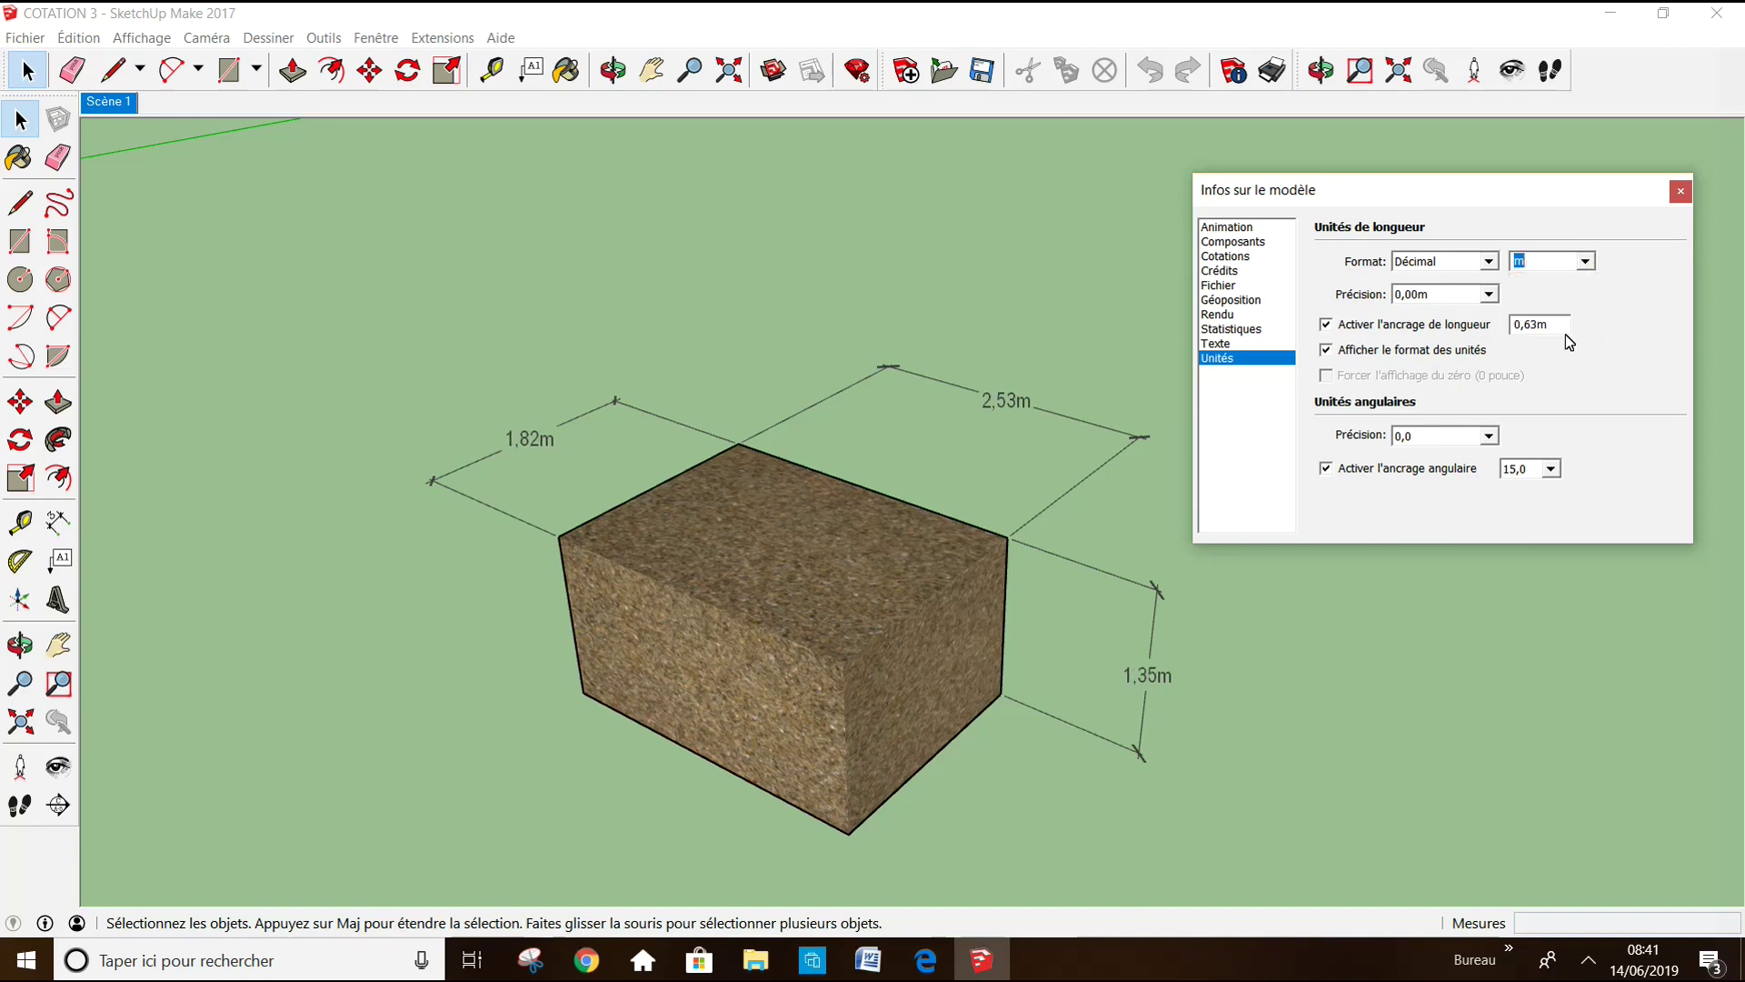
left_click(1586, 261)
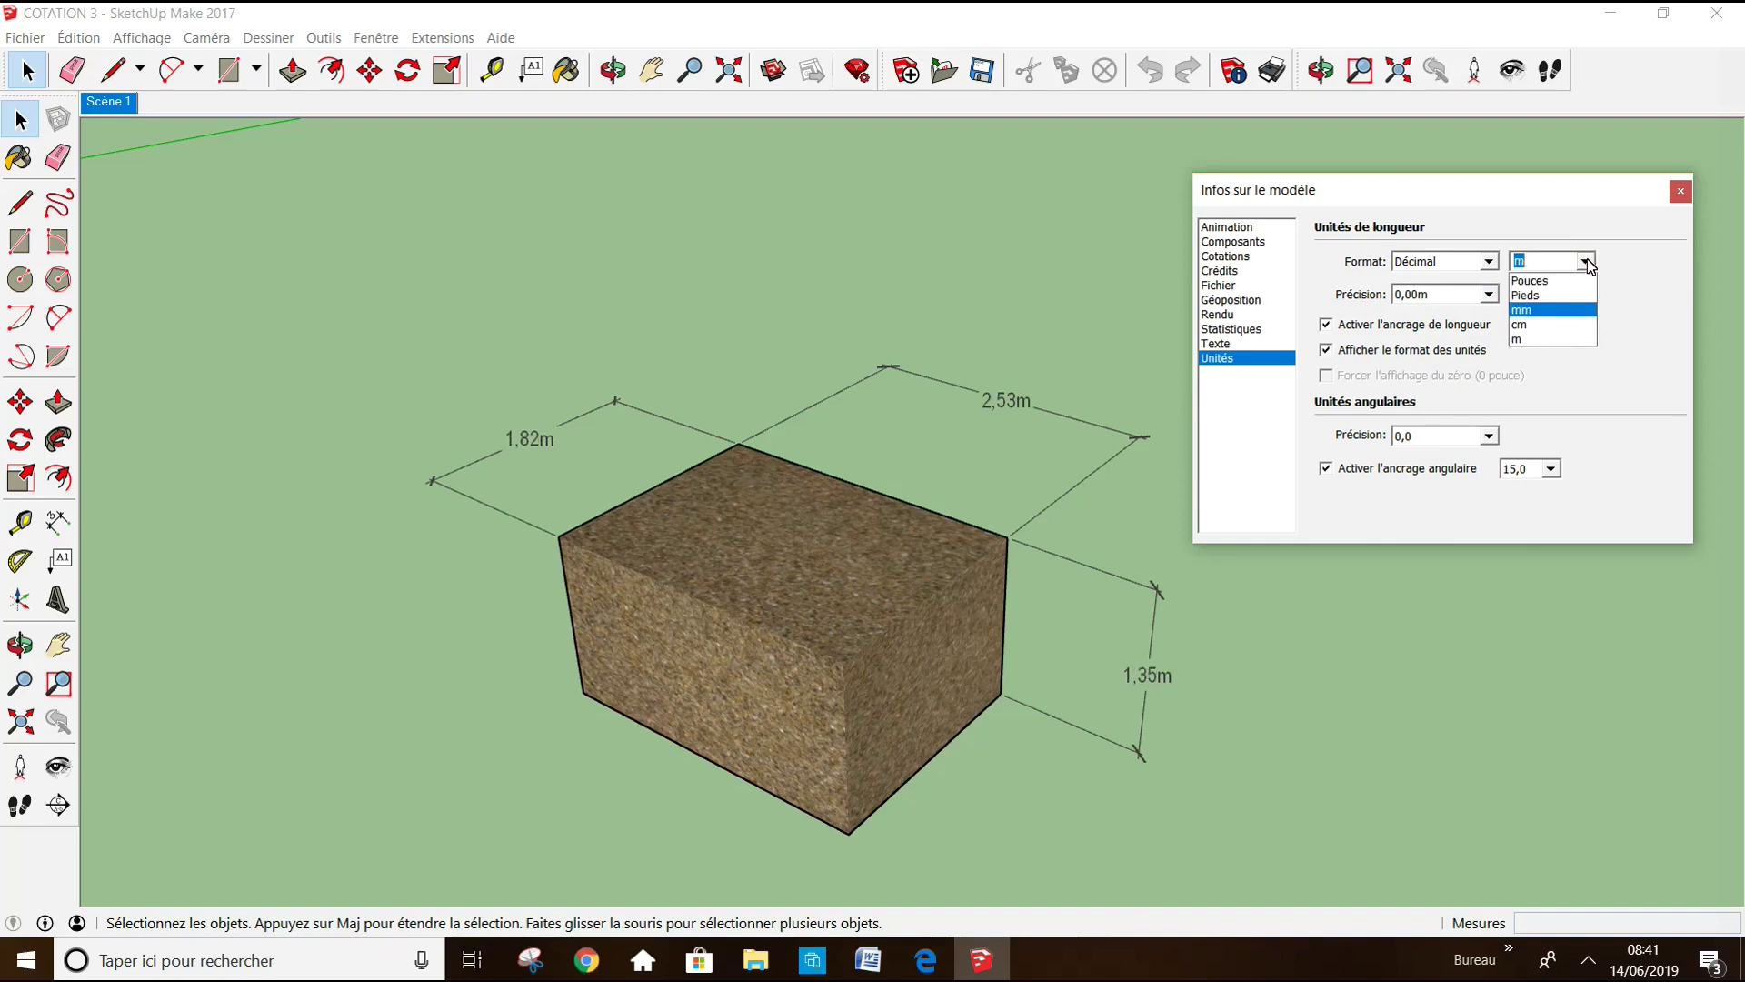
left_click(1552, 295)
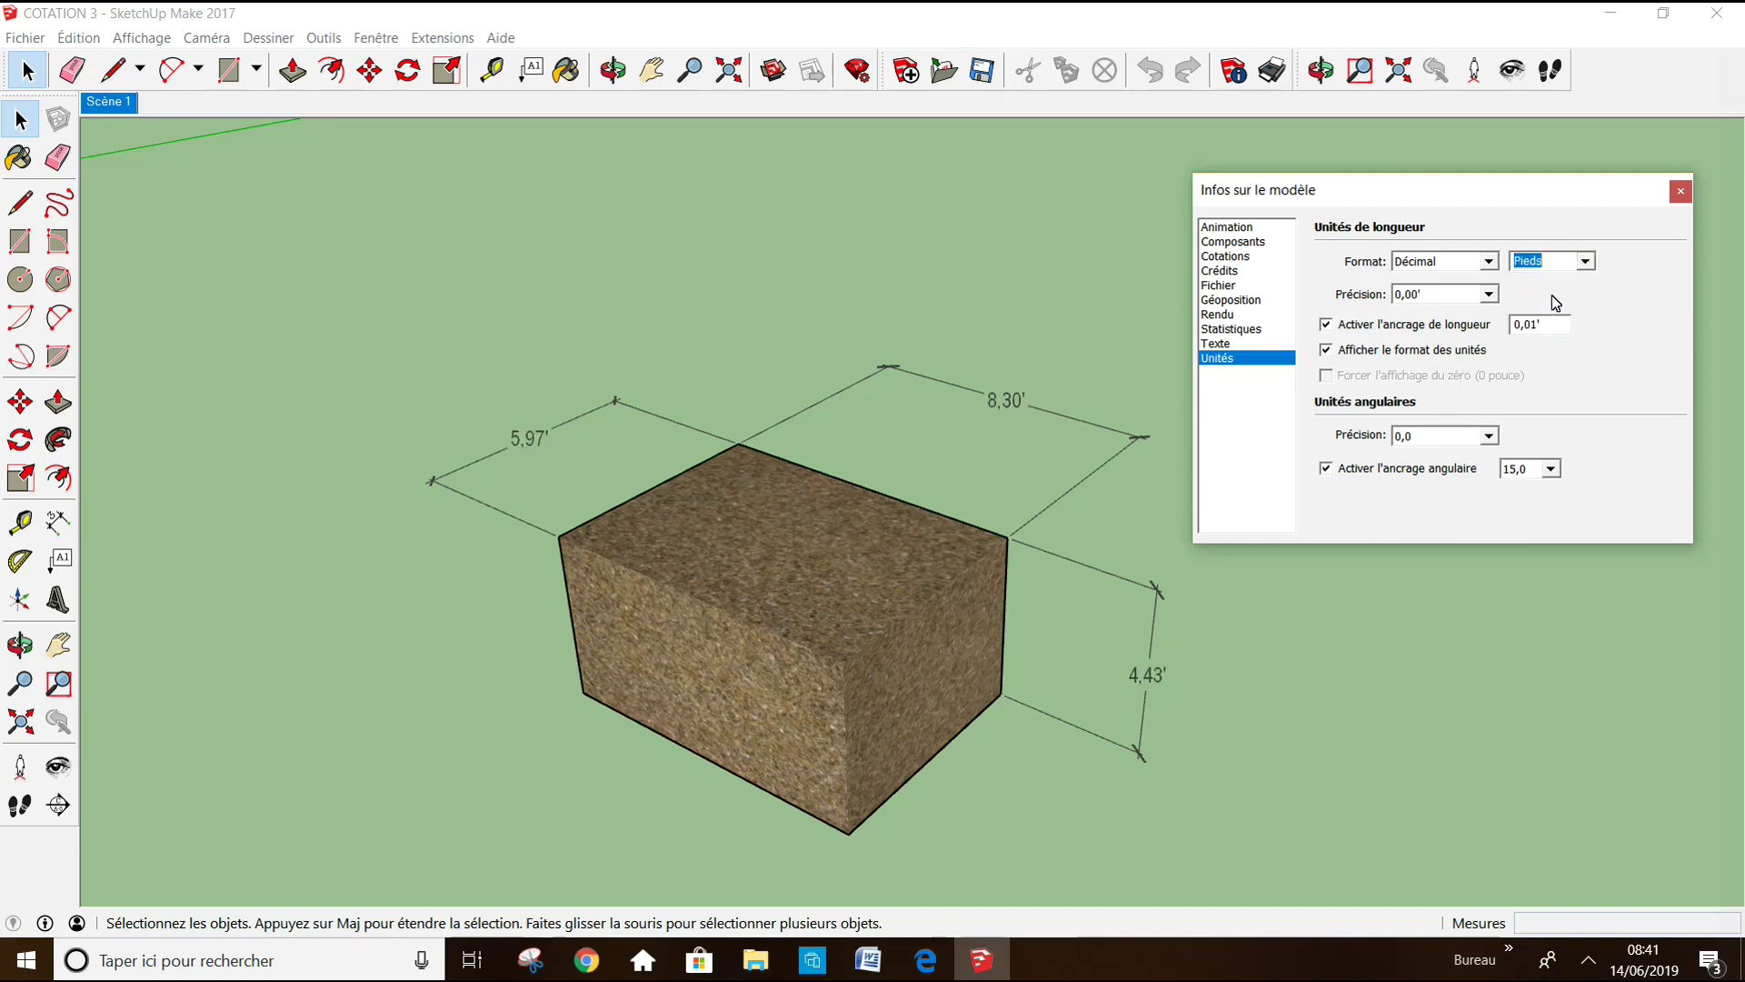
left_click(1589, 265)
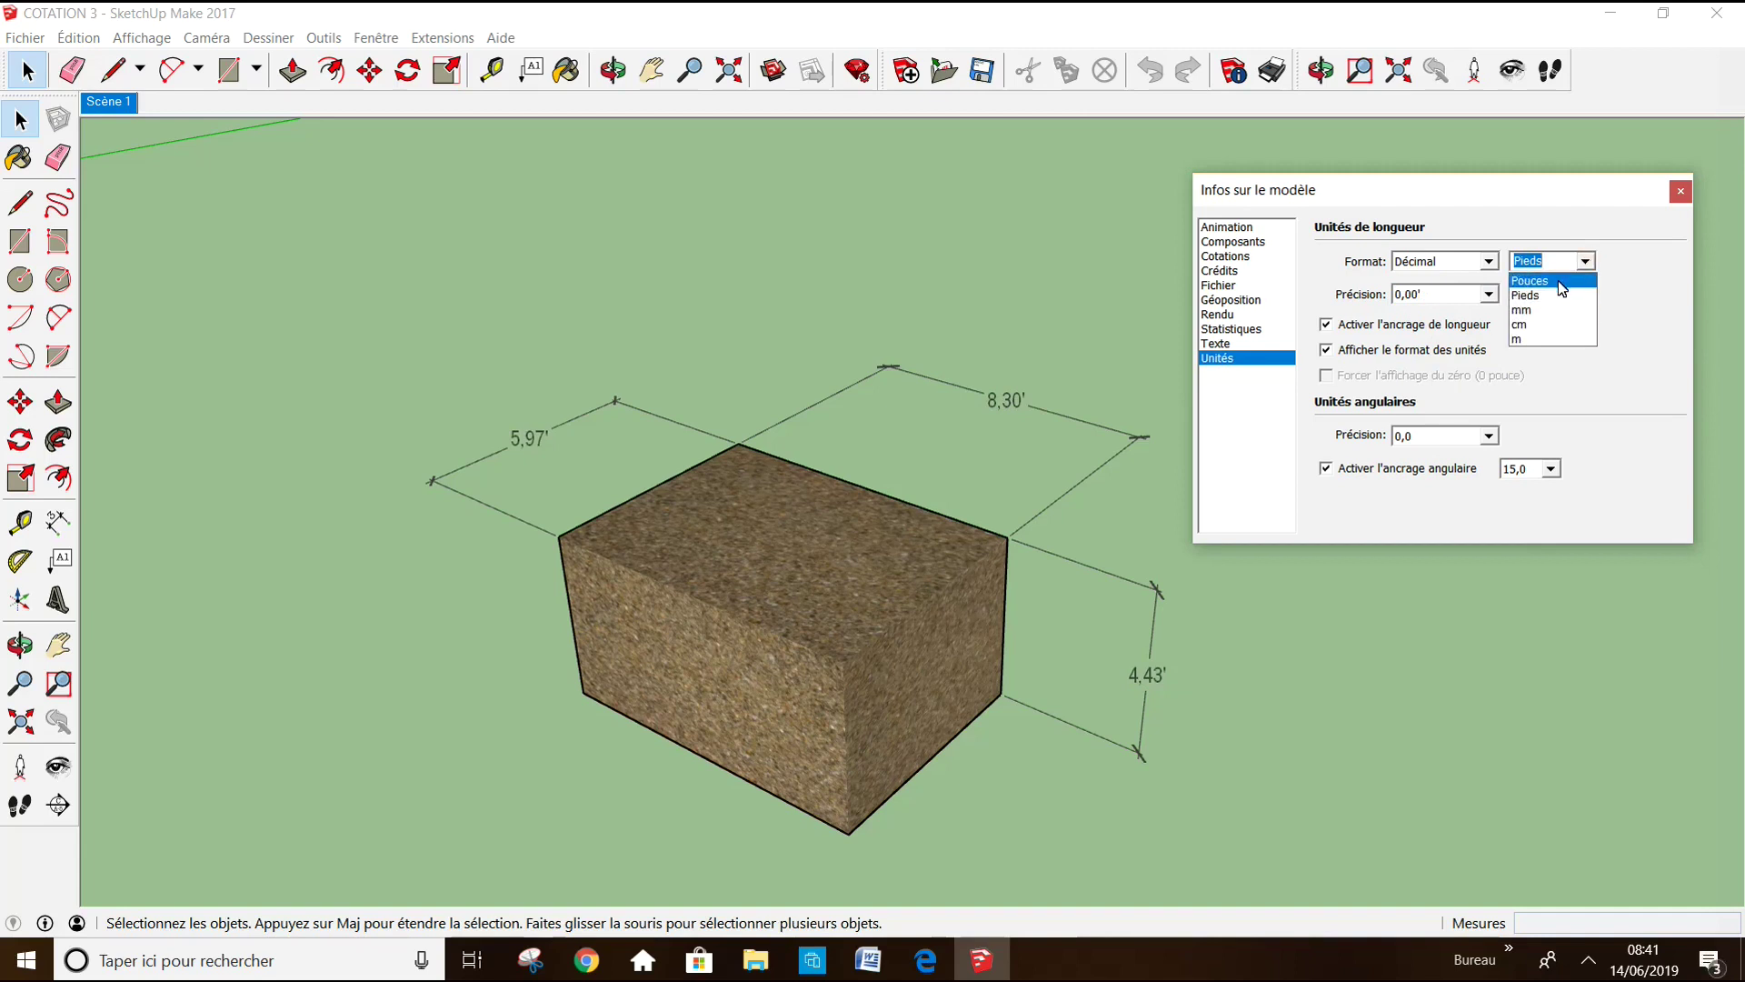
left_click(1559, 287)
left_click(1592, 265)
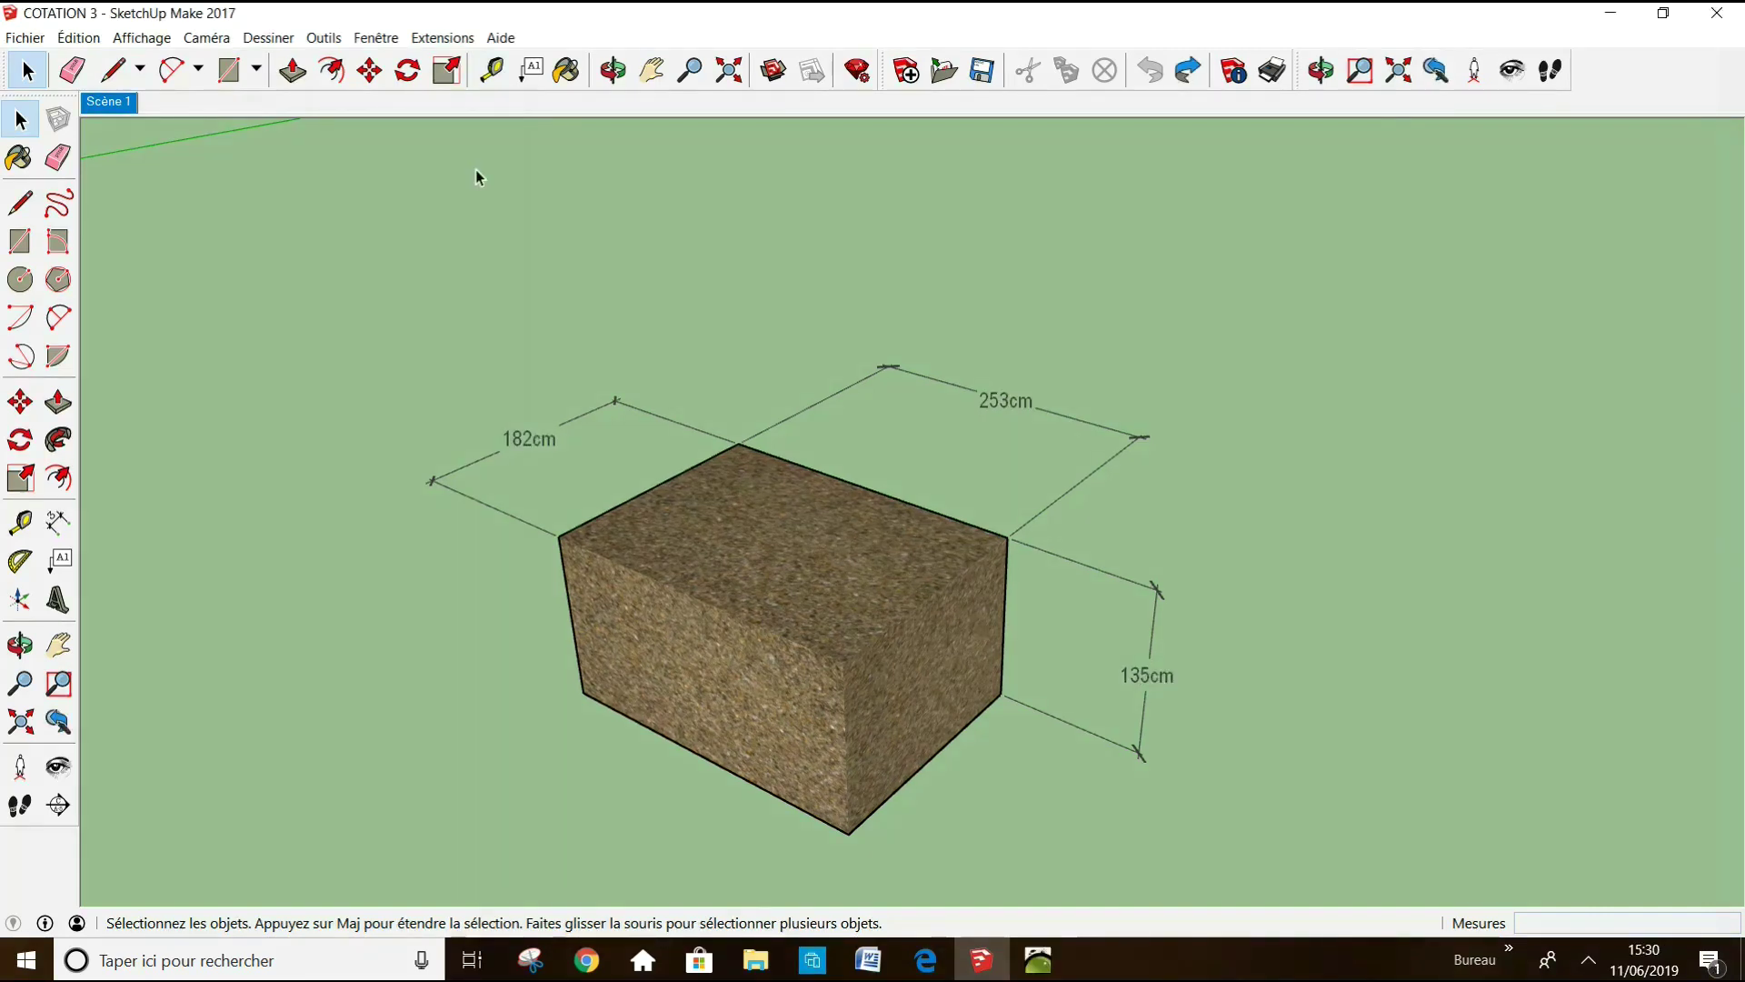
- Reopen Model Info from the Fenêtre menu
left_click(376, 39)
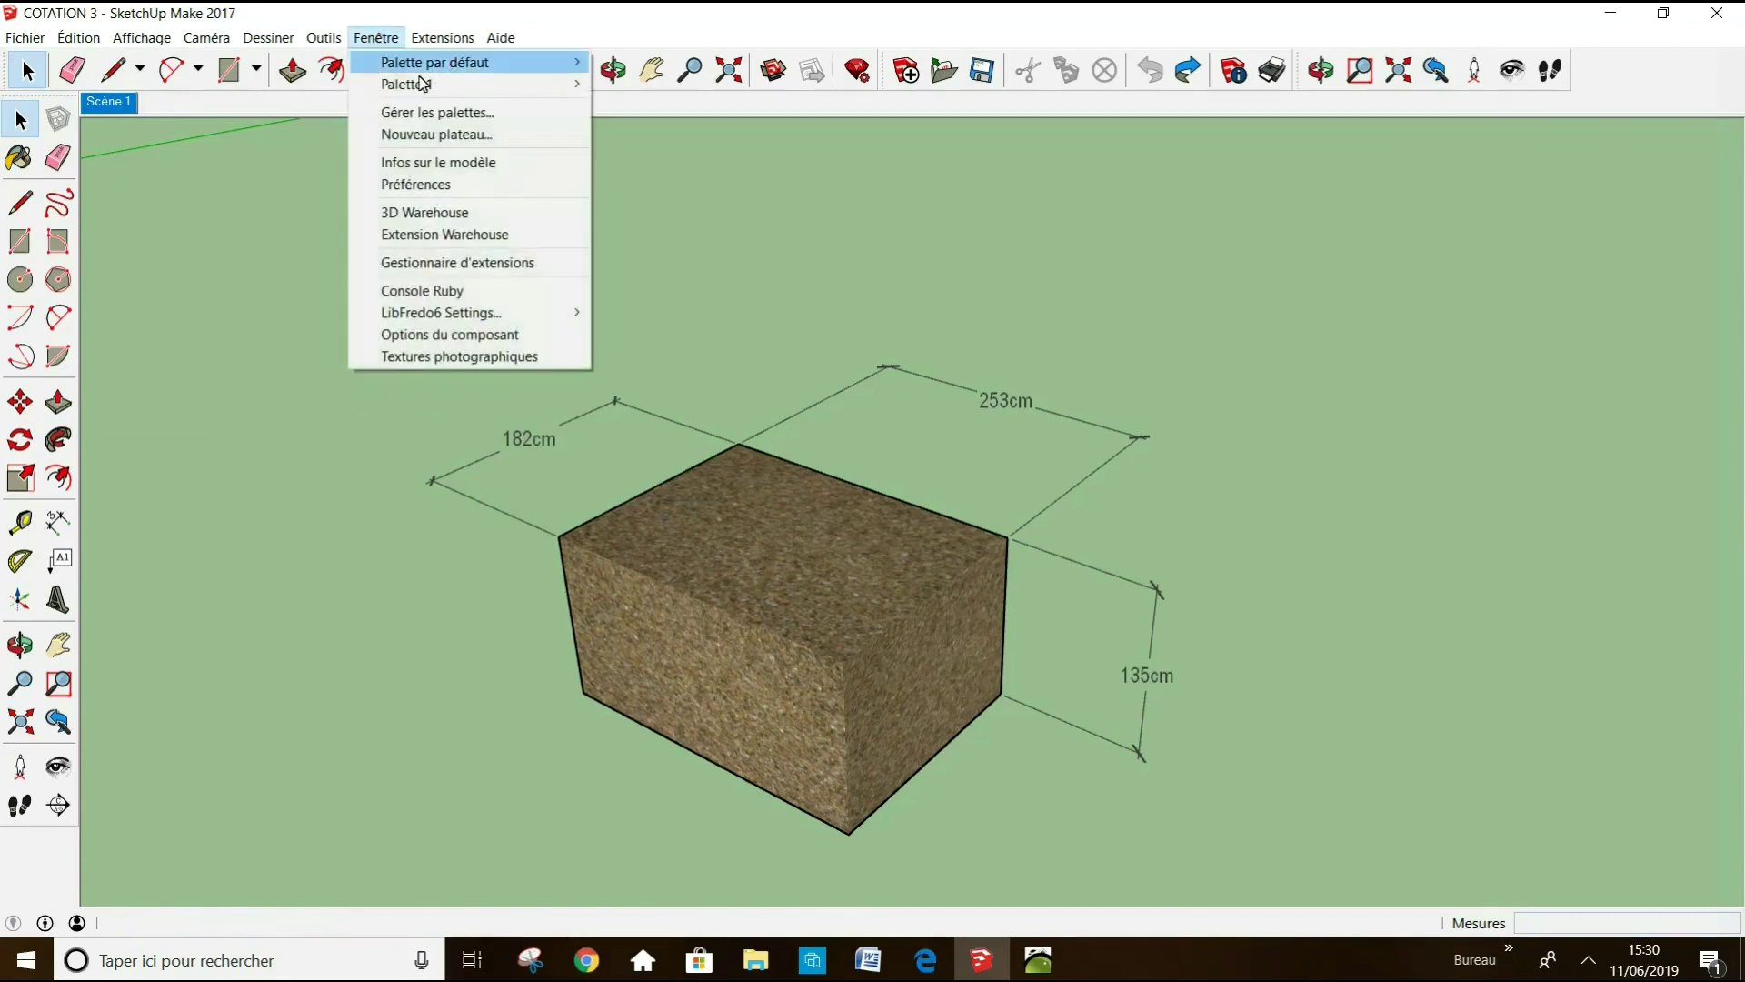
left_click(489, 163)
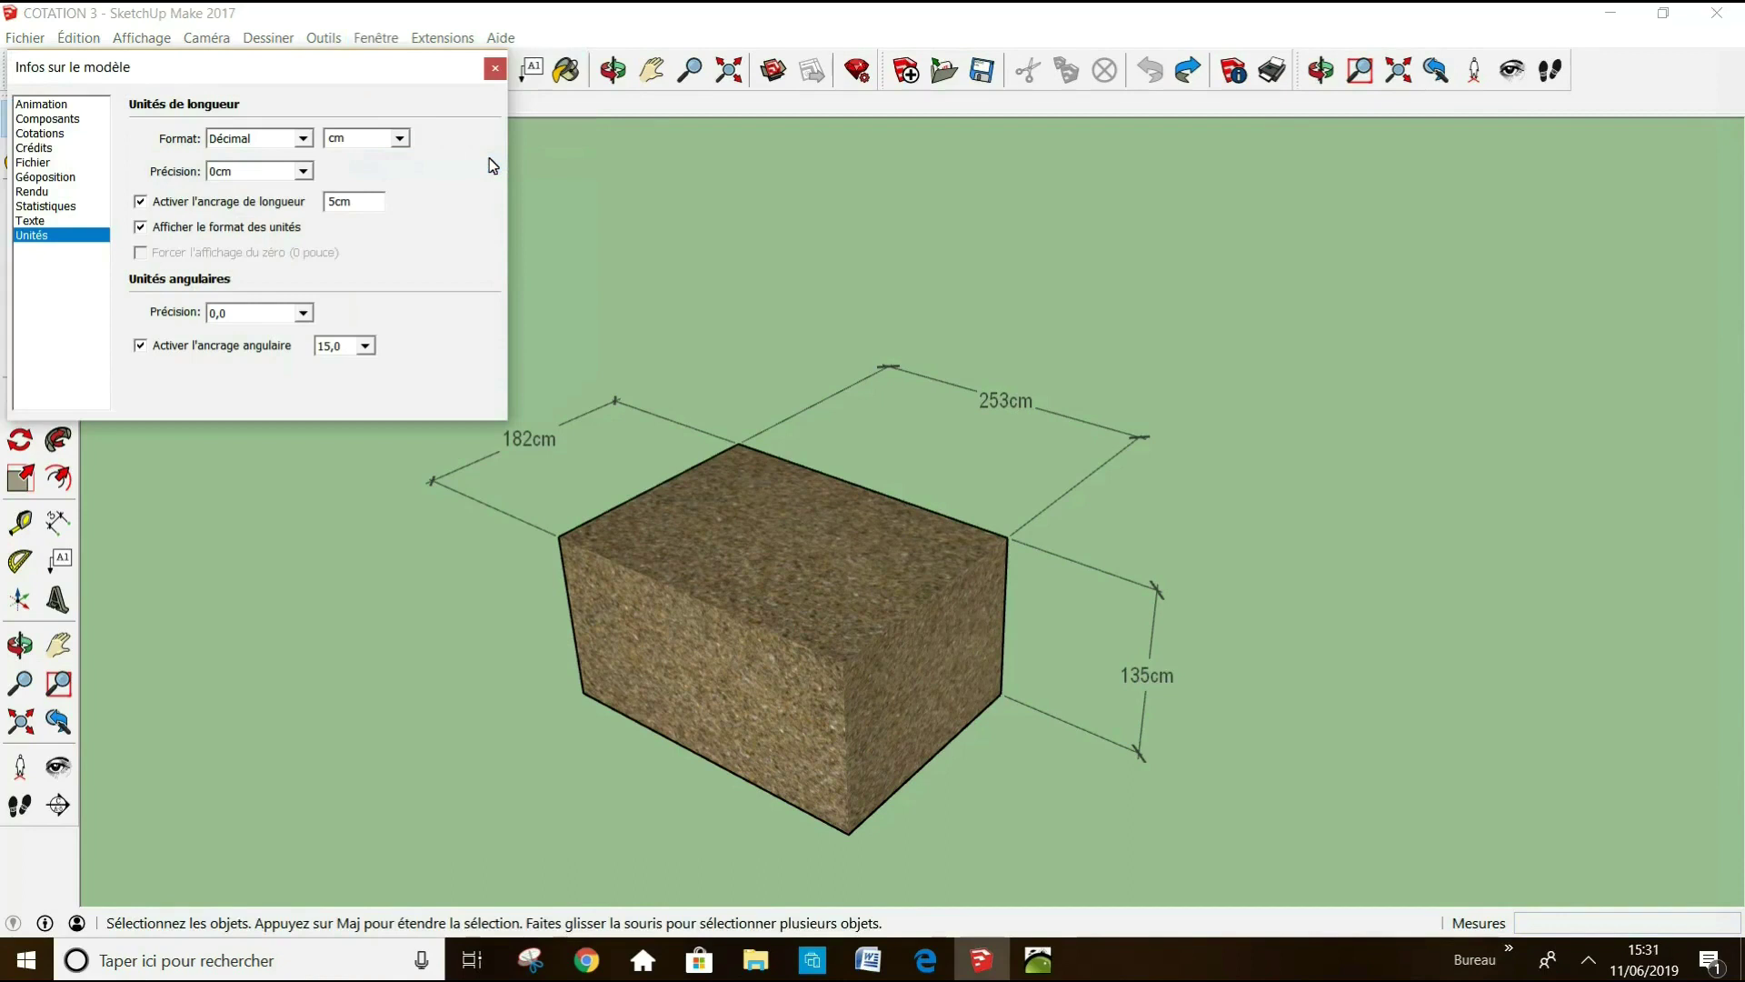
- Set the dimension font to Wide Latin 14 pt and update all three dimensions
left_click(42, 133)
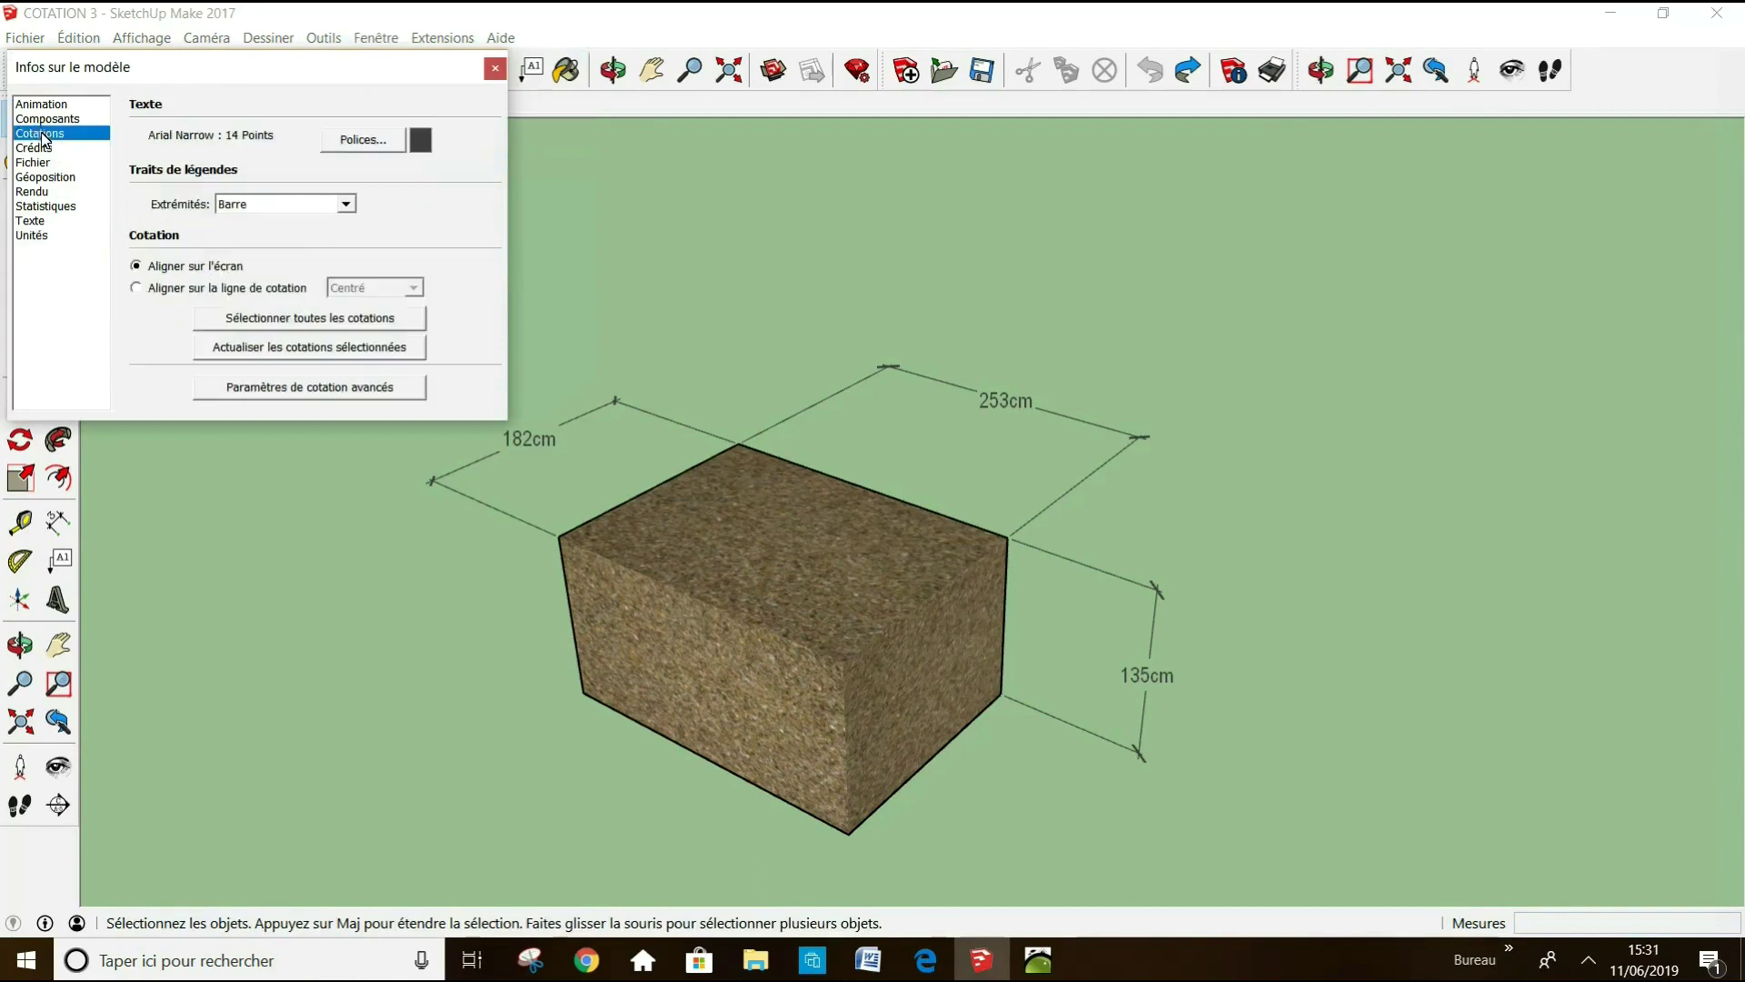
left_click(366, 145)
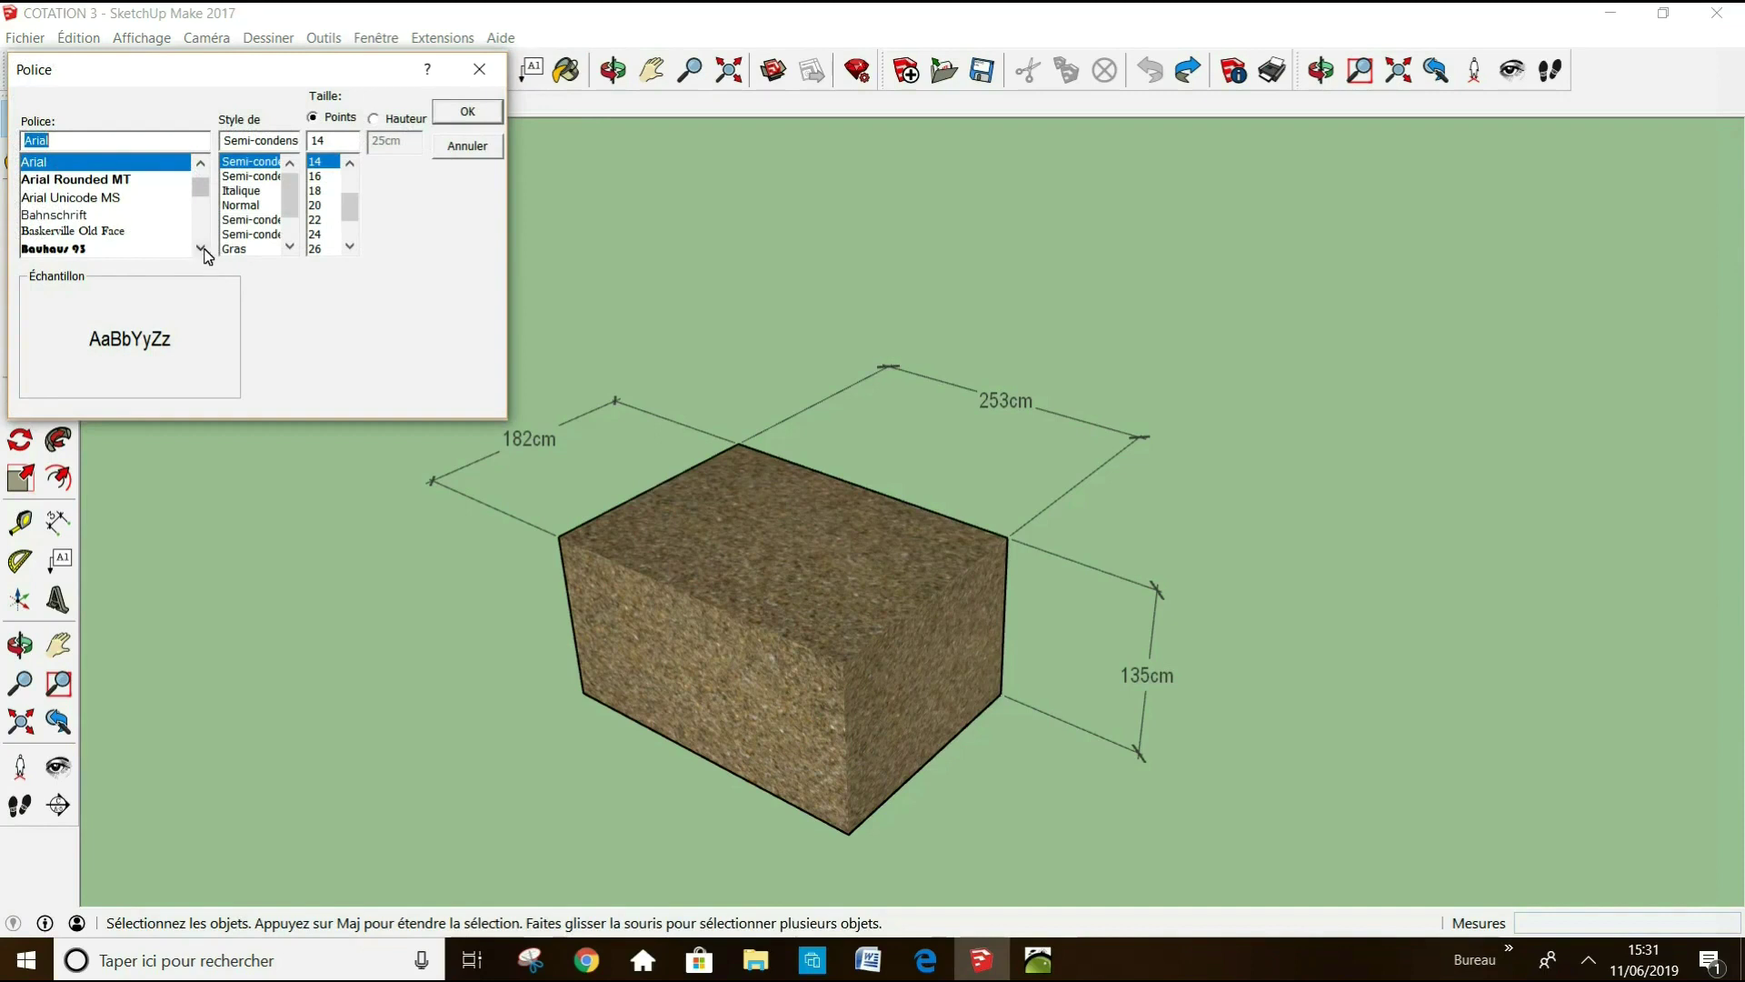
left_click(202, 249)
left_click(202, 249)
left_click(202, 249)
left_click(201, 249)
left_click(202, 249)
left_click(202, 249)
left_click(202, 249)
left_click(202, 249)
left_click(201, 249)
left_click(202, 249)
left_click(202, 249)
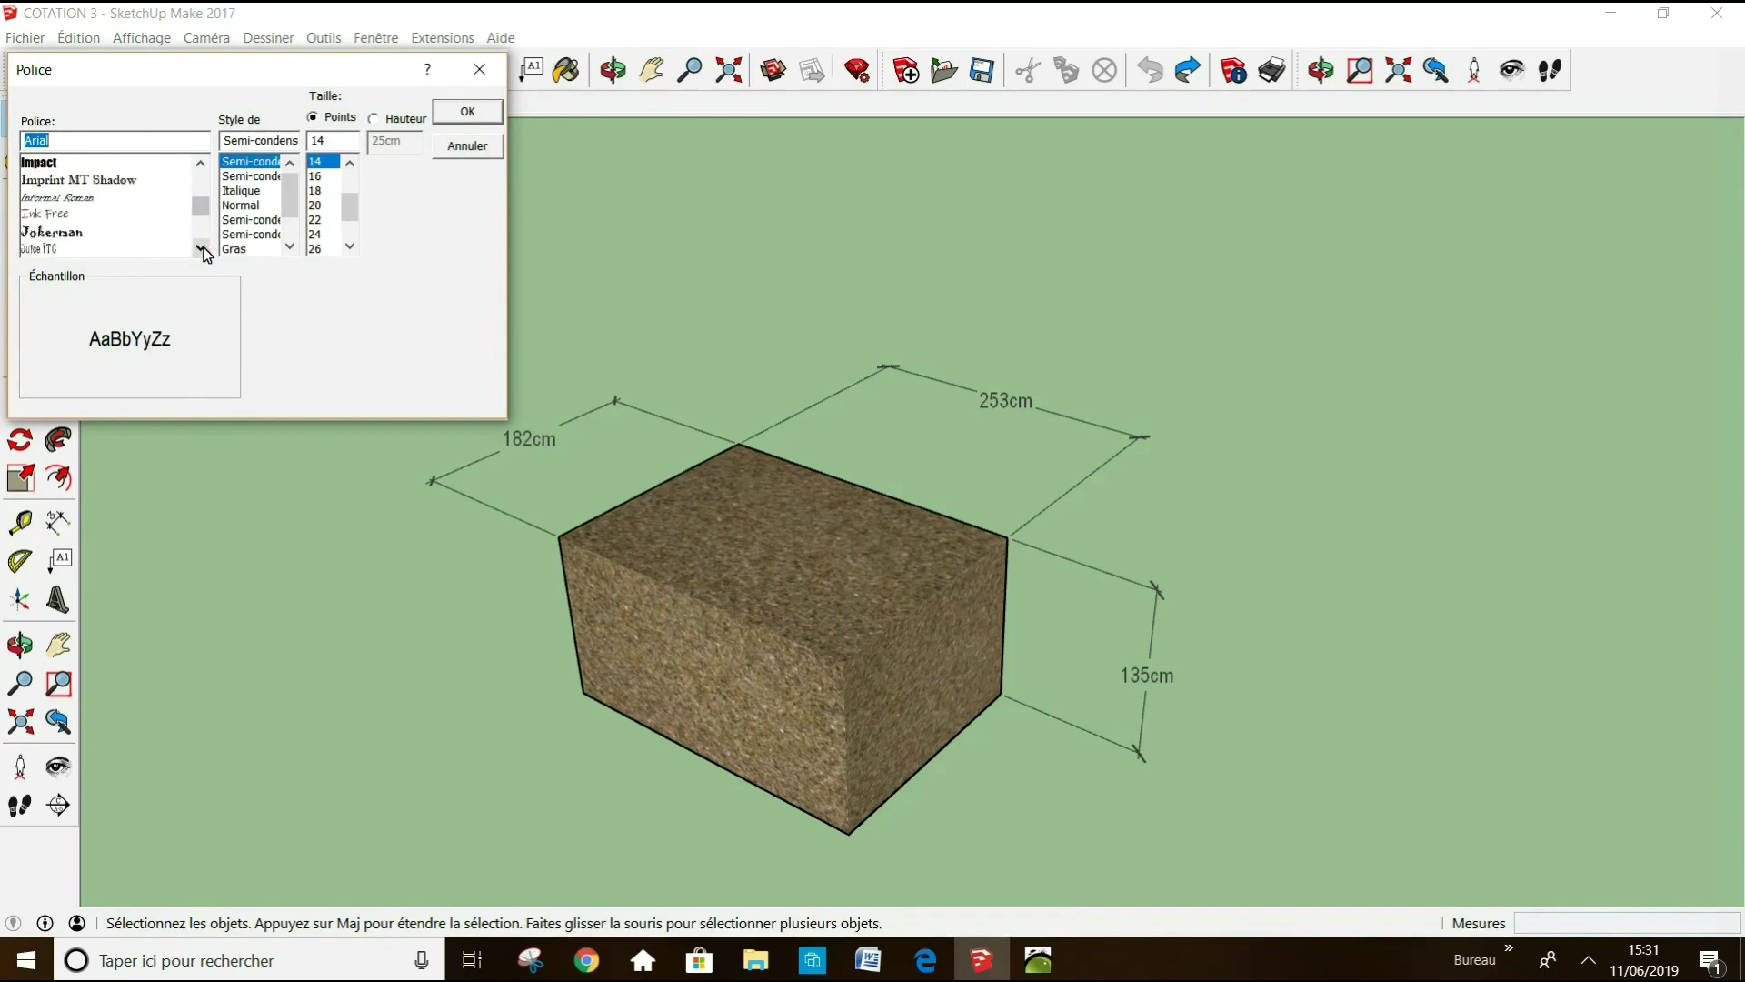
left_click(202, 249)
left_click(202, 249)
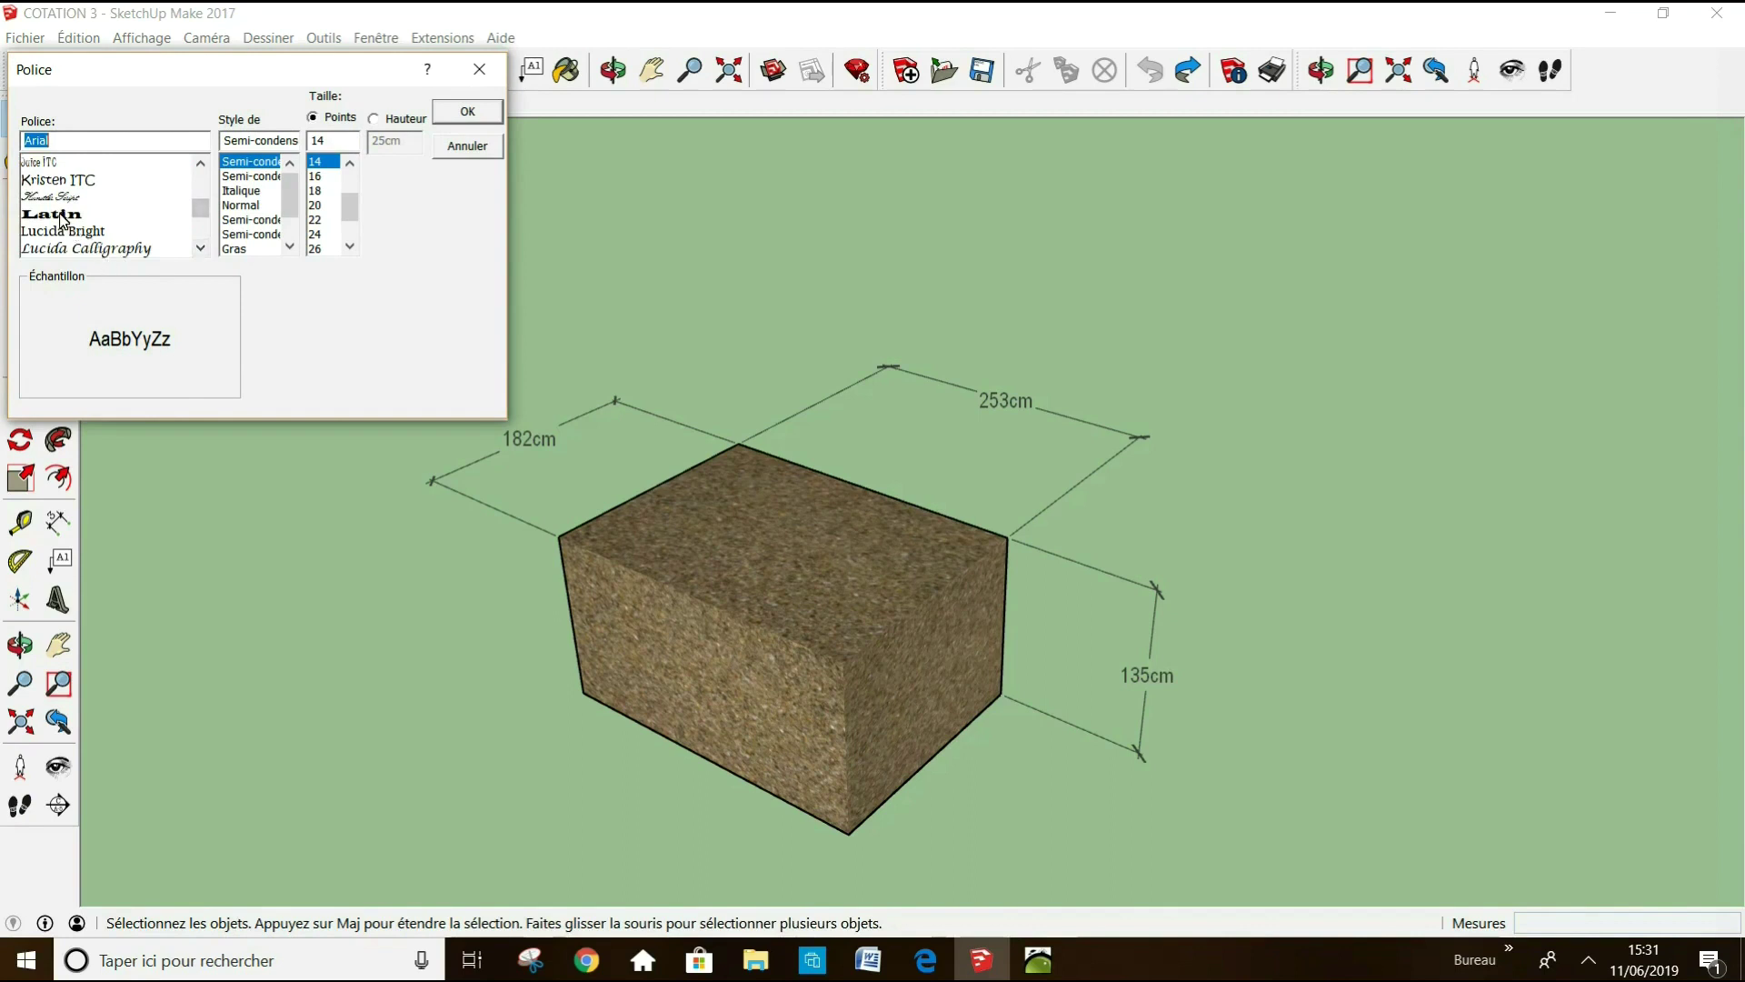
left_click(62, 215)
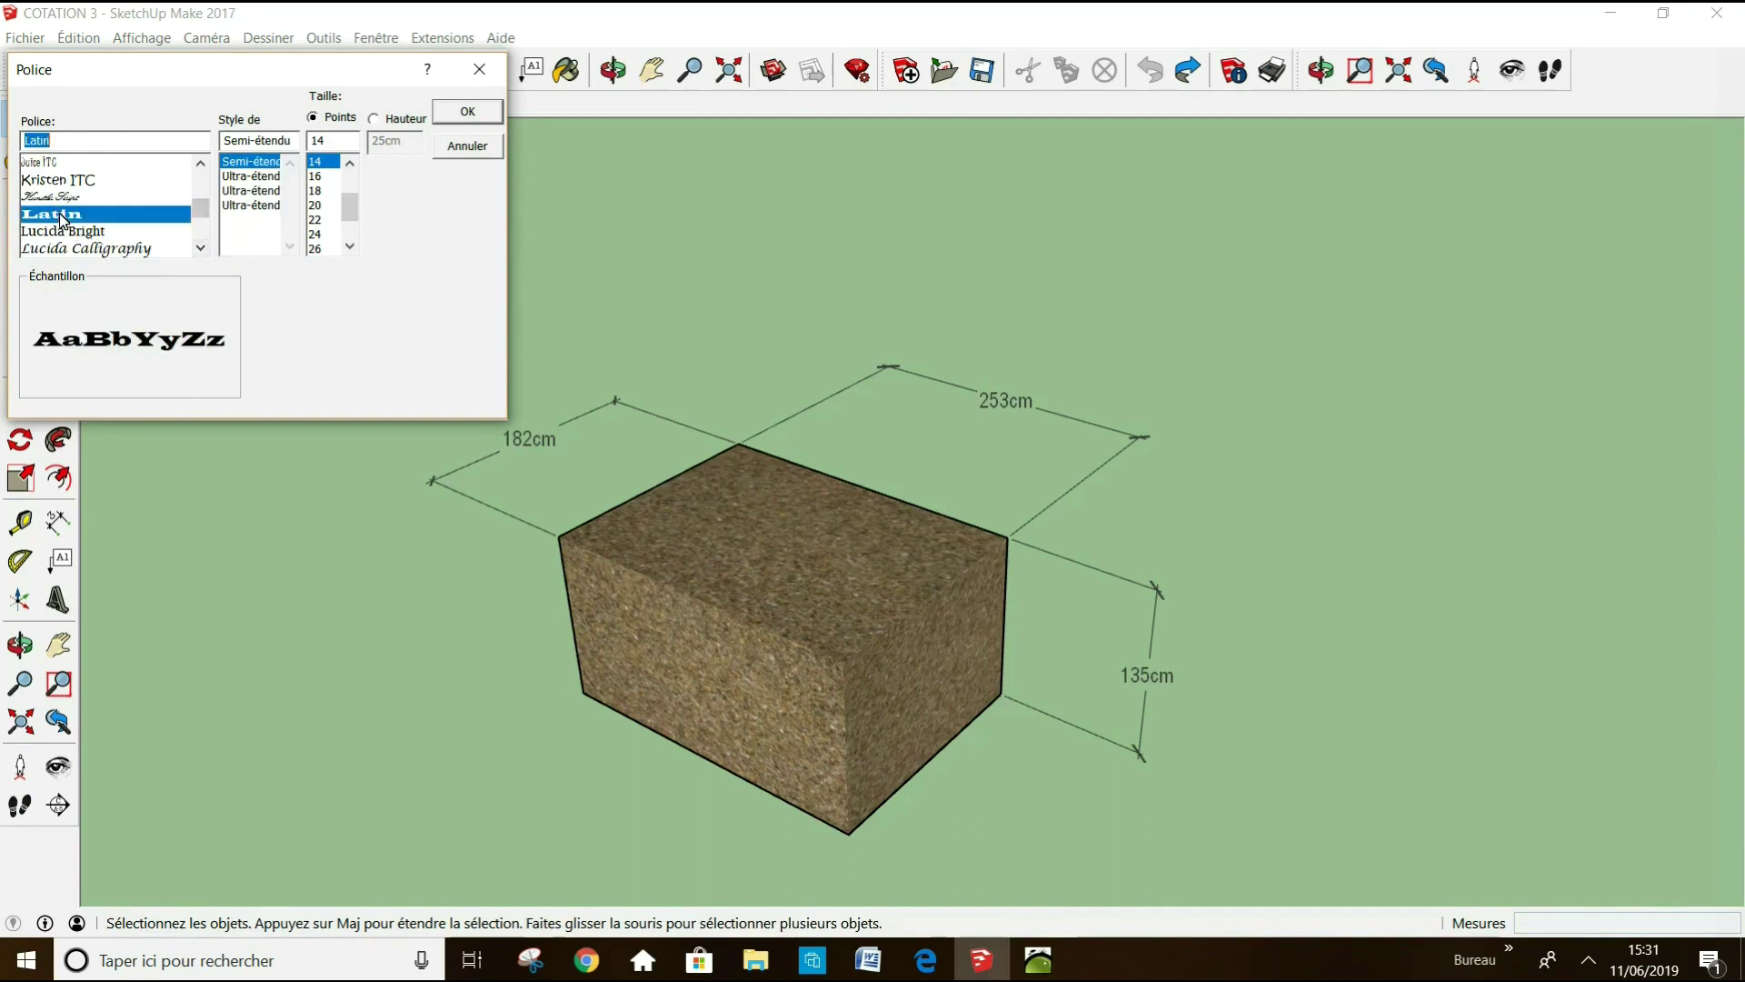
left_click(473, 119)
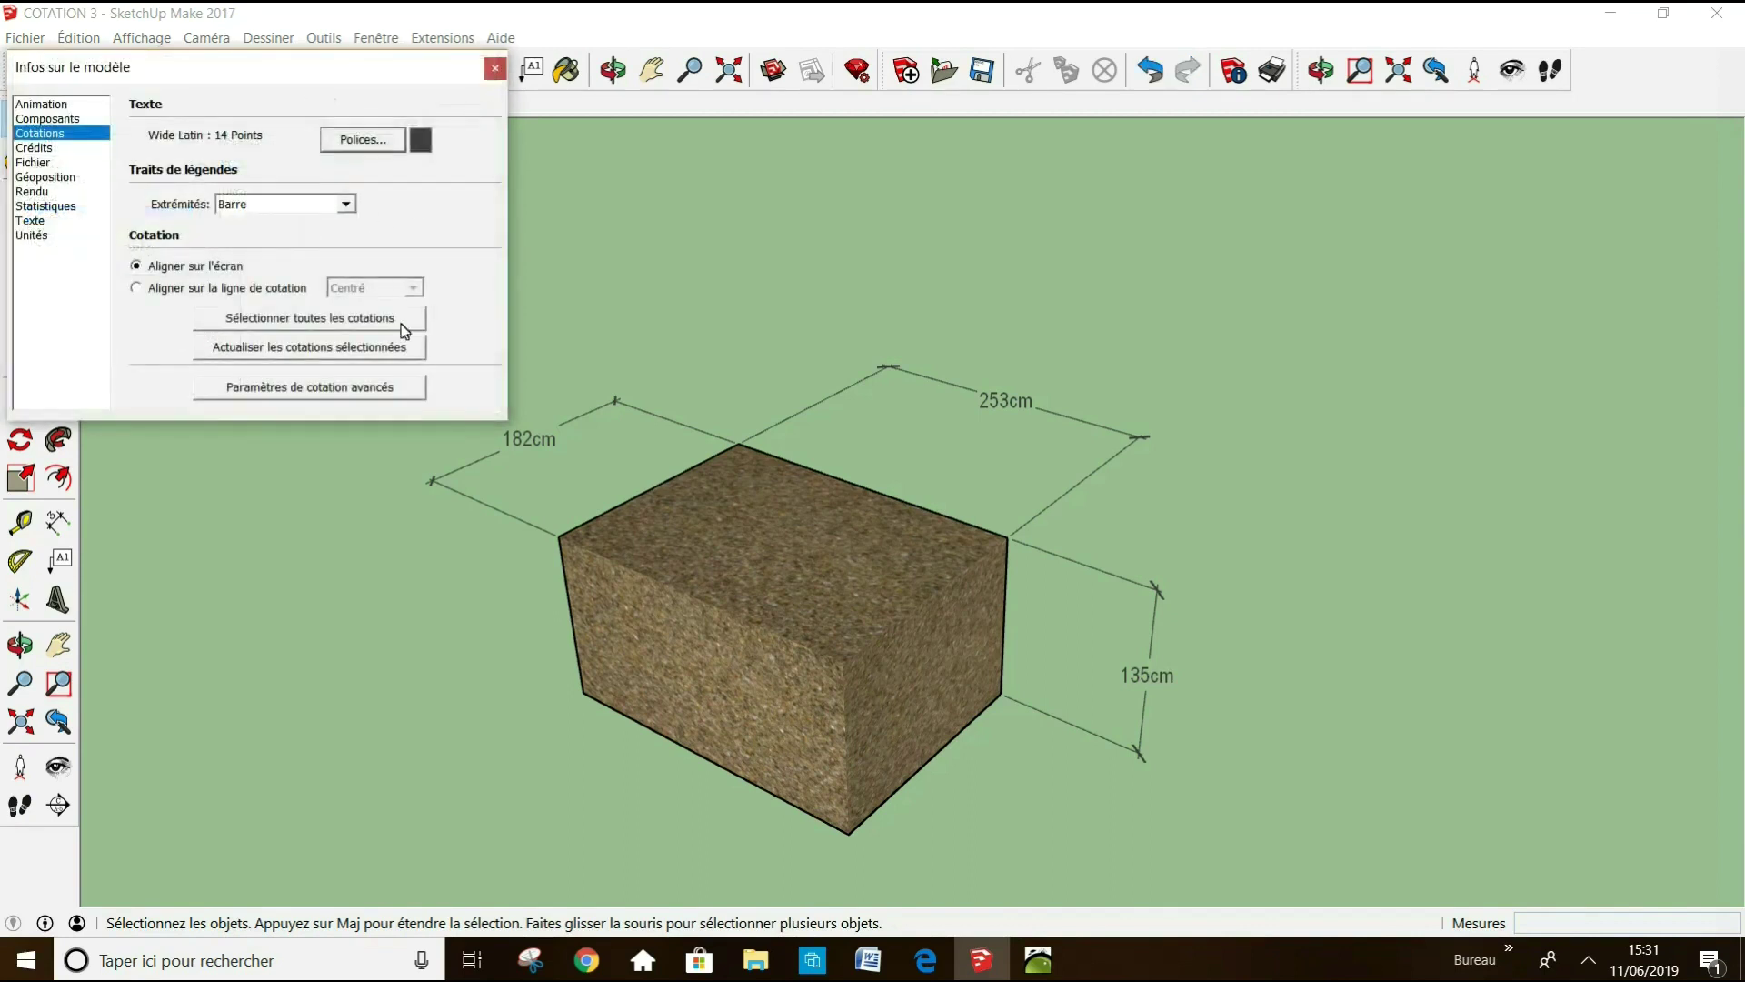
left_click(343, 325)
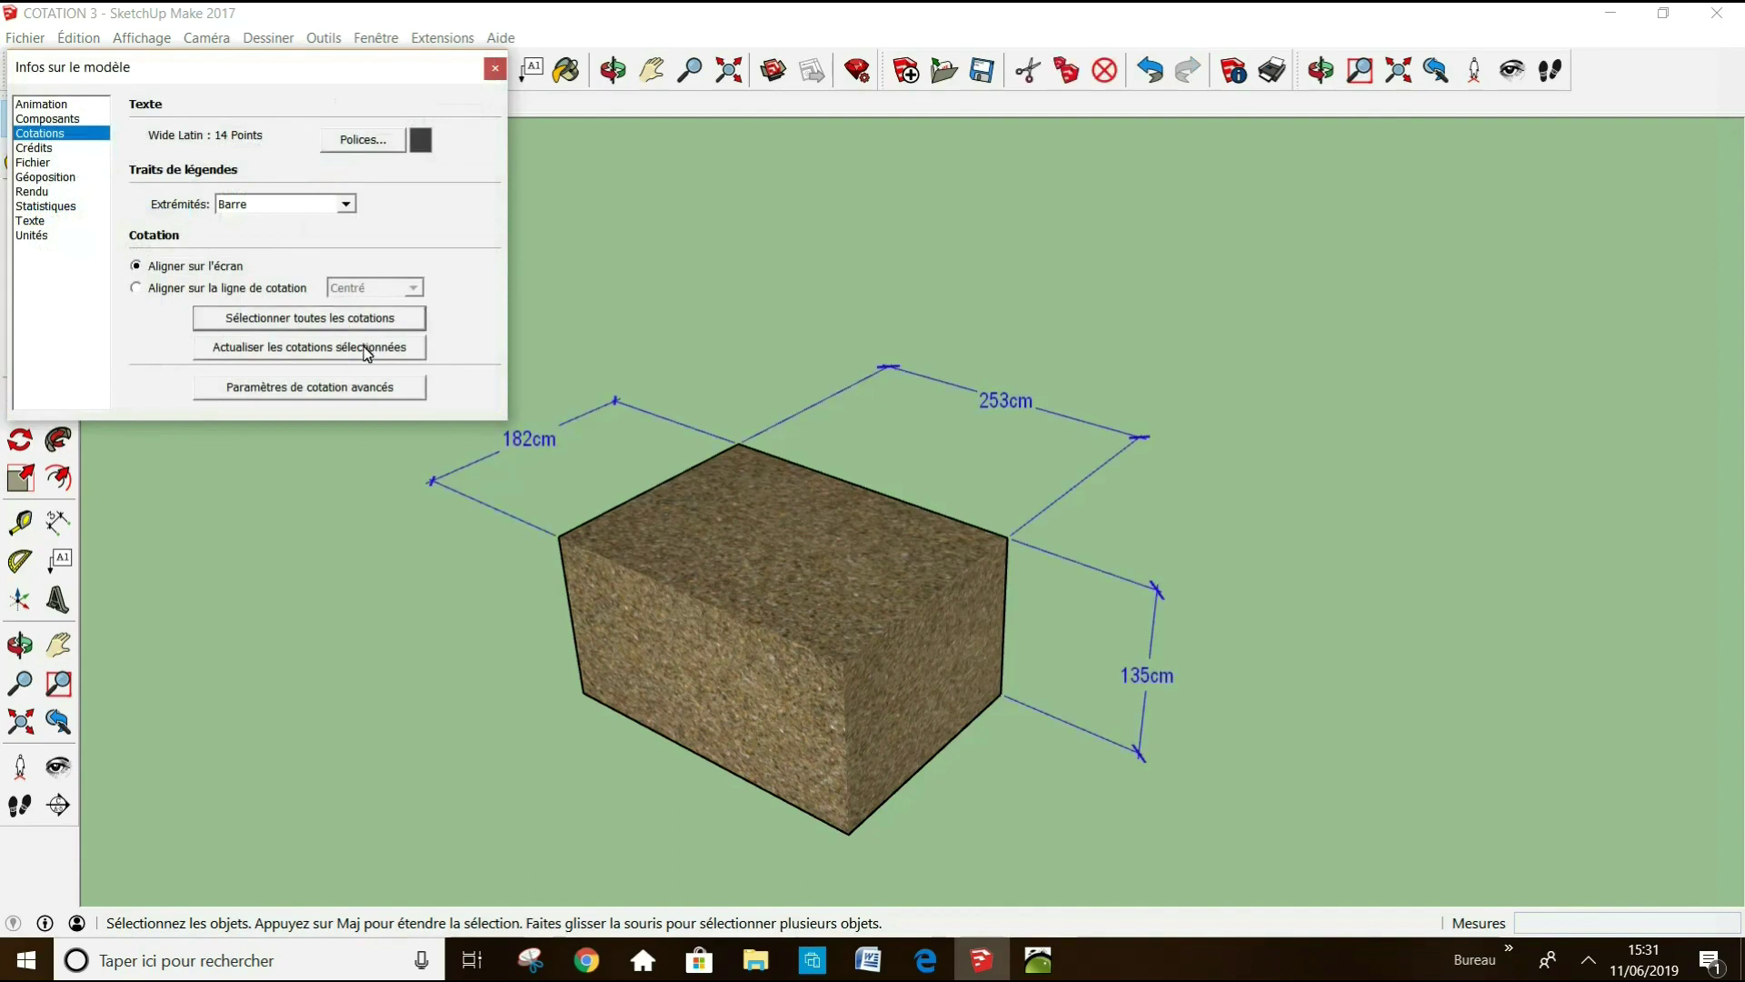
left_click(368, 352)
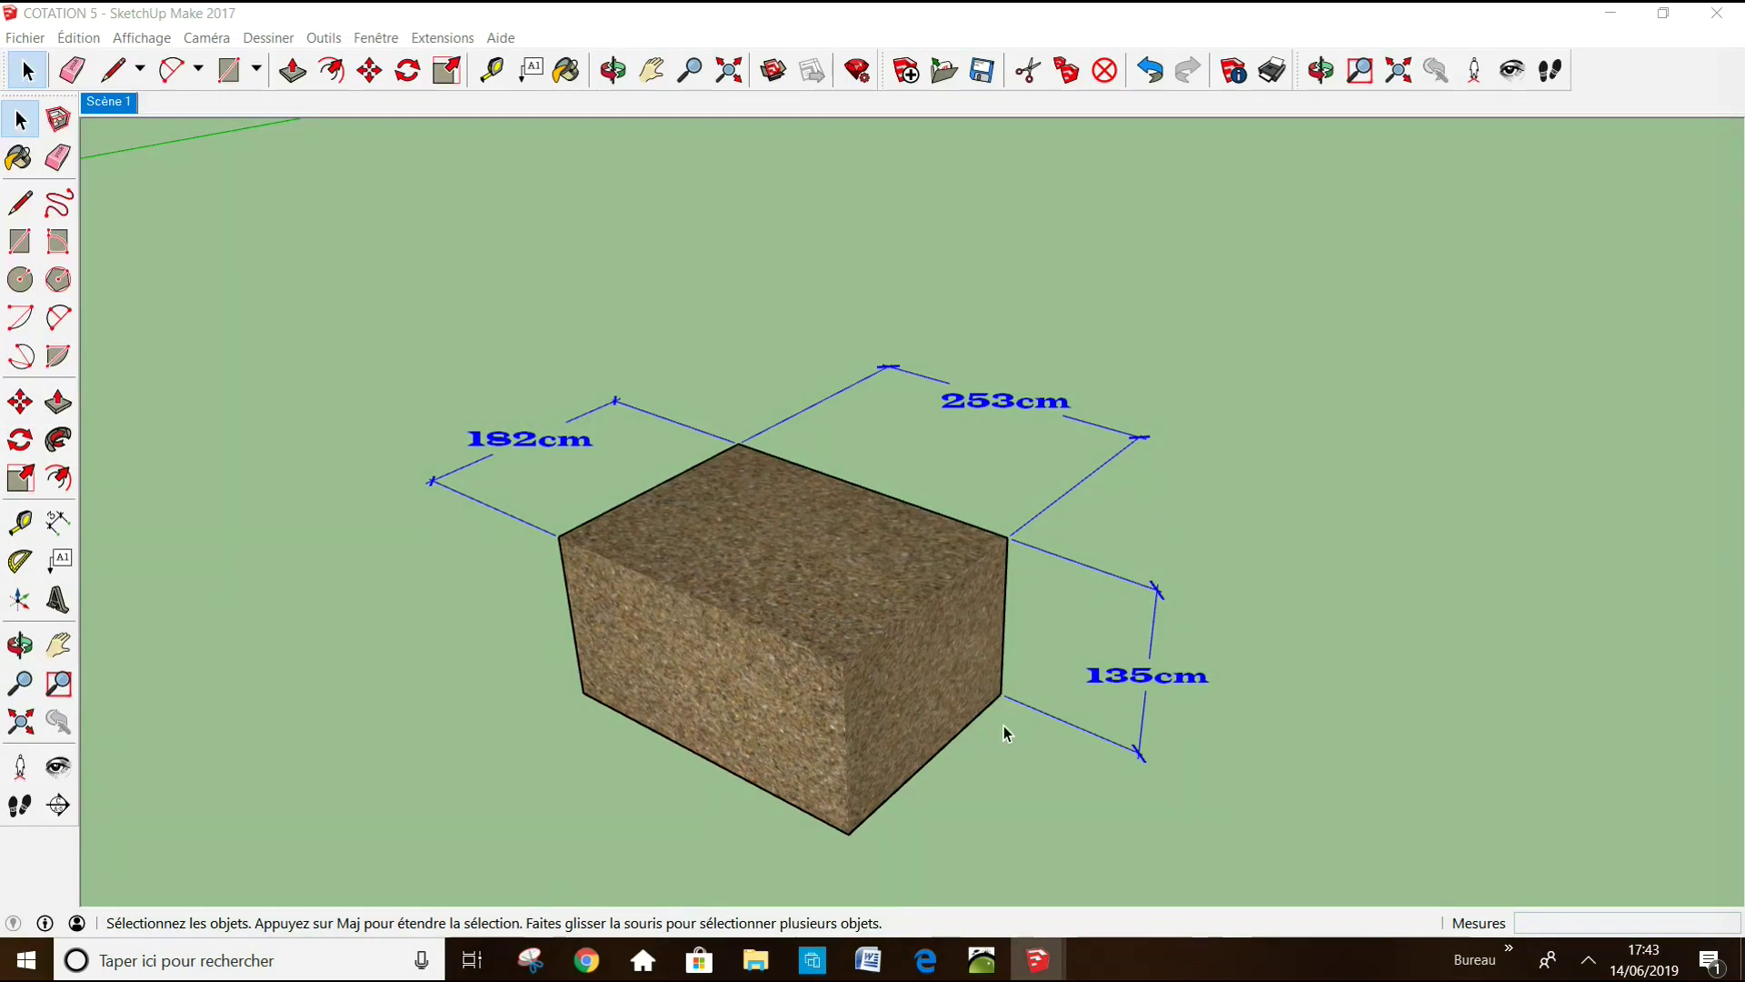
- Reduce the Wide Latin dimension text to 12 points on all dimensions, then close Model Info
left_click(373, 38)
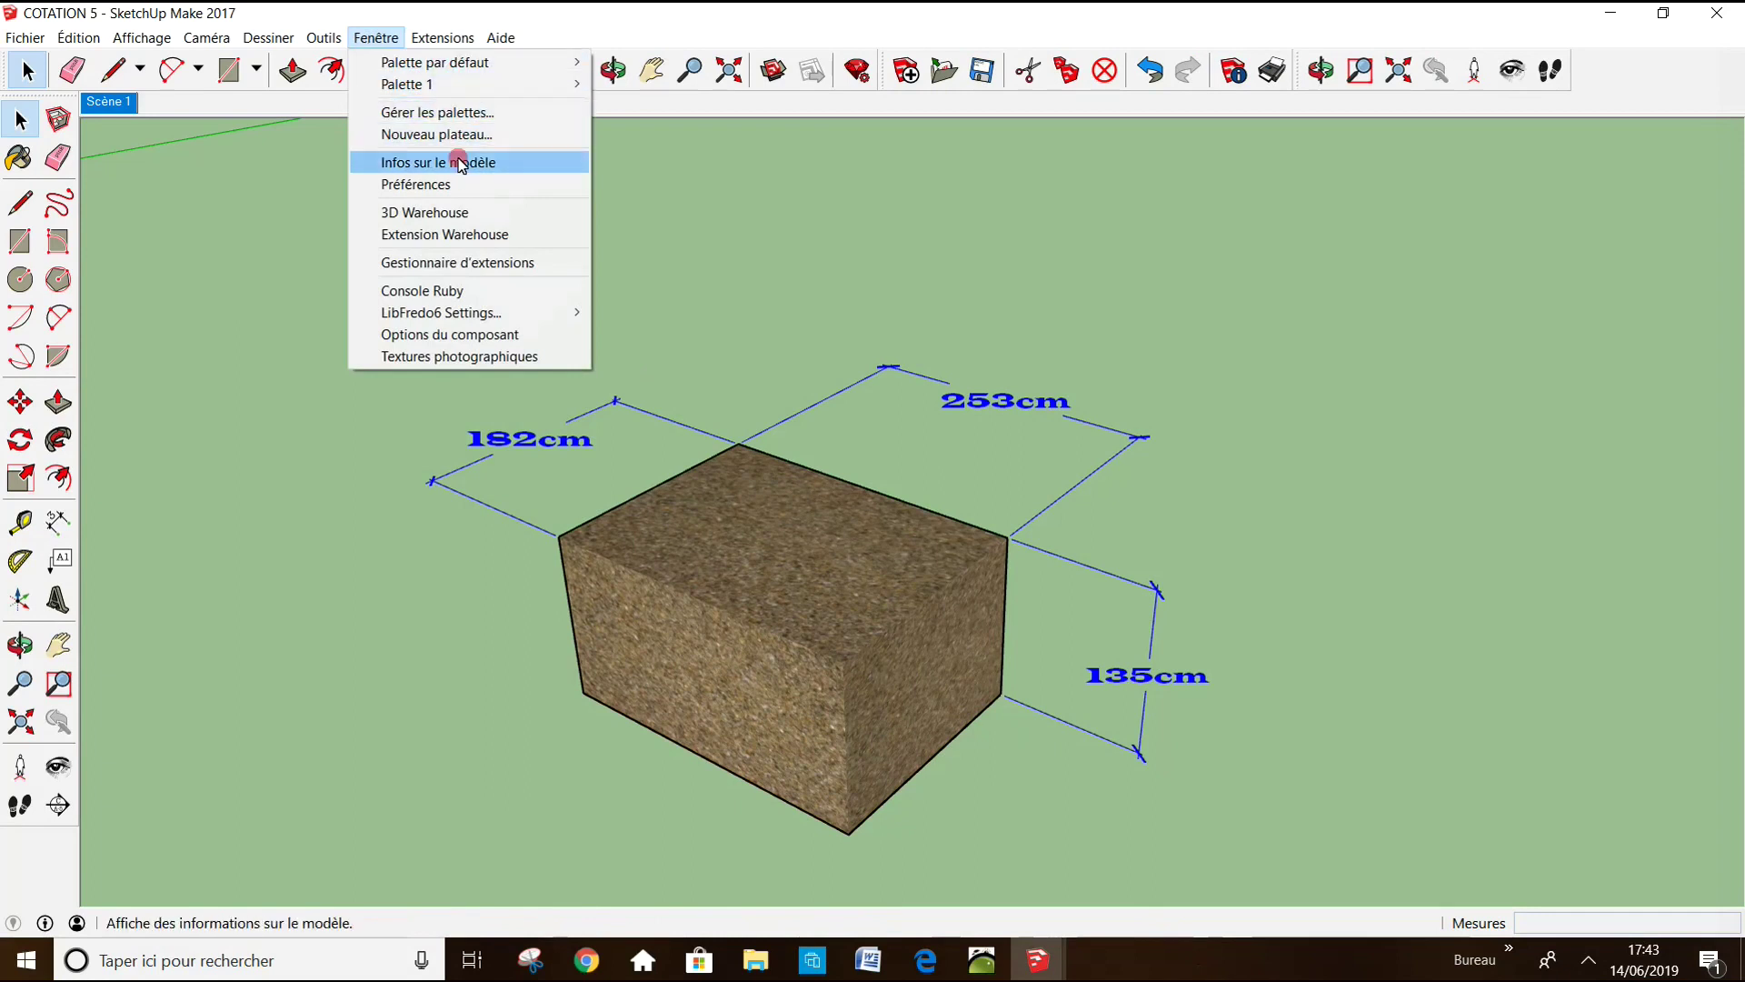
left_click(459, 166)
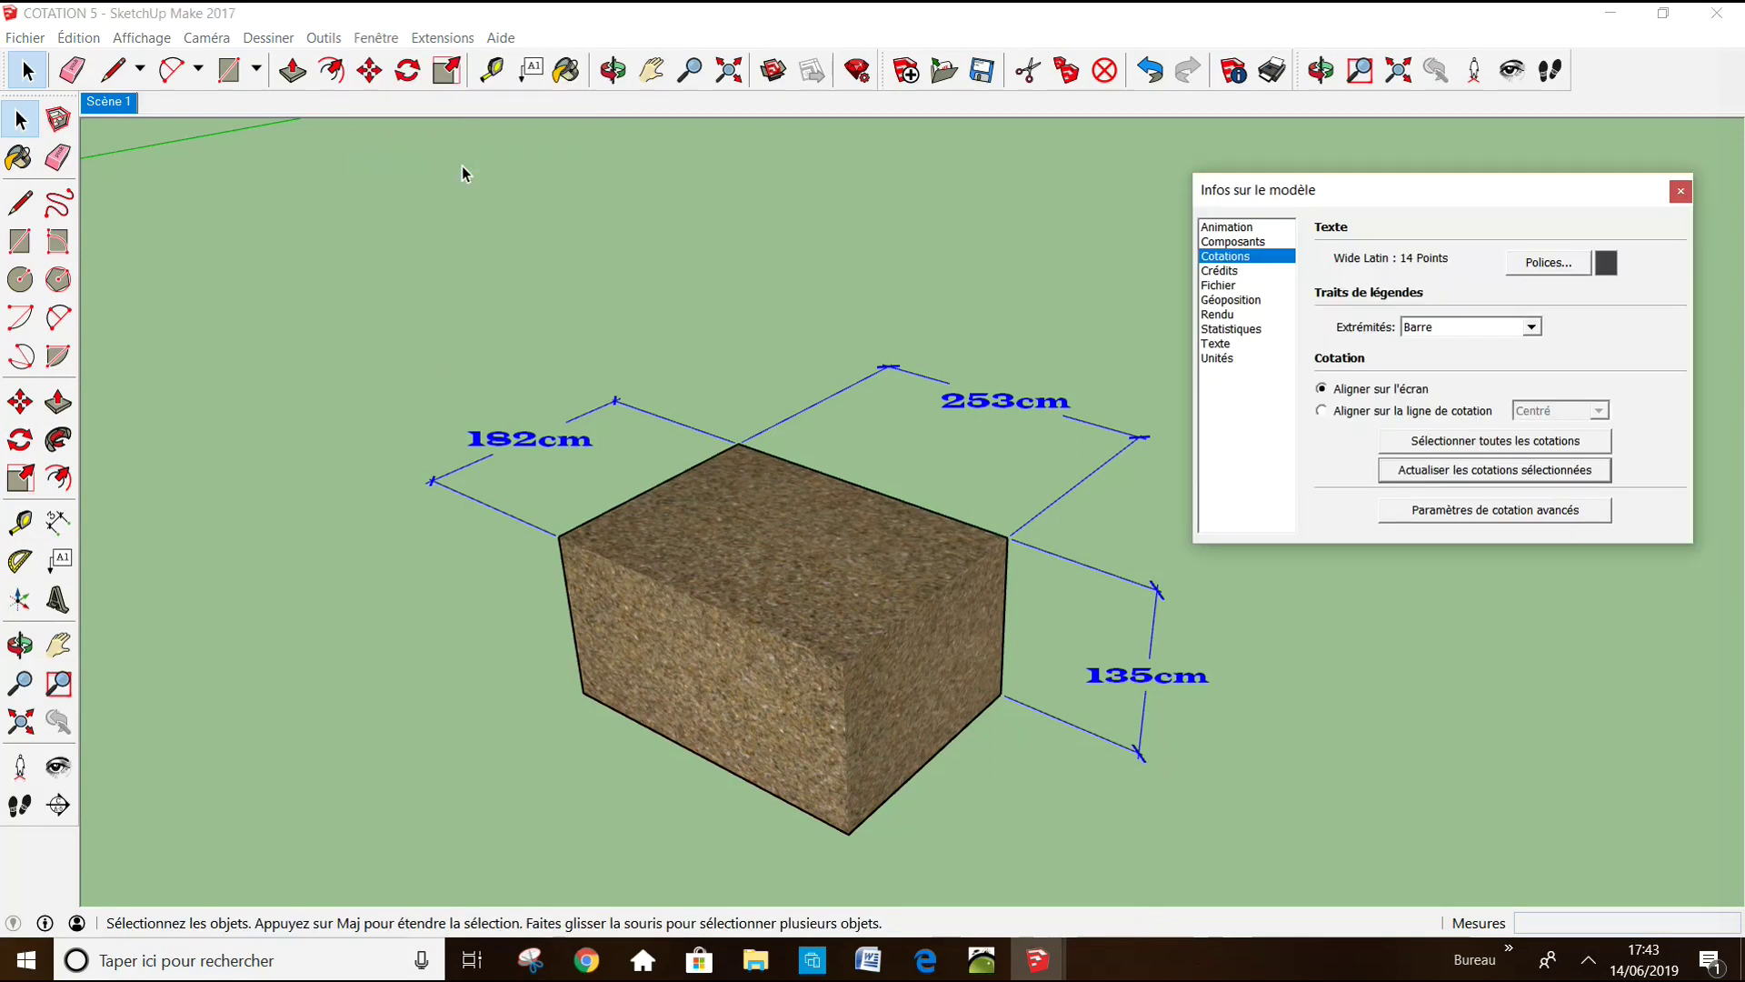
left_click(1570, 272)
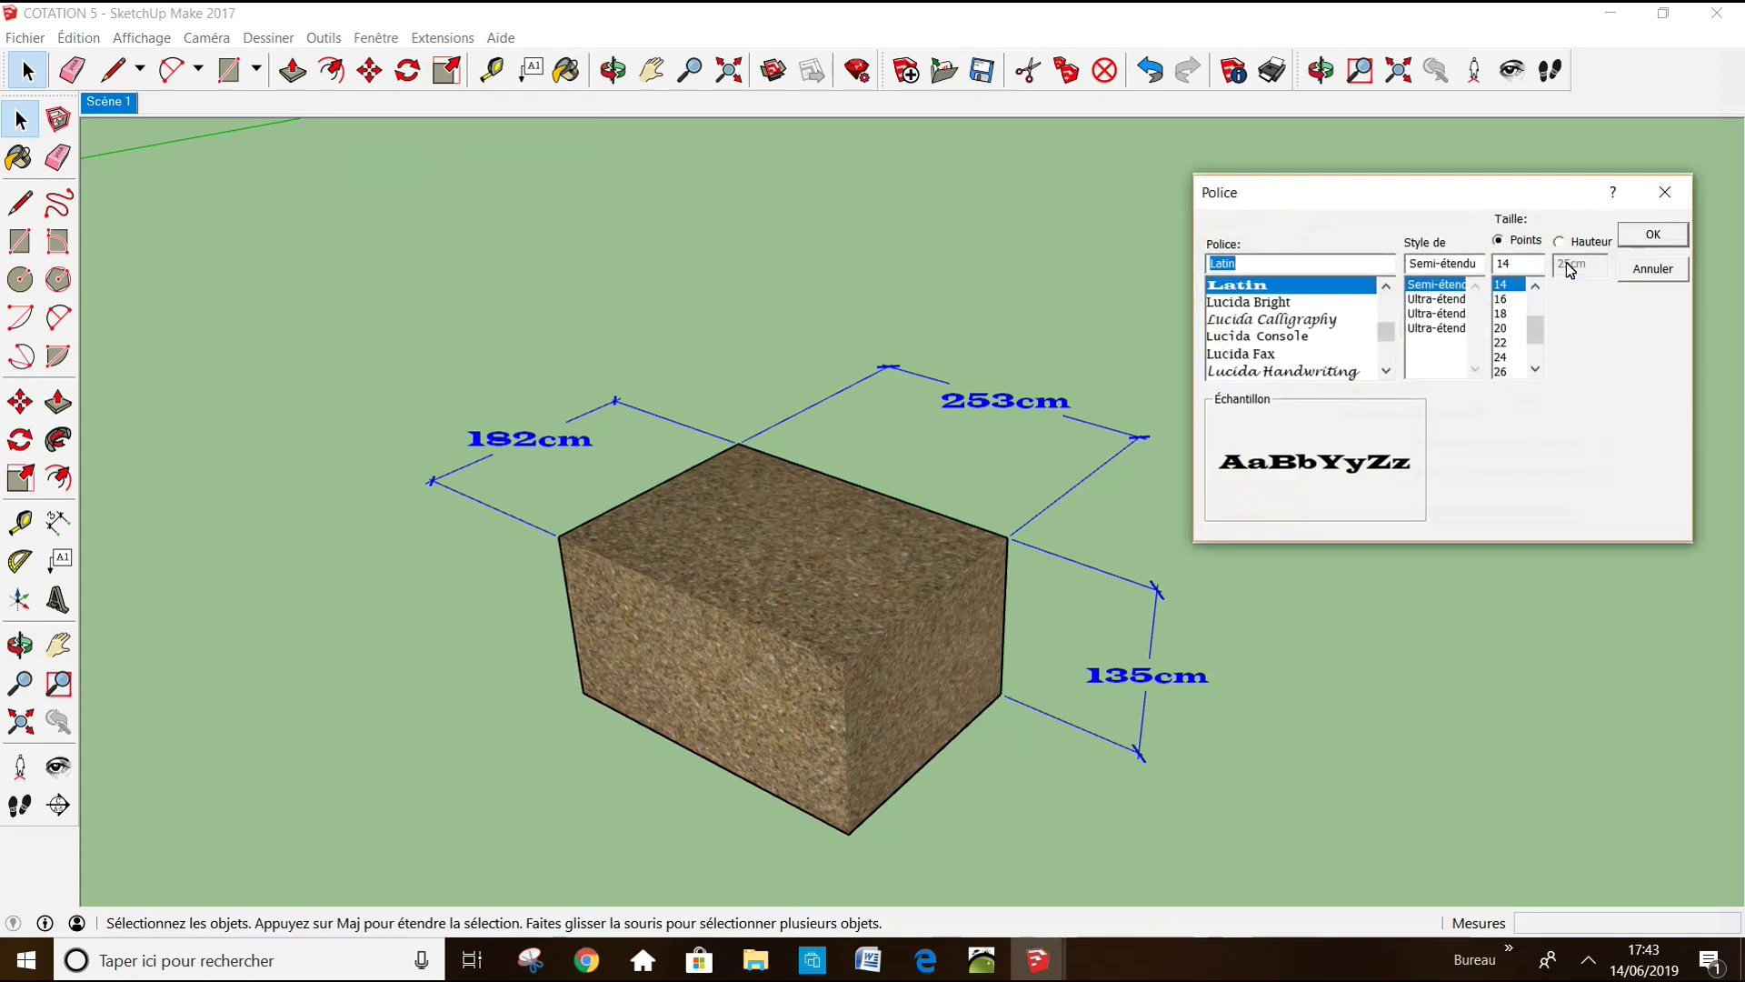
scroll(1536, 331, "up", 1)
left_click(1505, 315)
left_click(1645, 240)
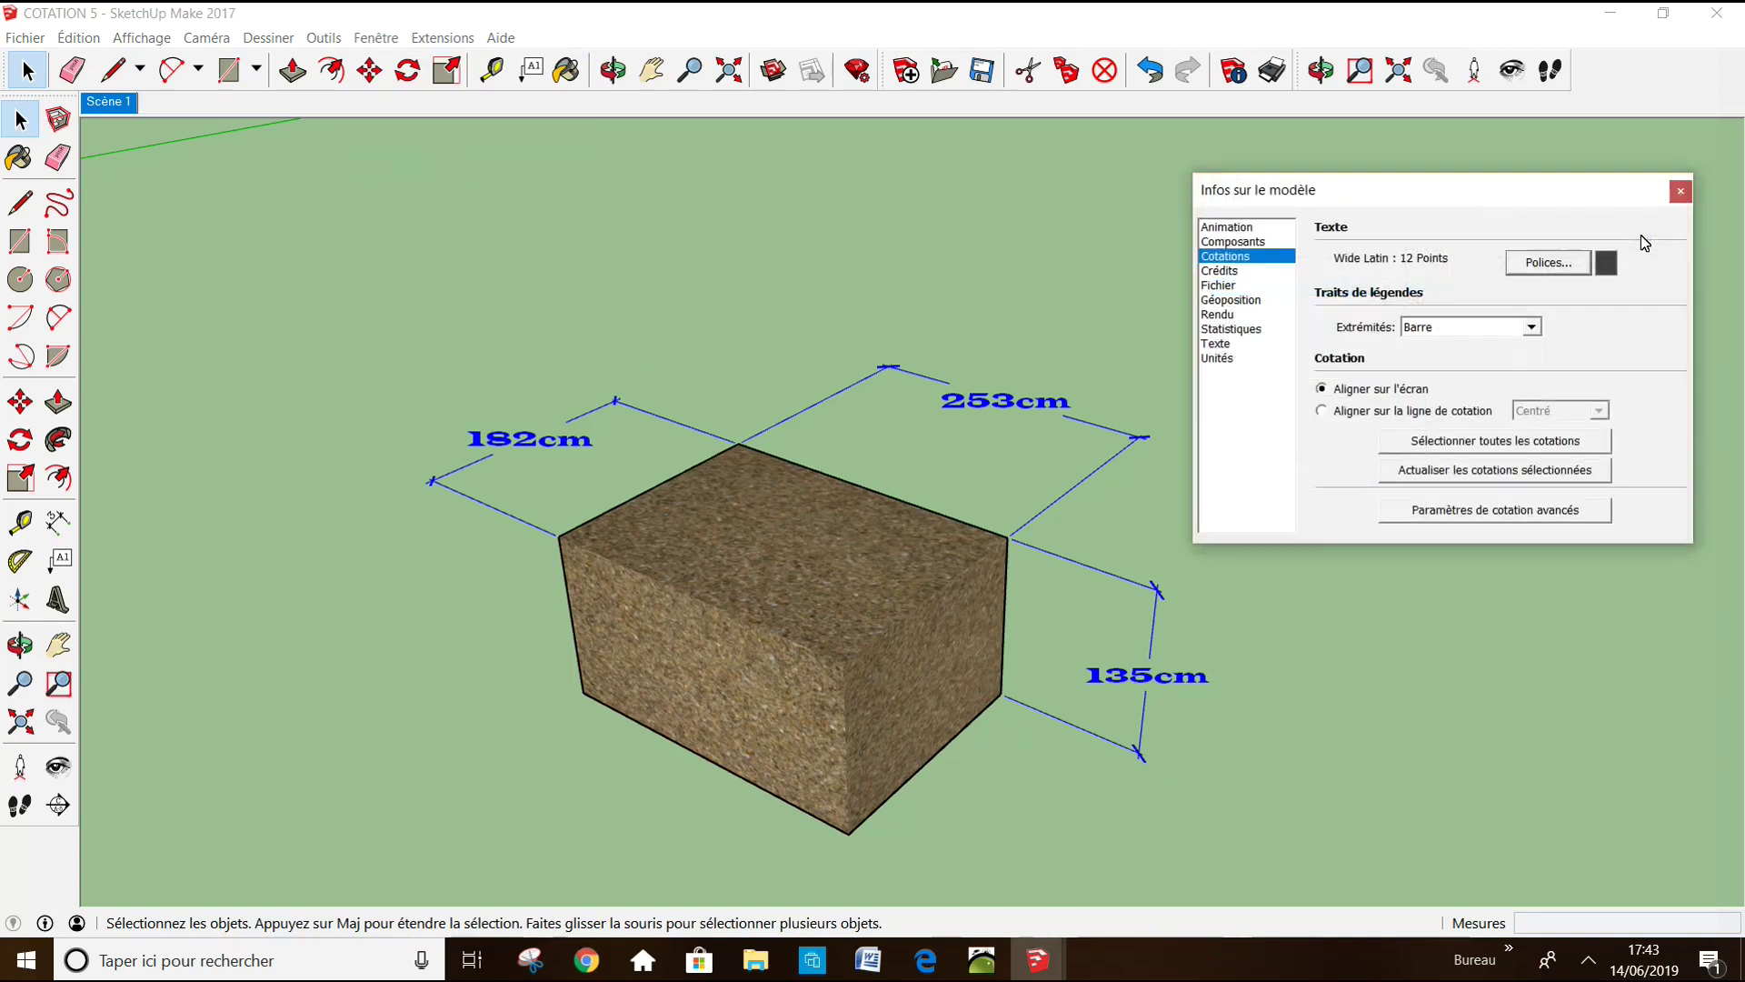
left_click(1493, 451)
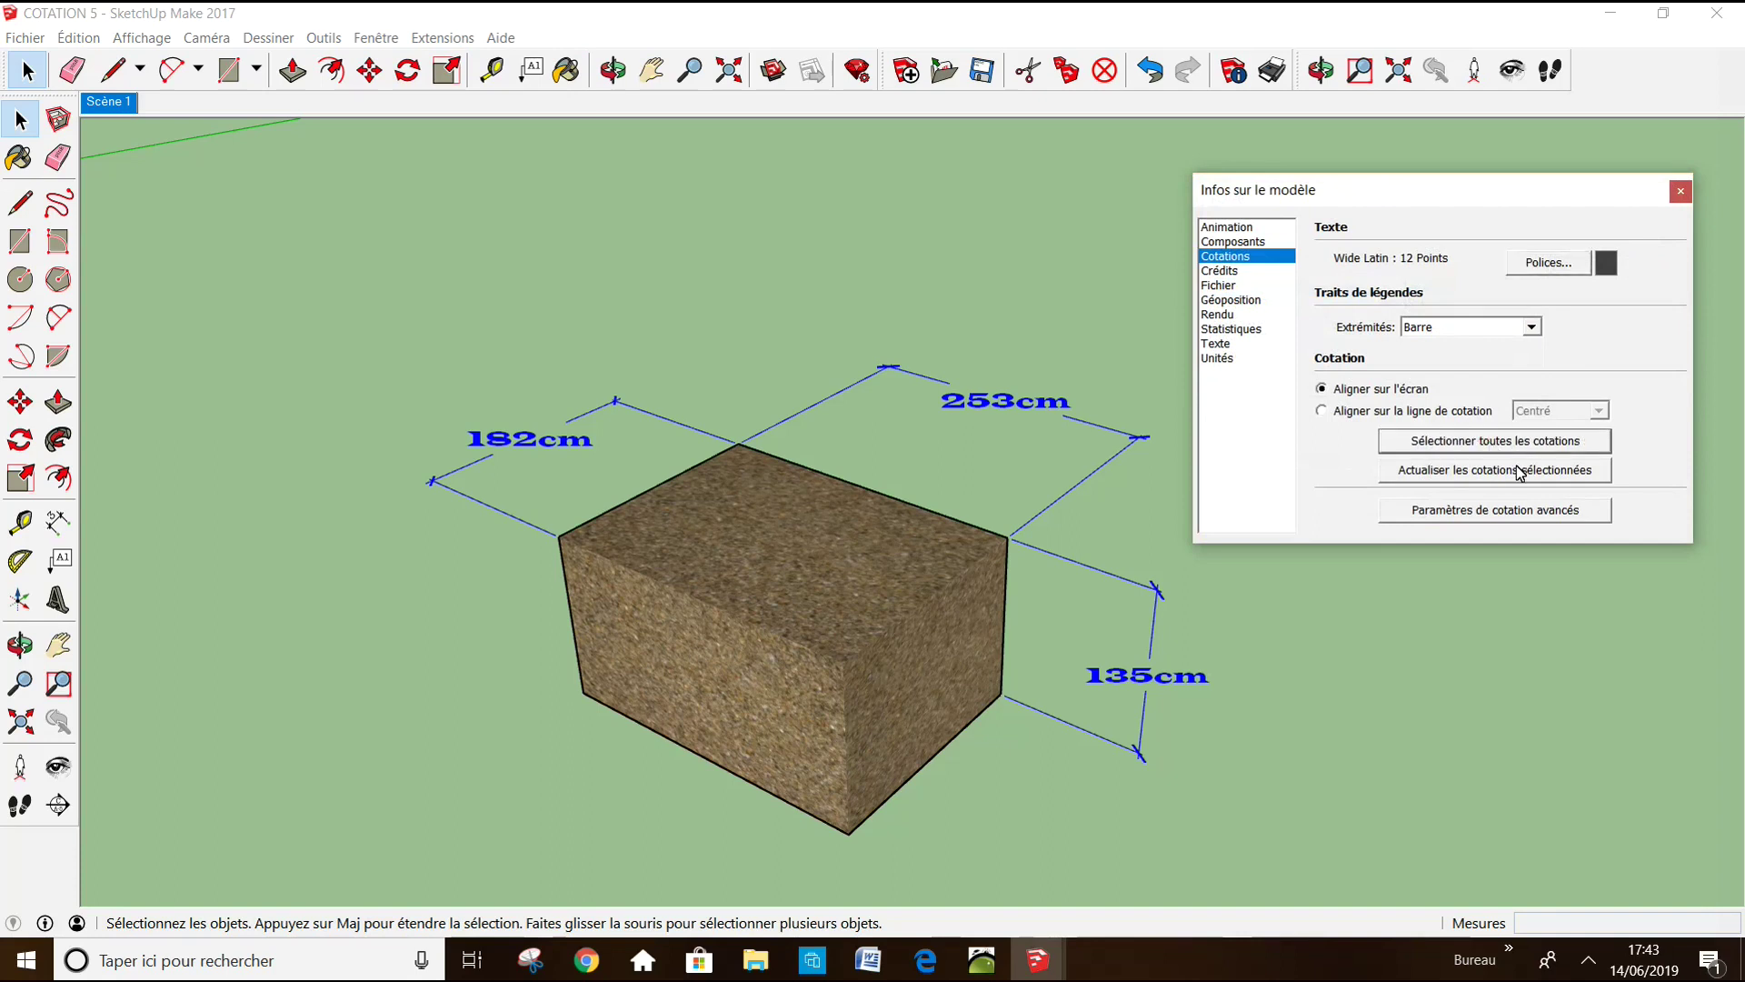
left_click(1517, 469)
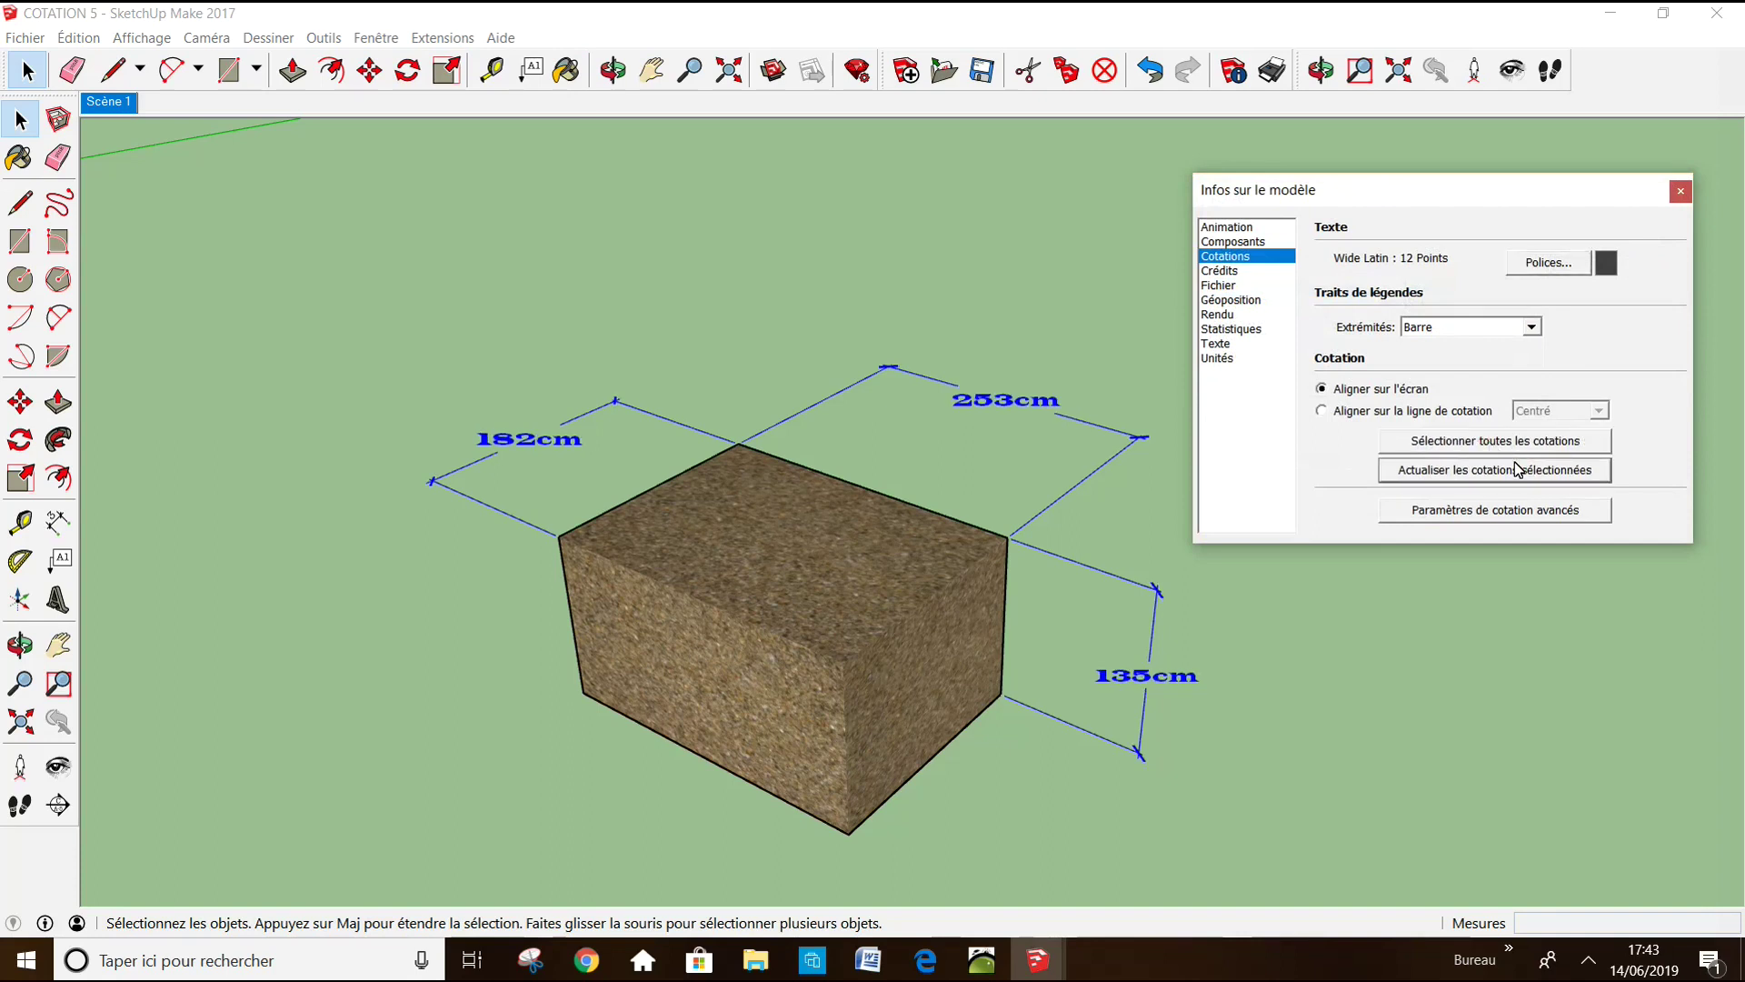
left_click(1681, 191)
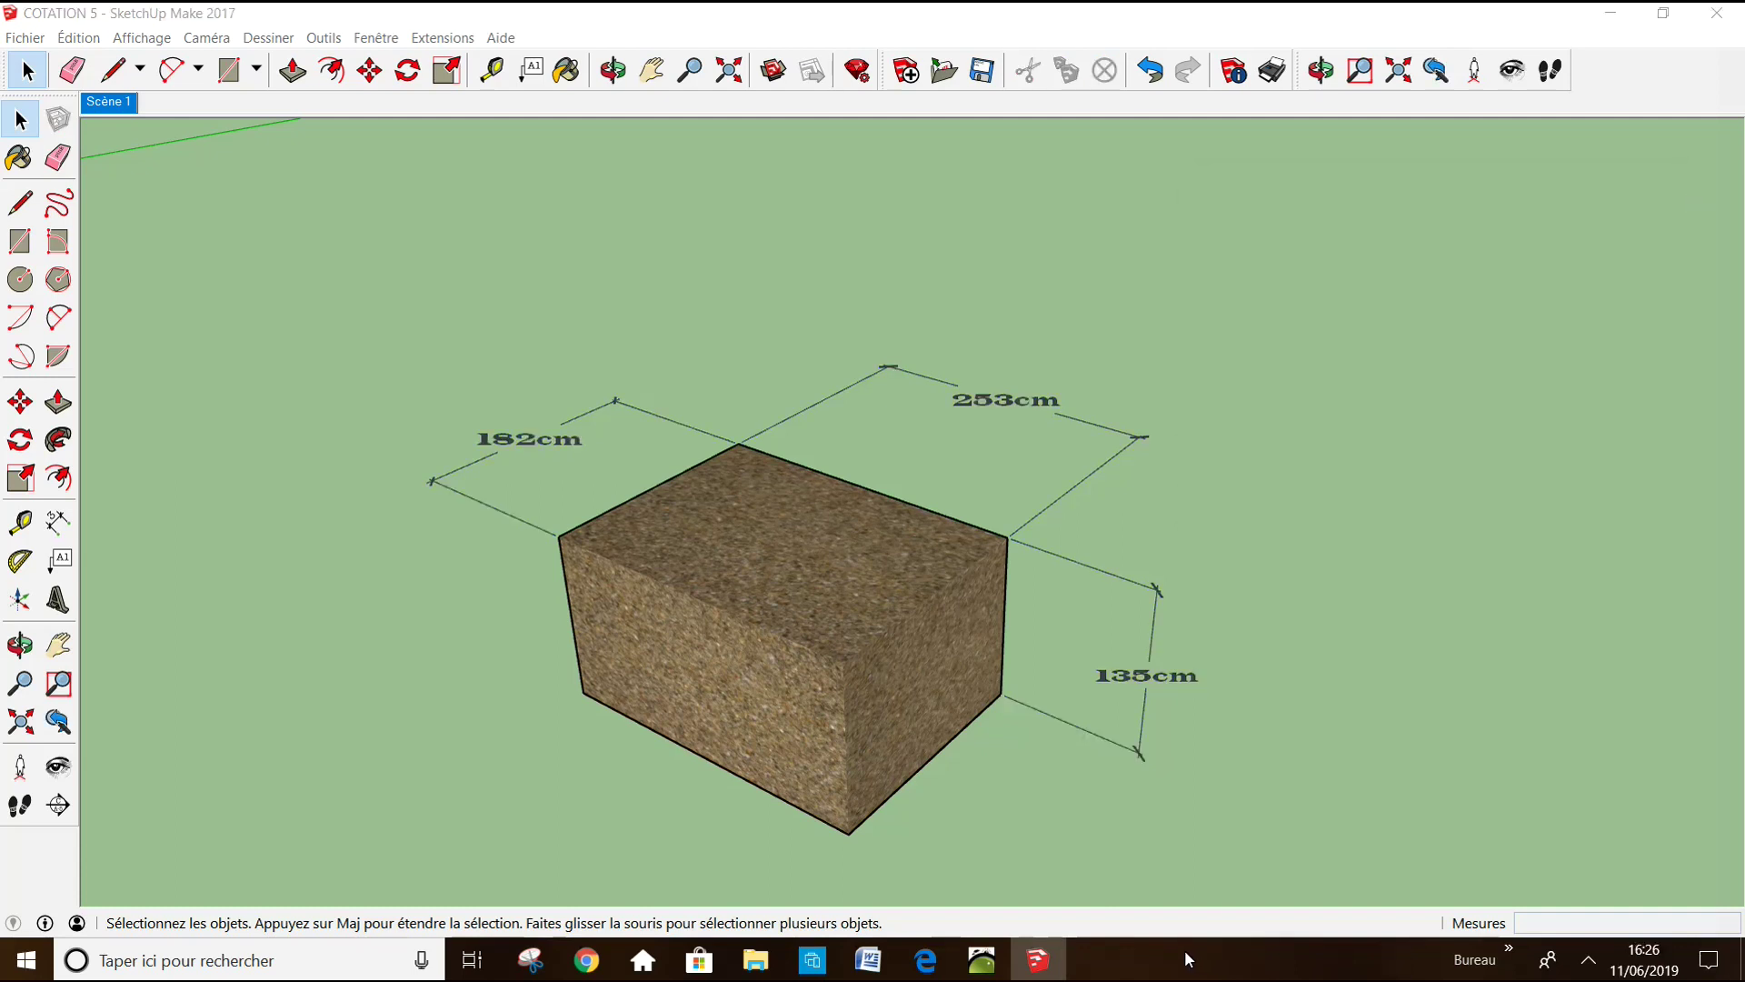
left_click(22, 646)
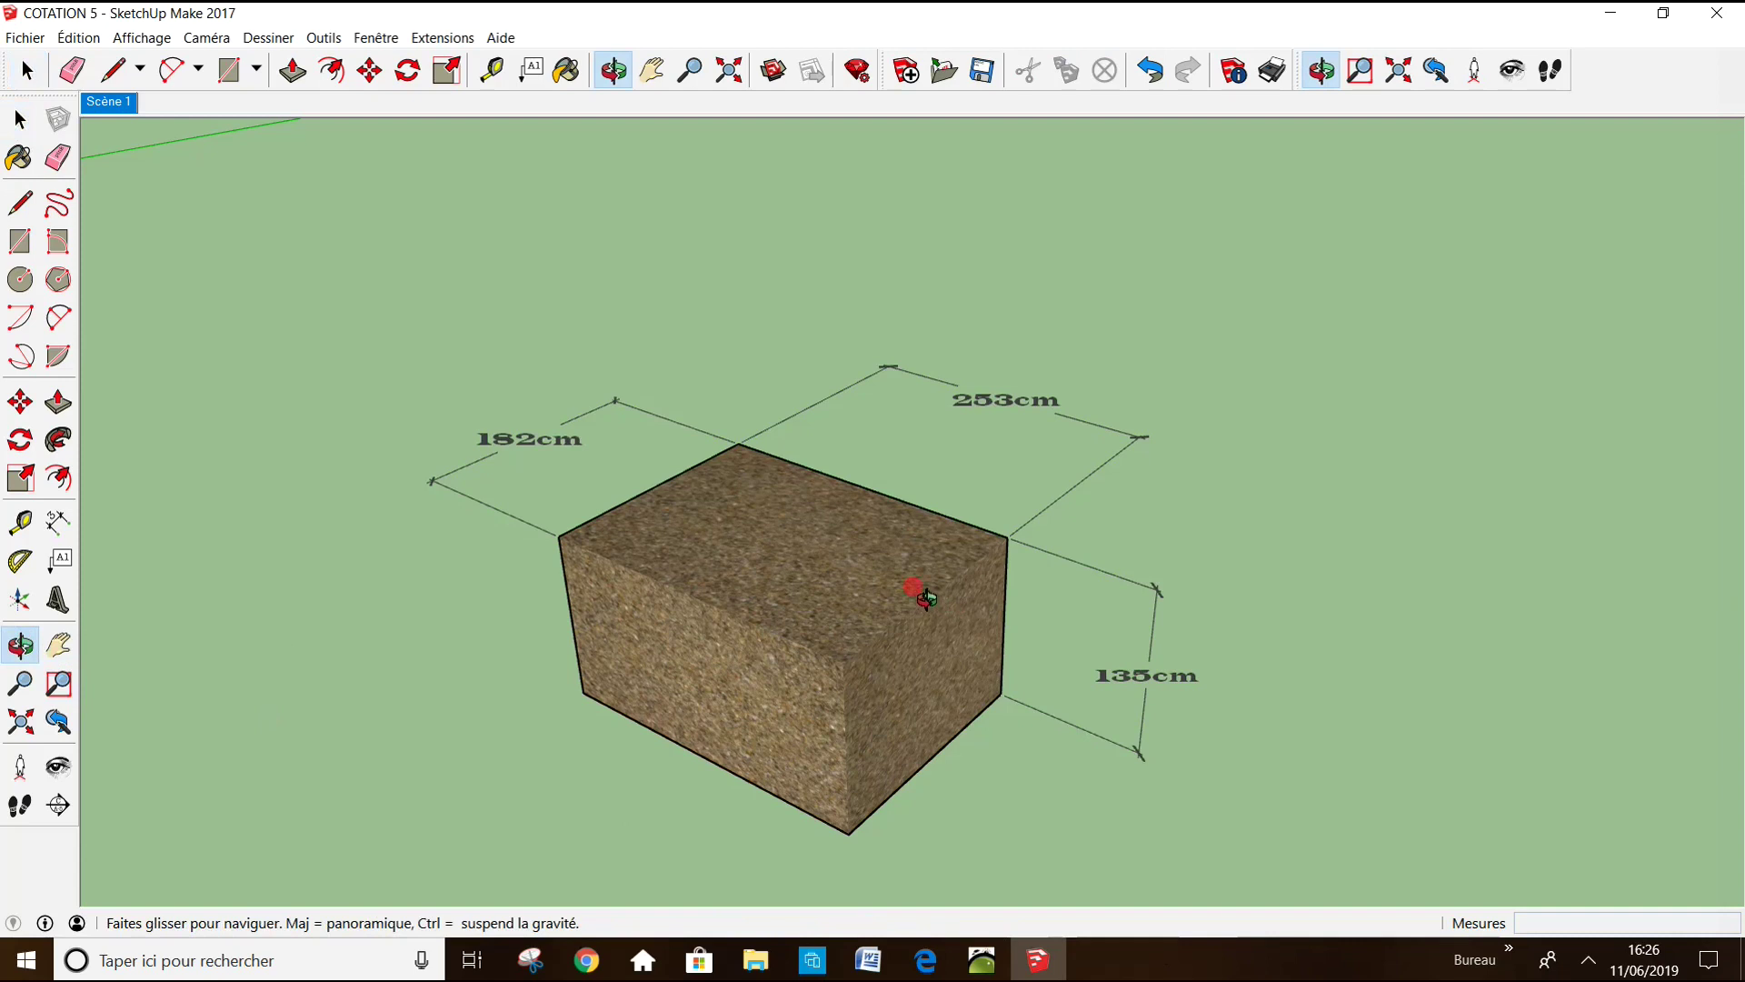
mouse_move(927, 597)
left_mouse_down()
mouse_move(691, 648)
mouse_move(1101, 625)
mouse_move(1454, 740)
mouse_move(1617, 608)
mouse_move(1546, 806)
left_mouse_up()
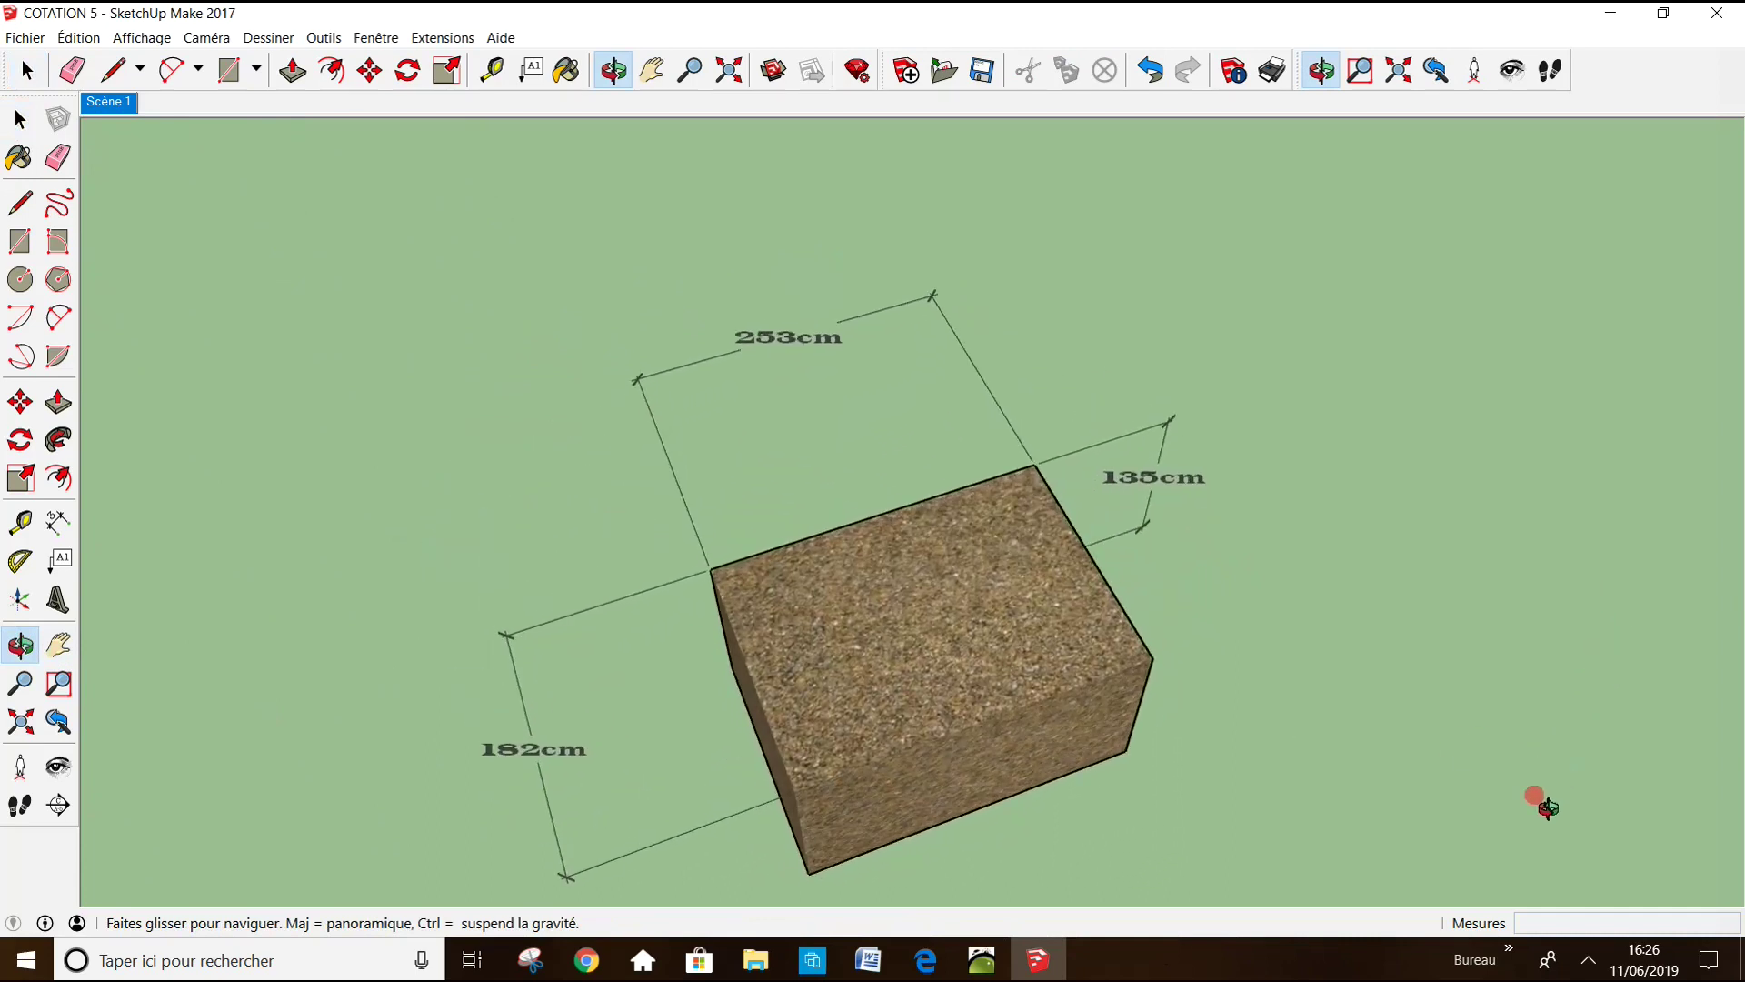
left_click(111, 102)
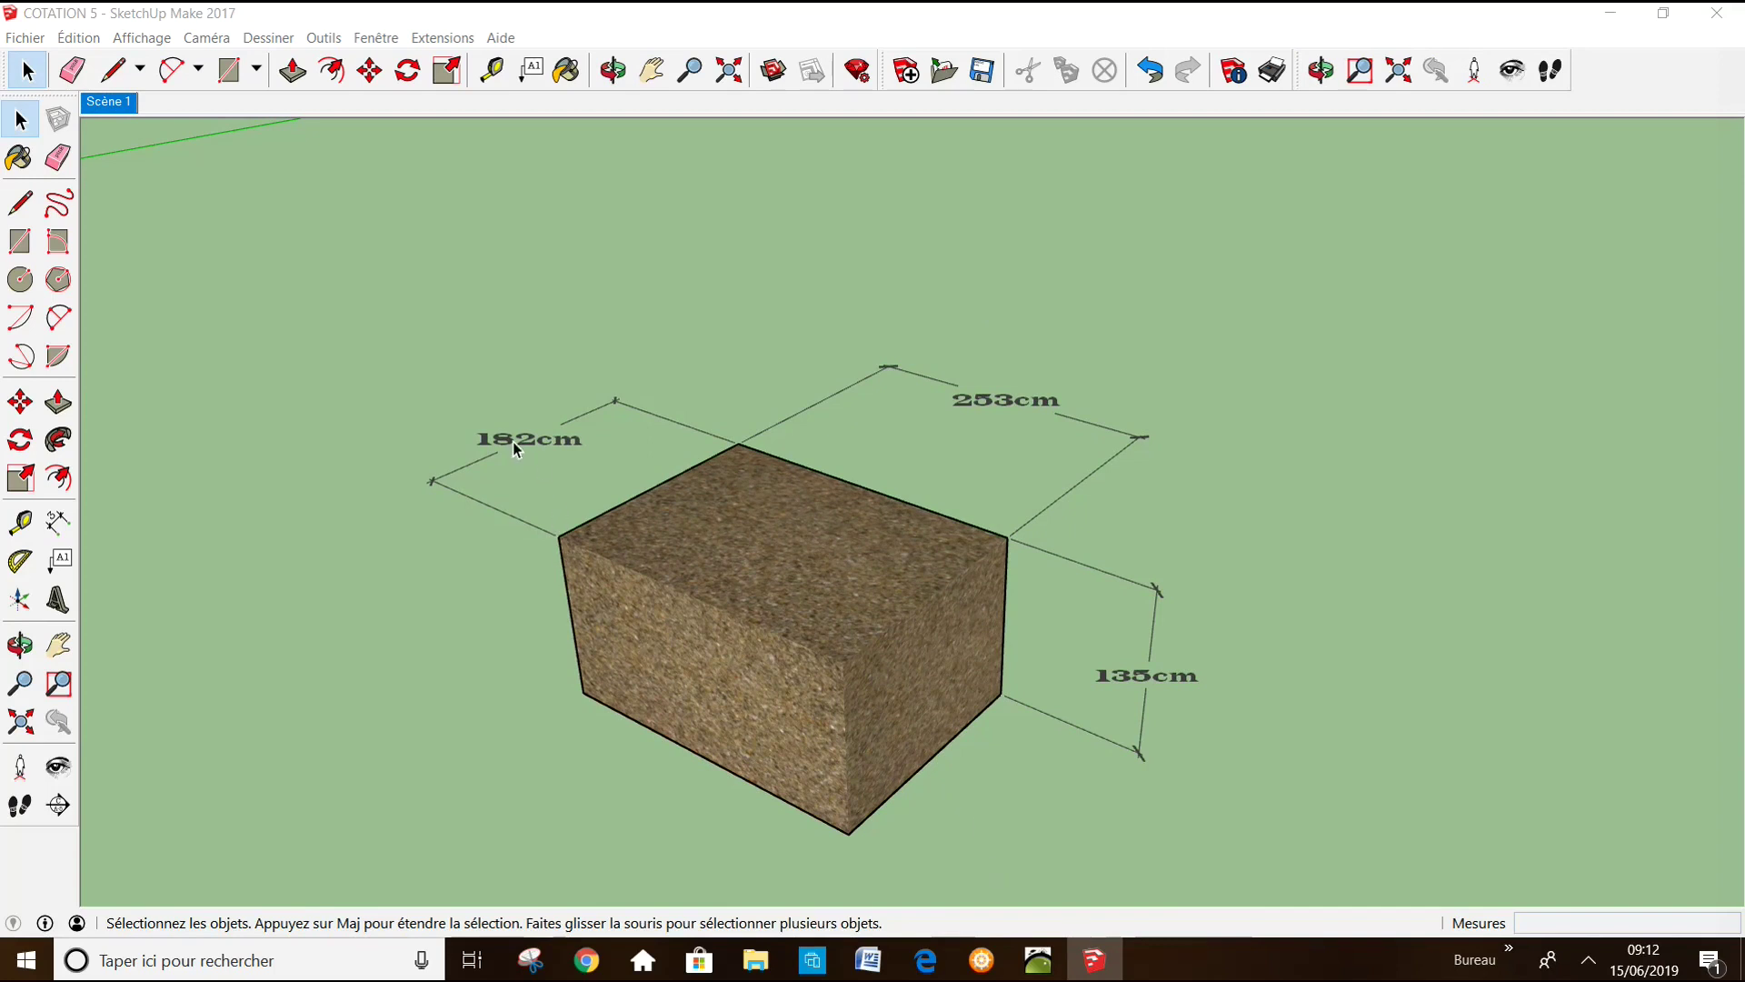
left_click(514, 443)
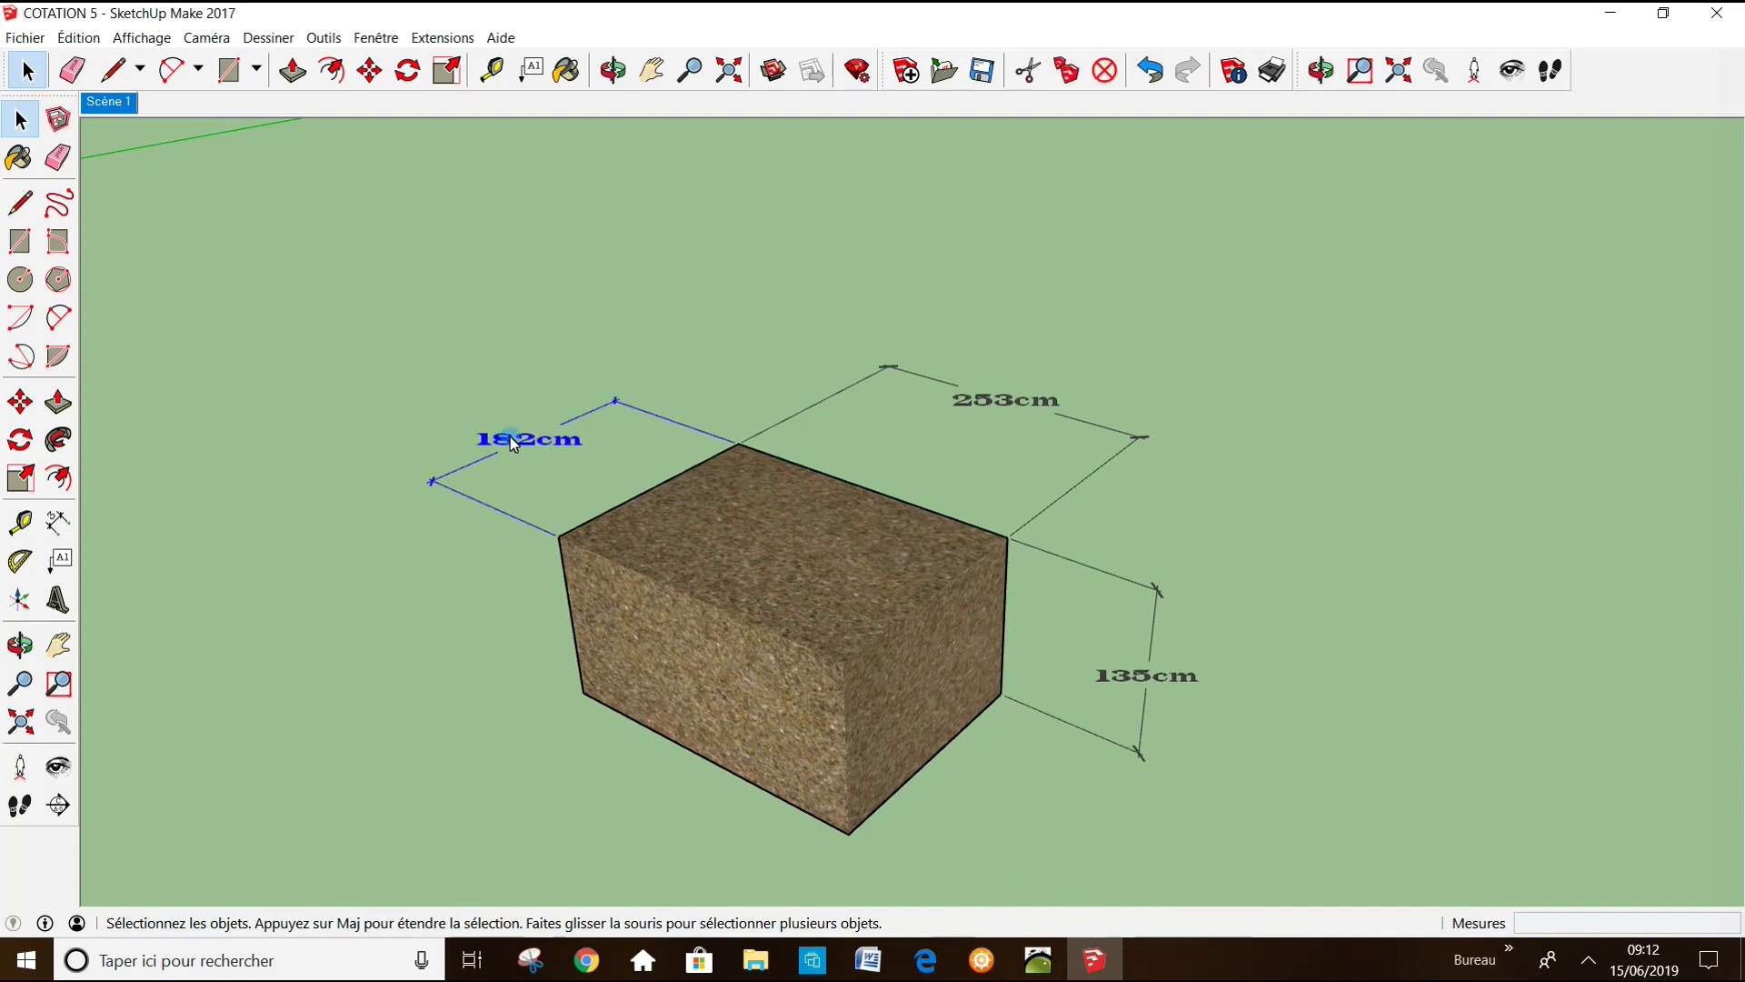
- Place the 182cm label outside the start, then outside the end, then centred
right_click(510, 438)
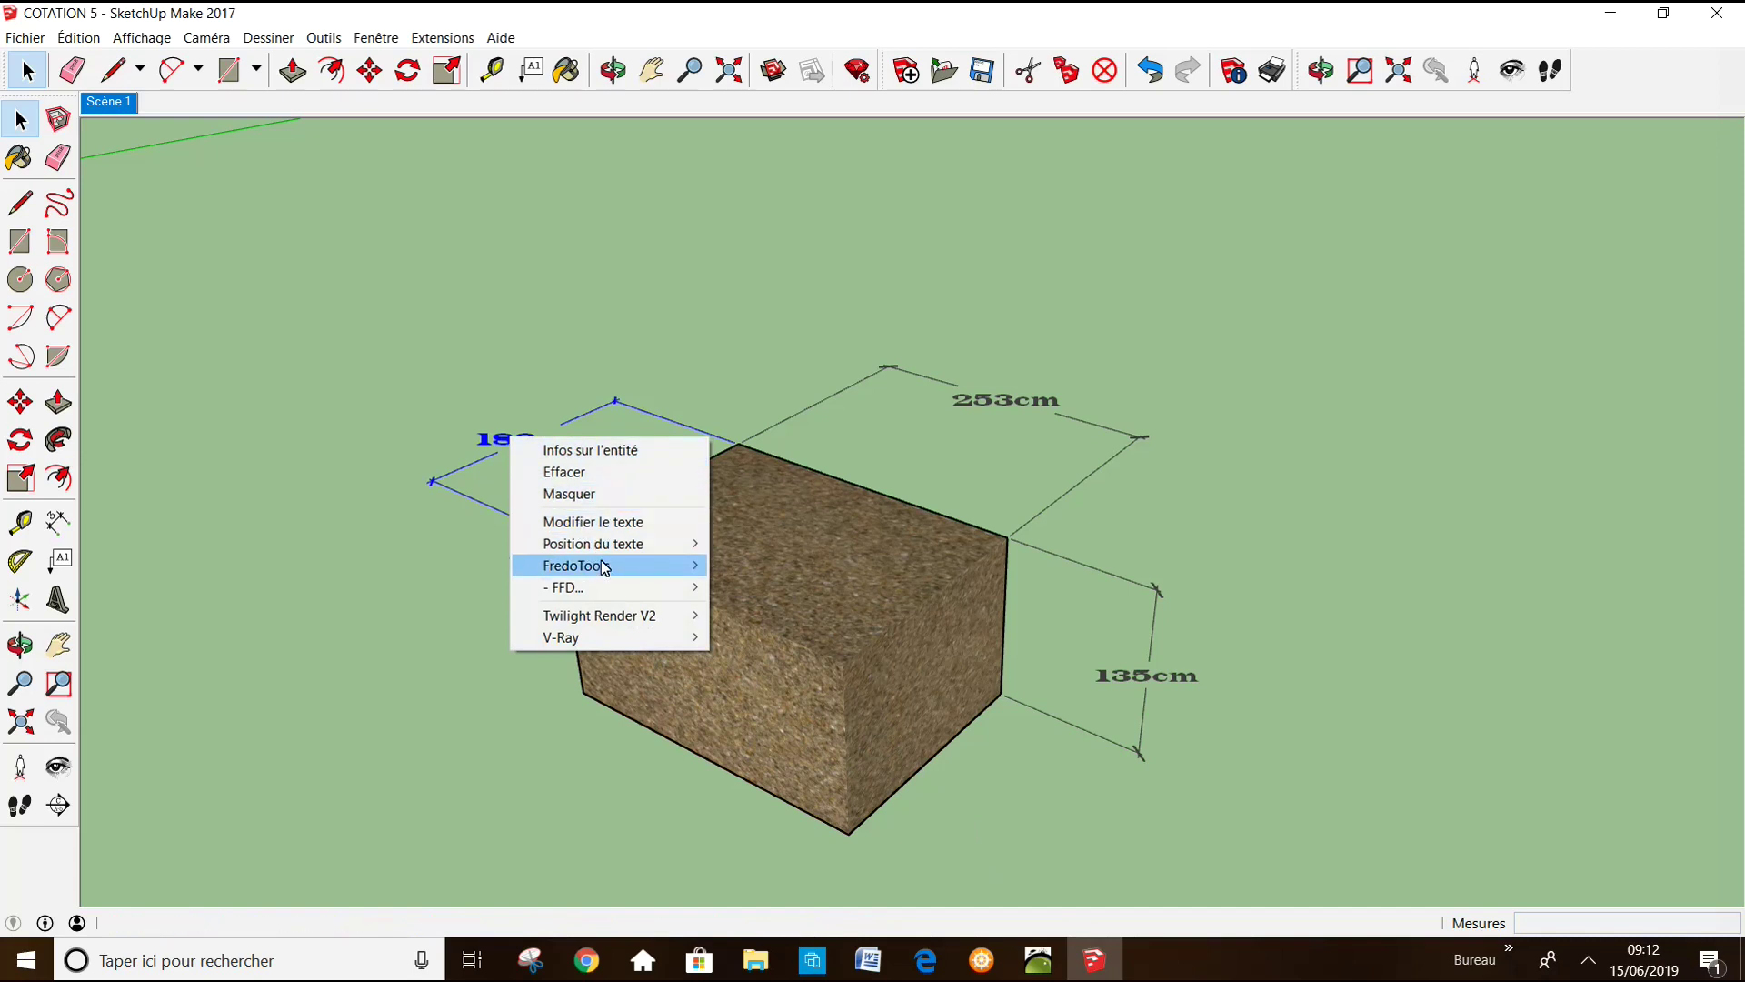
mouse_move(593, 543)
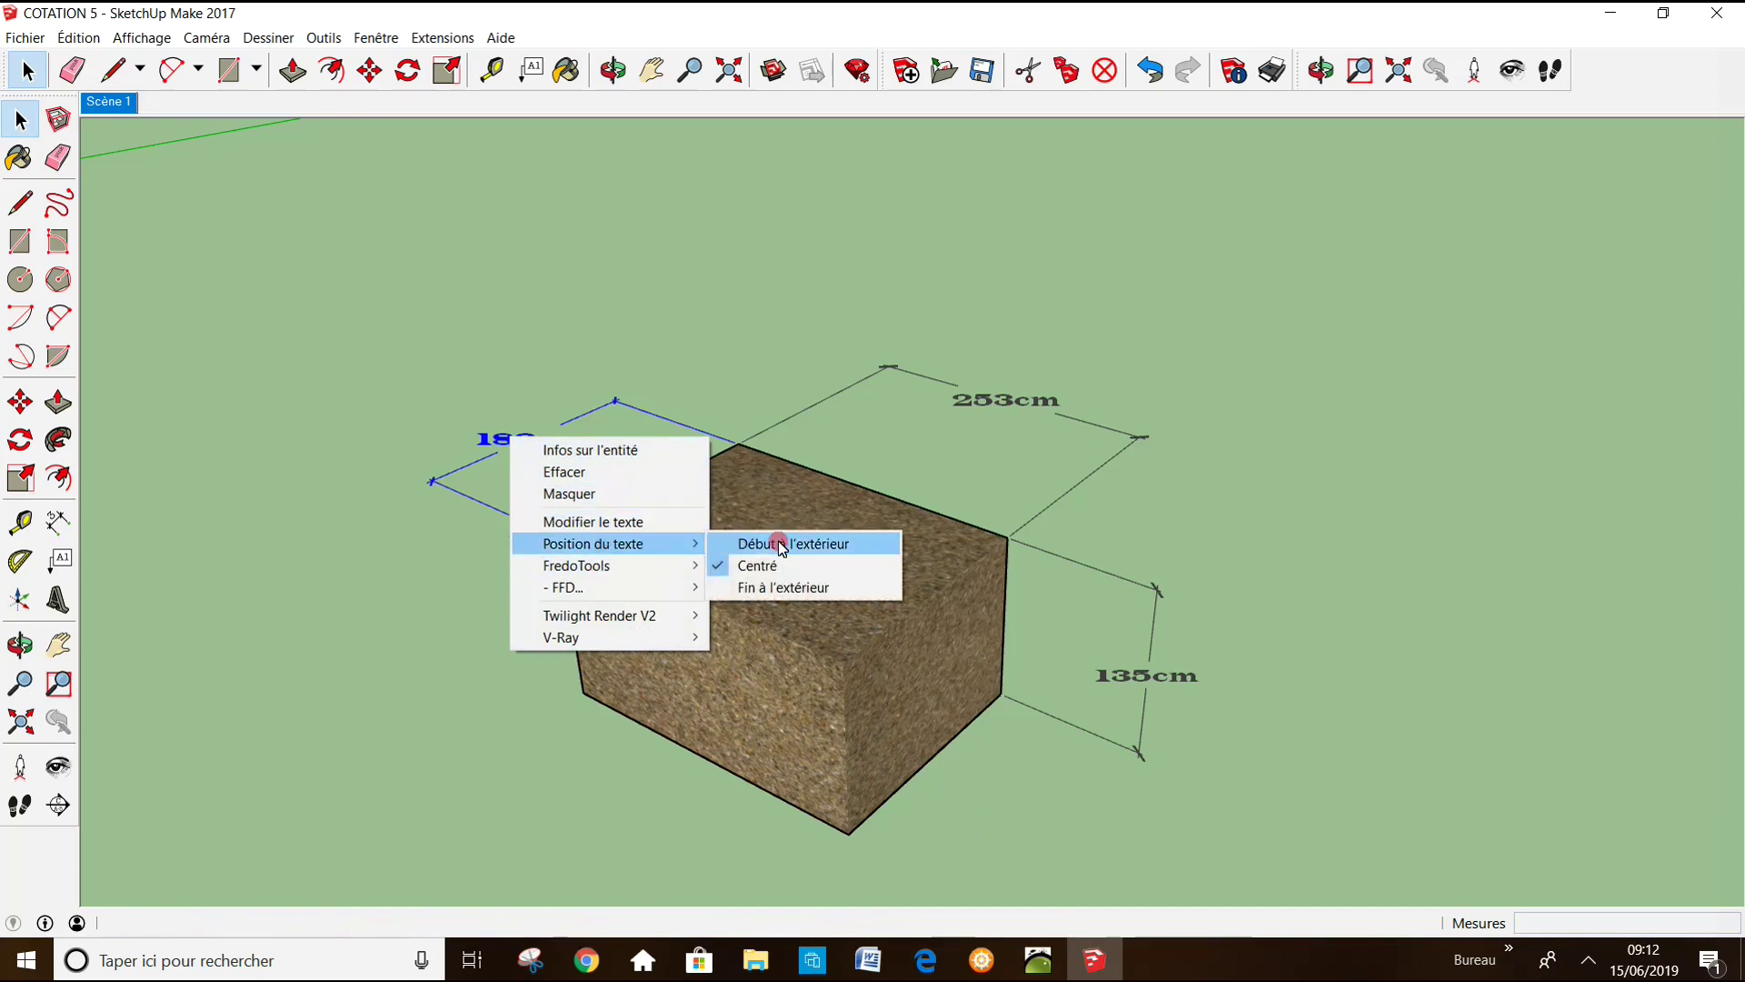
left_click(780, 546)
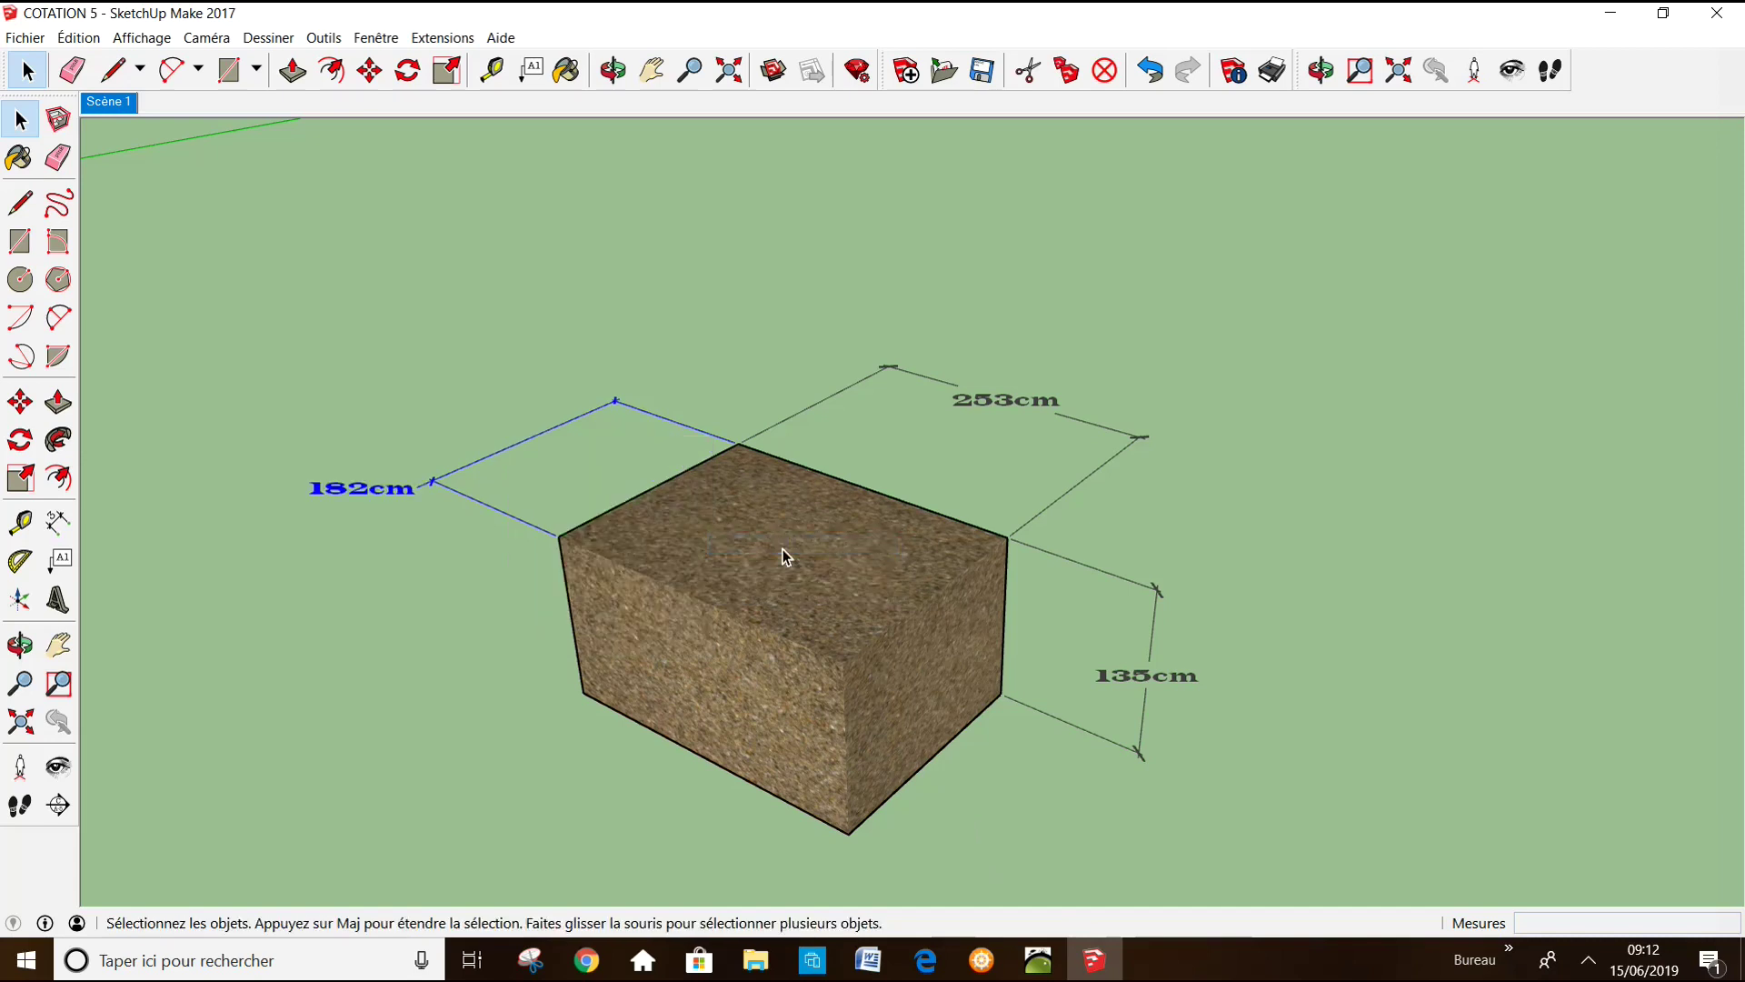
right_click(361, 499)
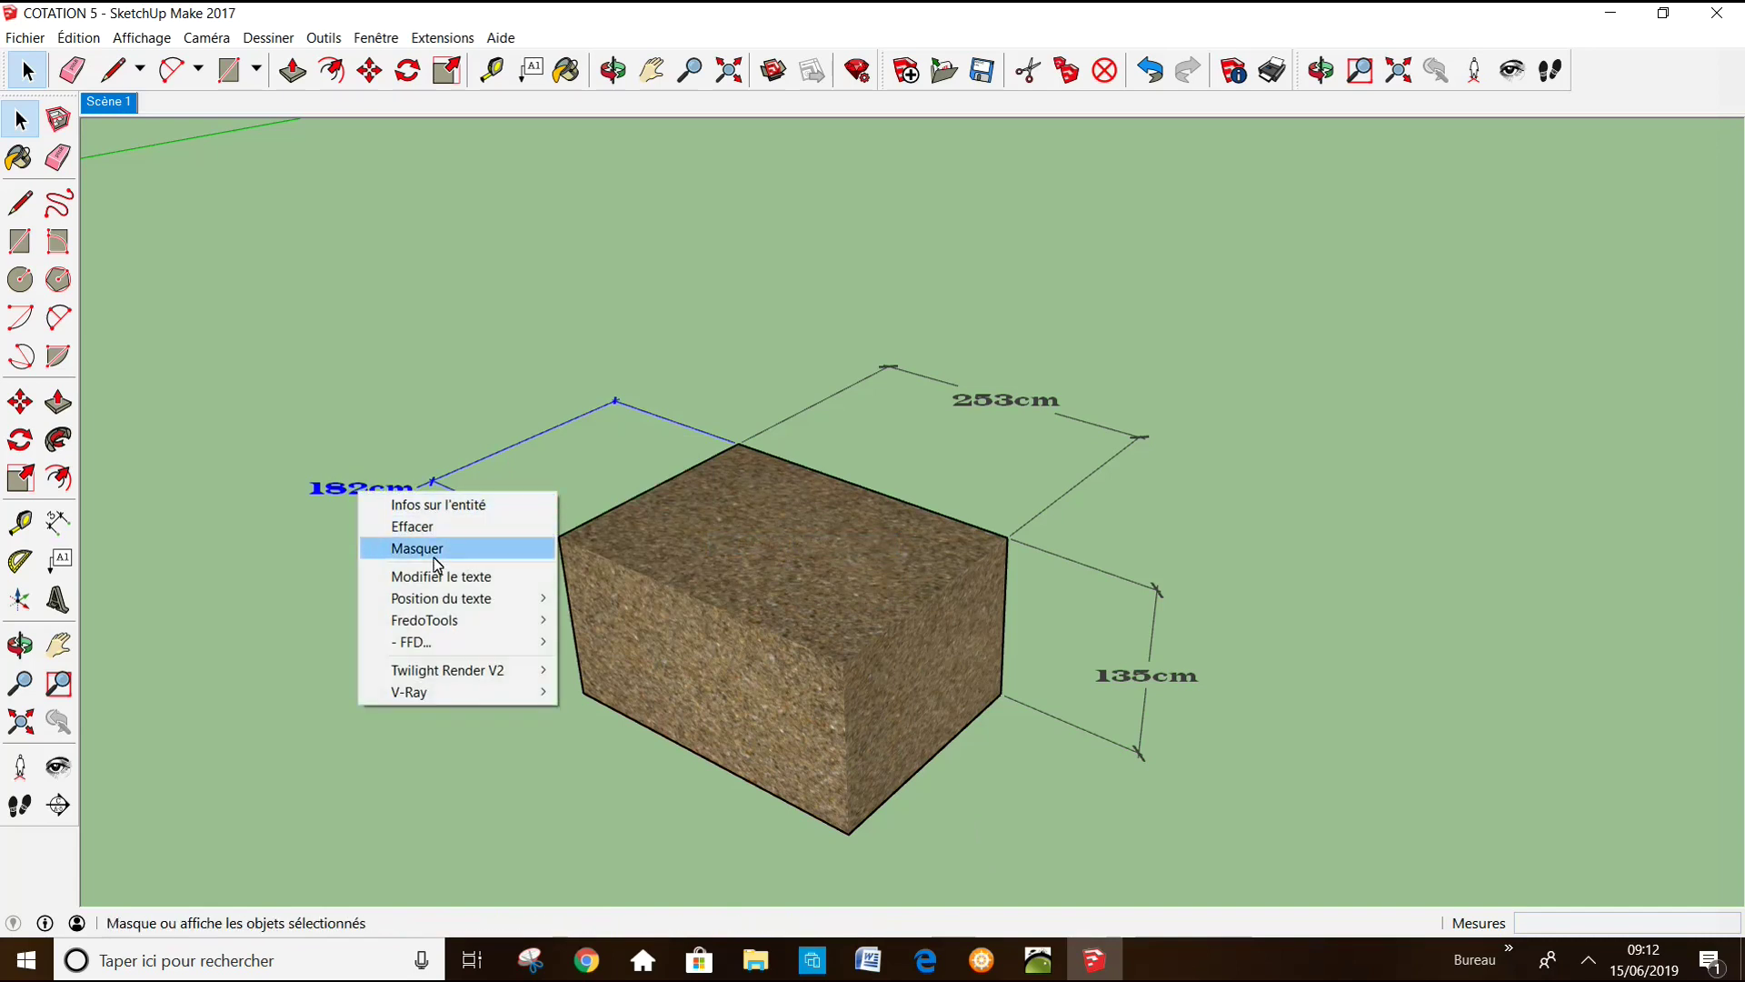
mouse_move(440, 597)
left_click(638, 646)
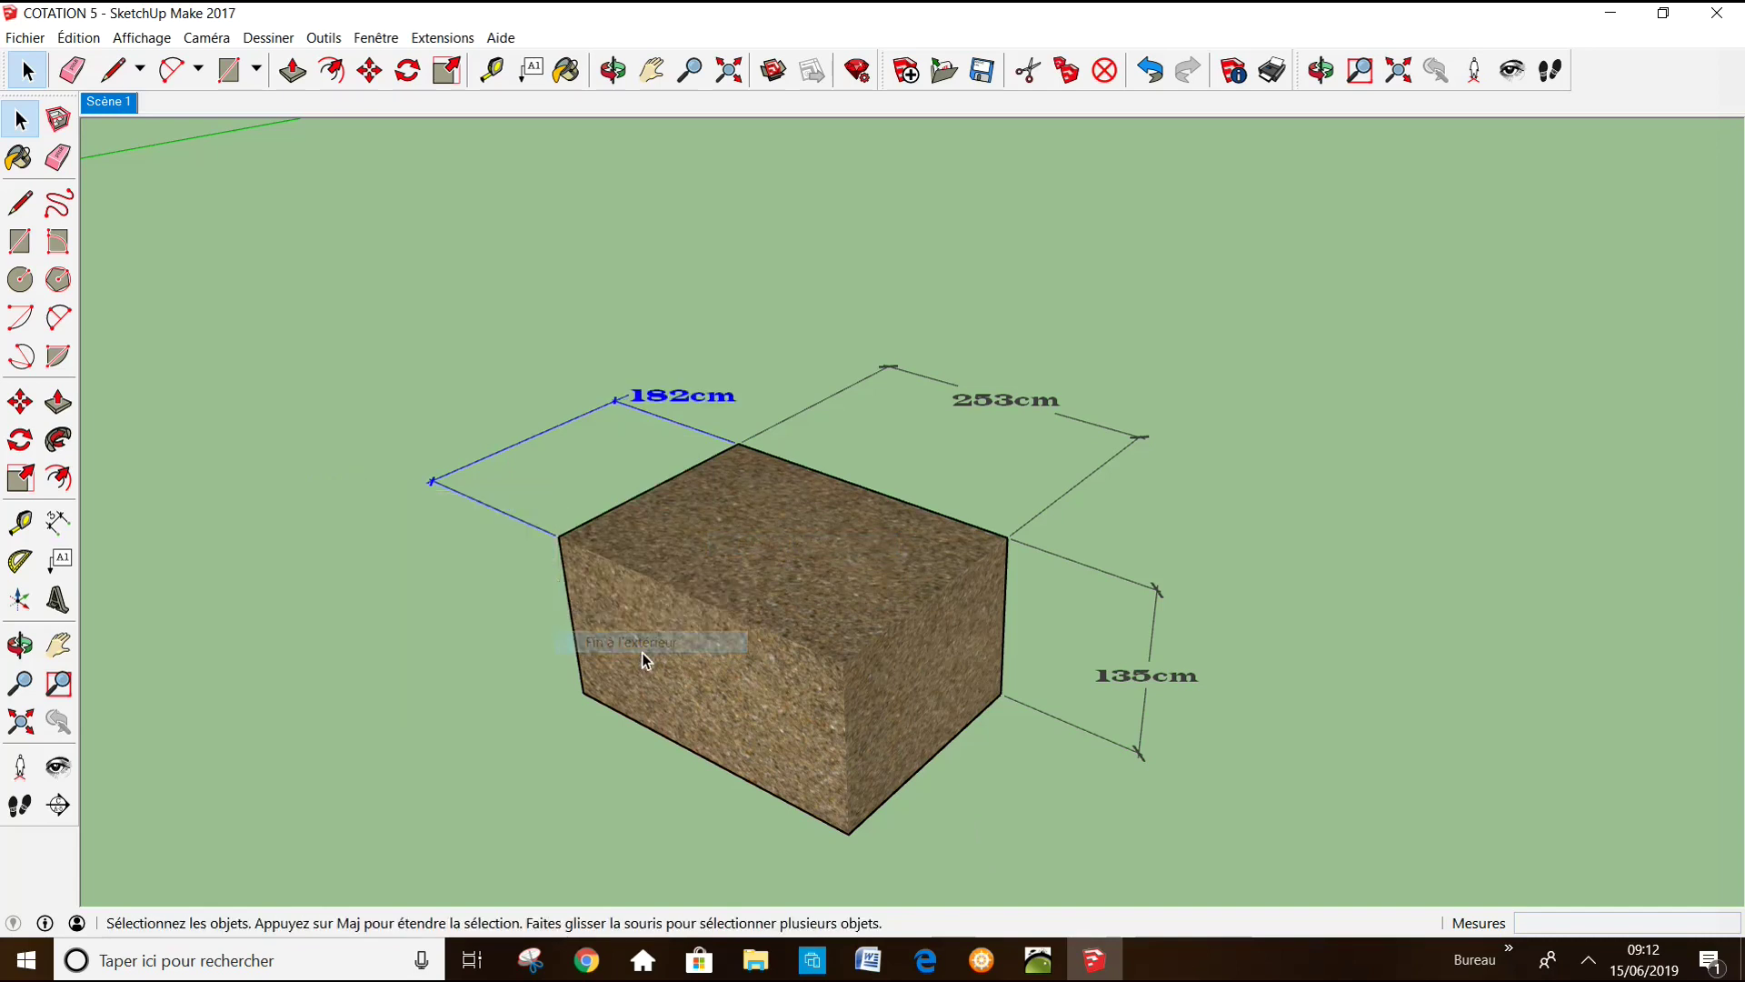
right_click(667, 400)
mouse_move(745, 499)
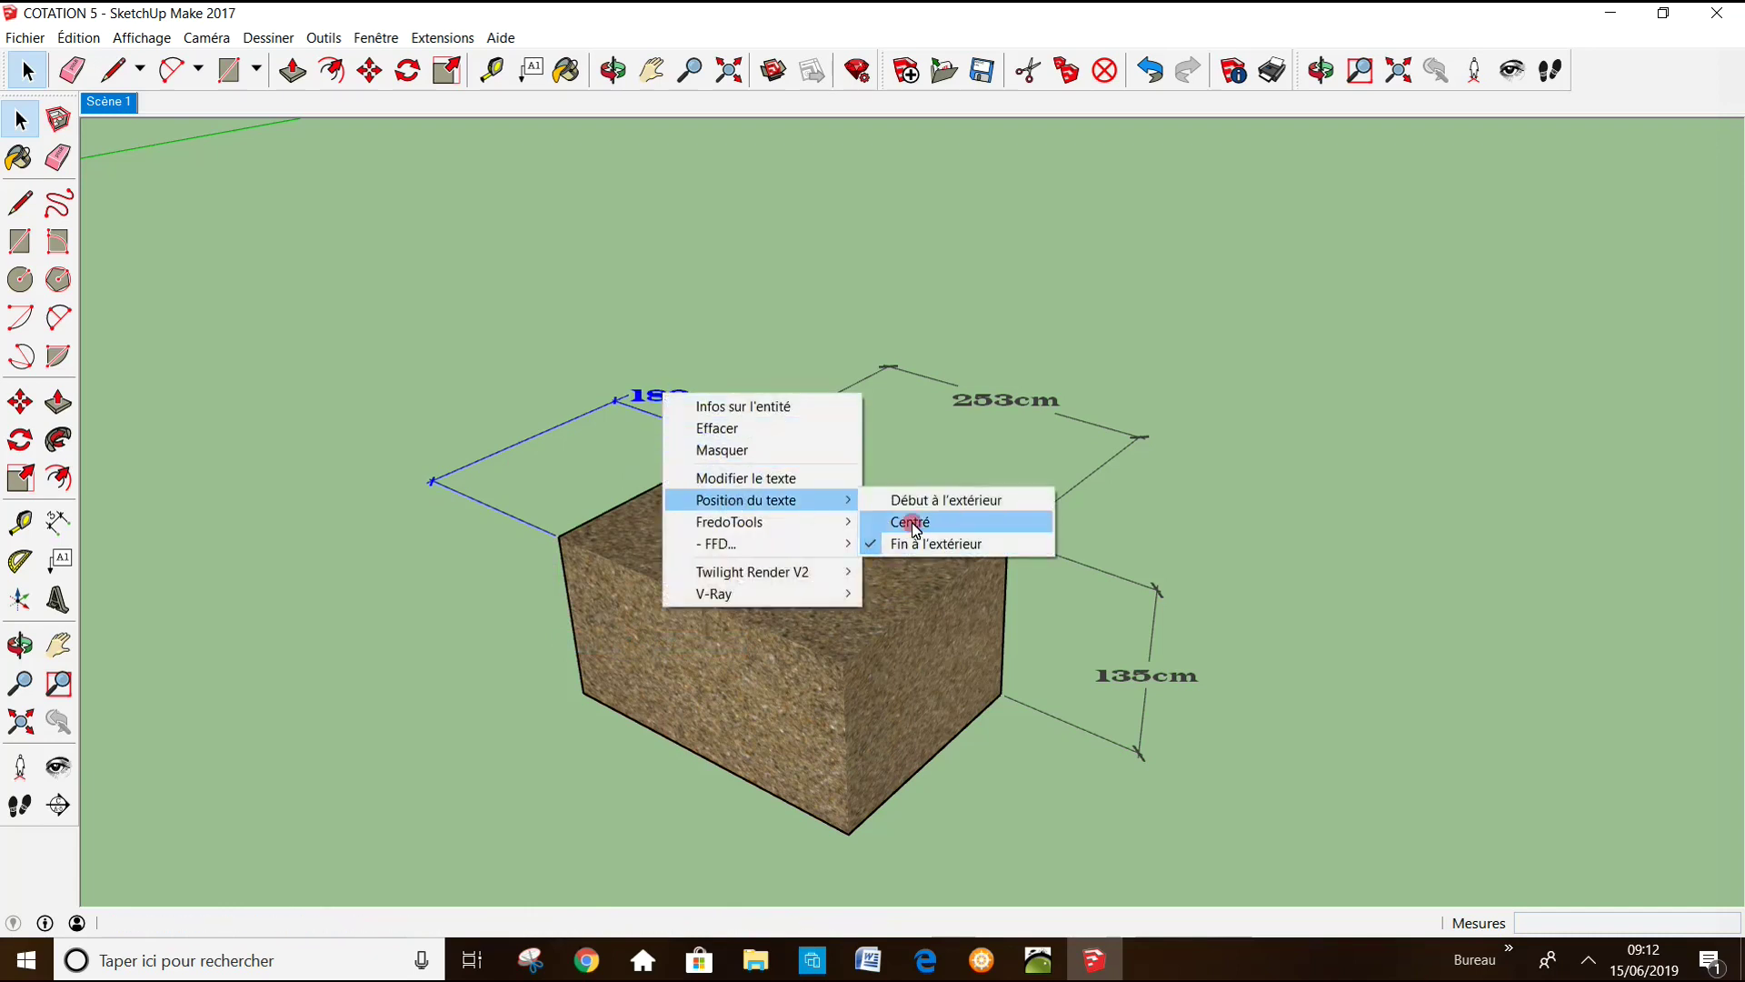
left_click(915, 528)
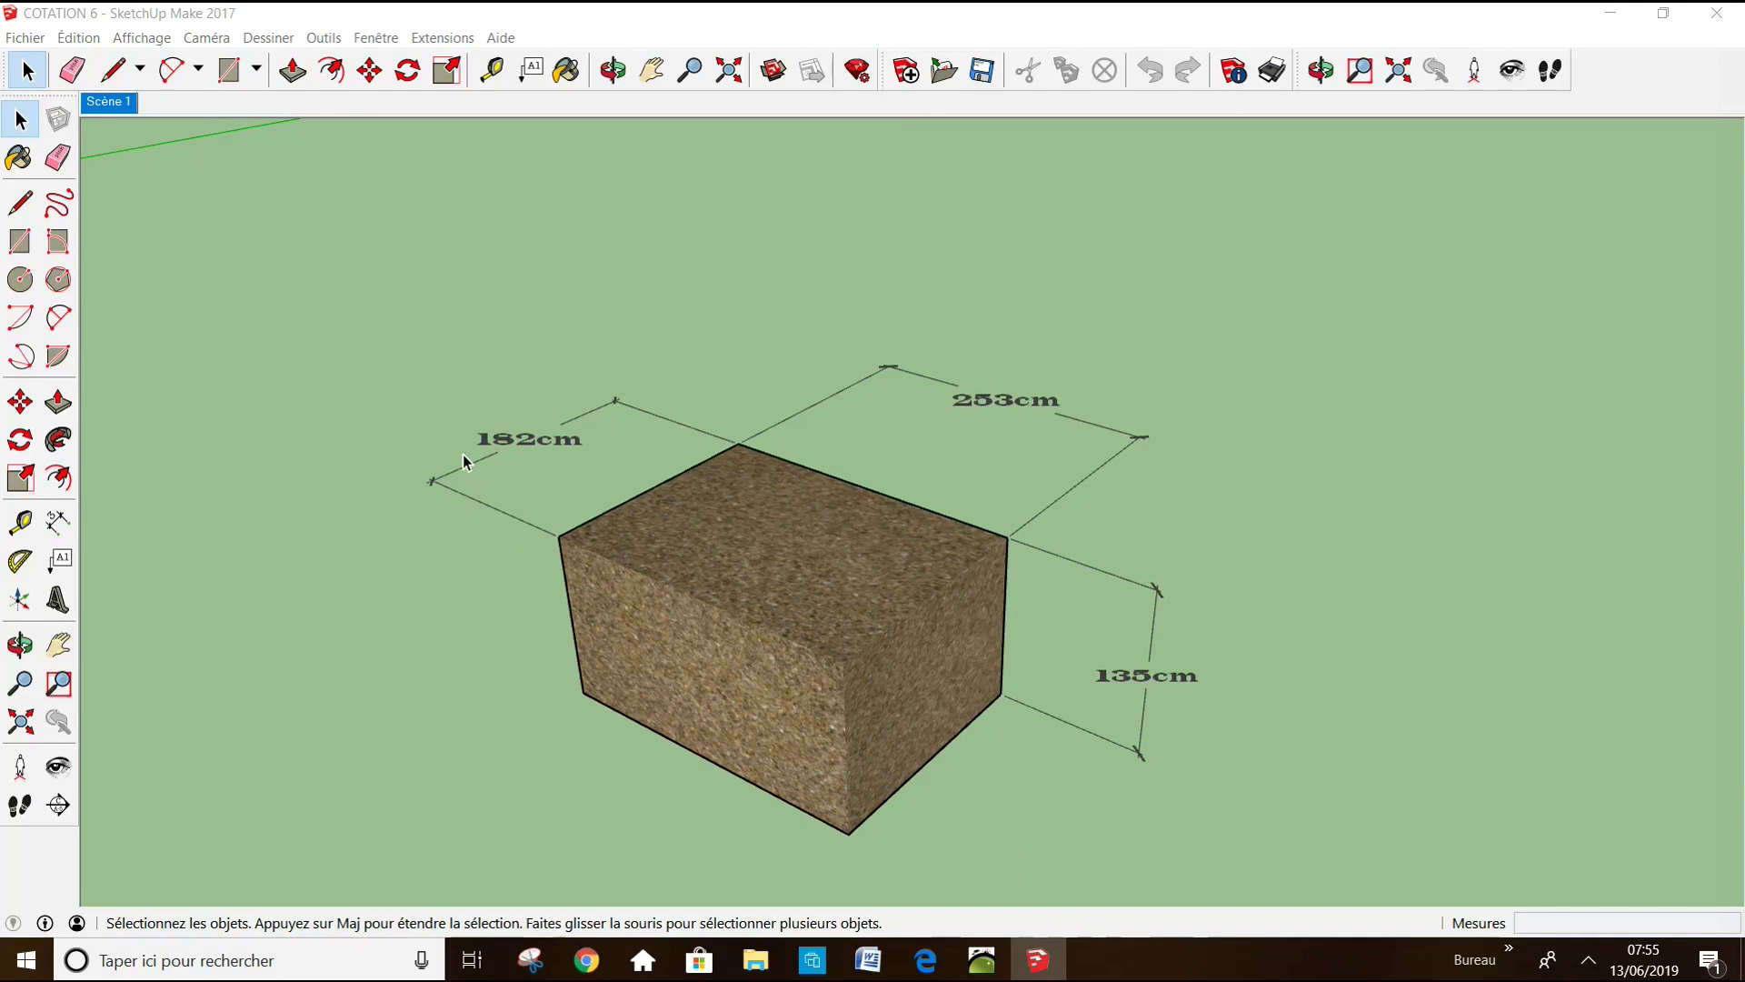
- Align all labels centred along their dimension lines, then orbit to view the box from above
left_click(377, 41)
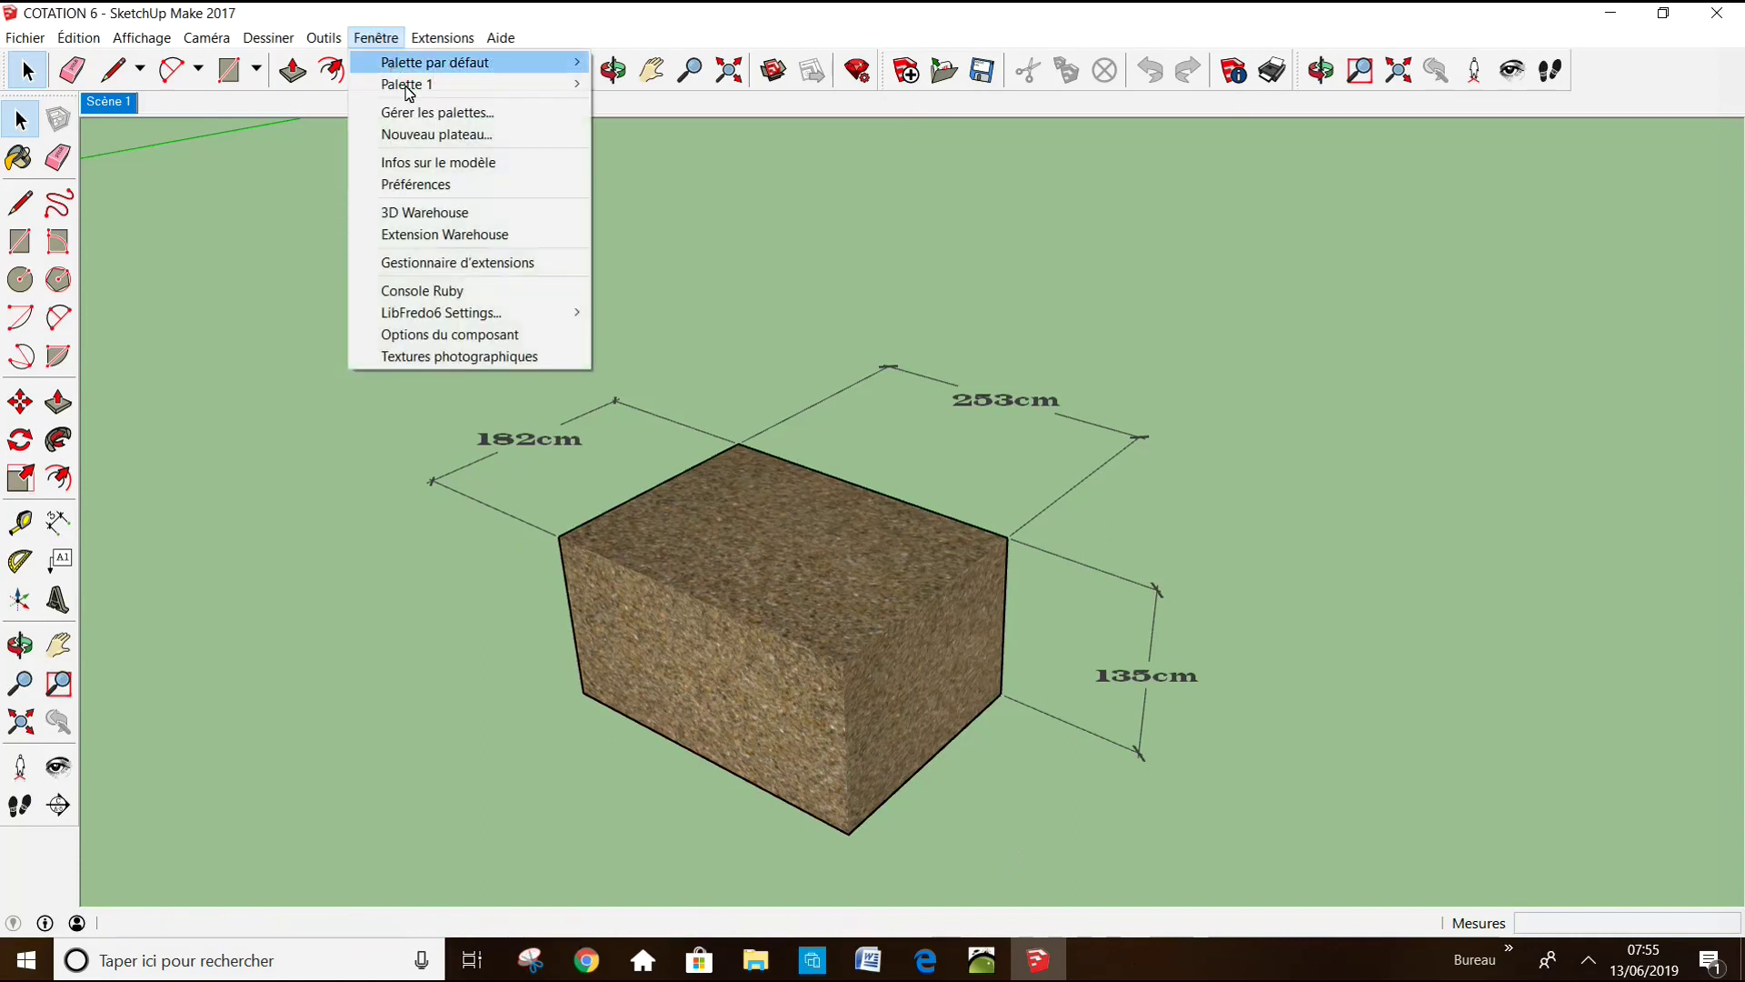
left_click(447, 162)
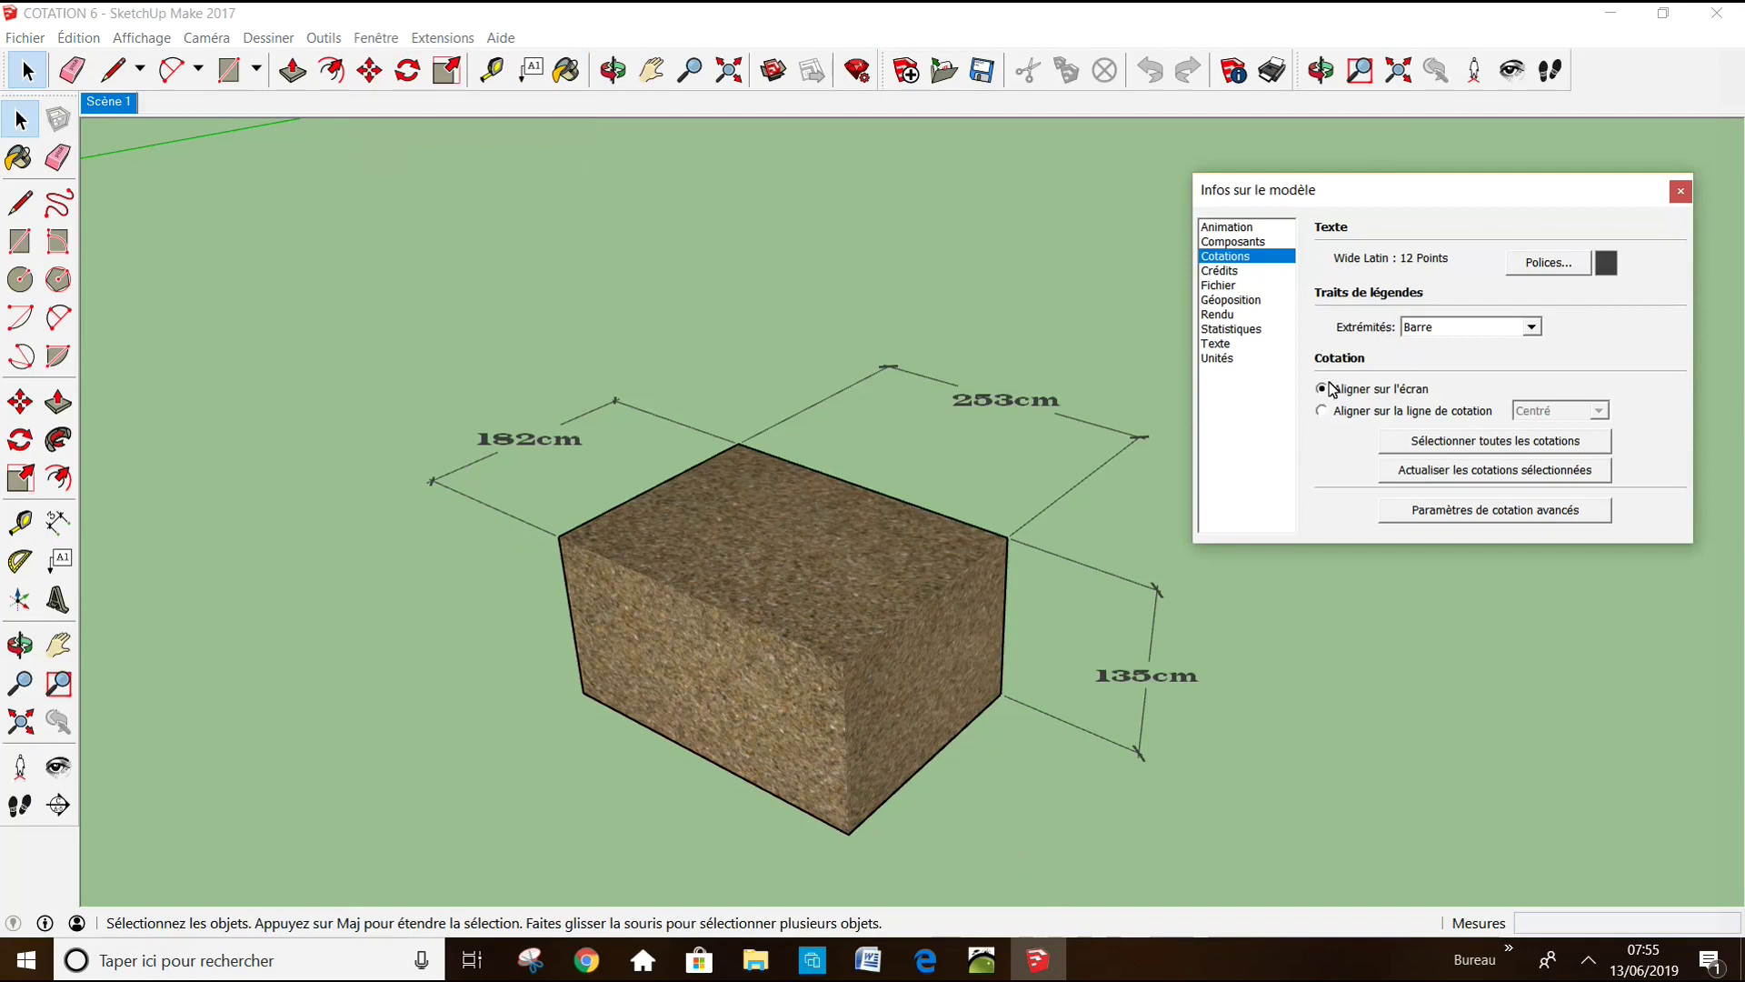
left_click(1429, 406)
left_click(1322, 414)
left_click(1527, 442)
left_click(1528, 469)
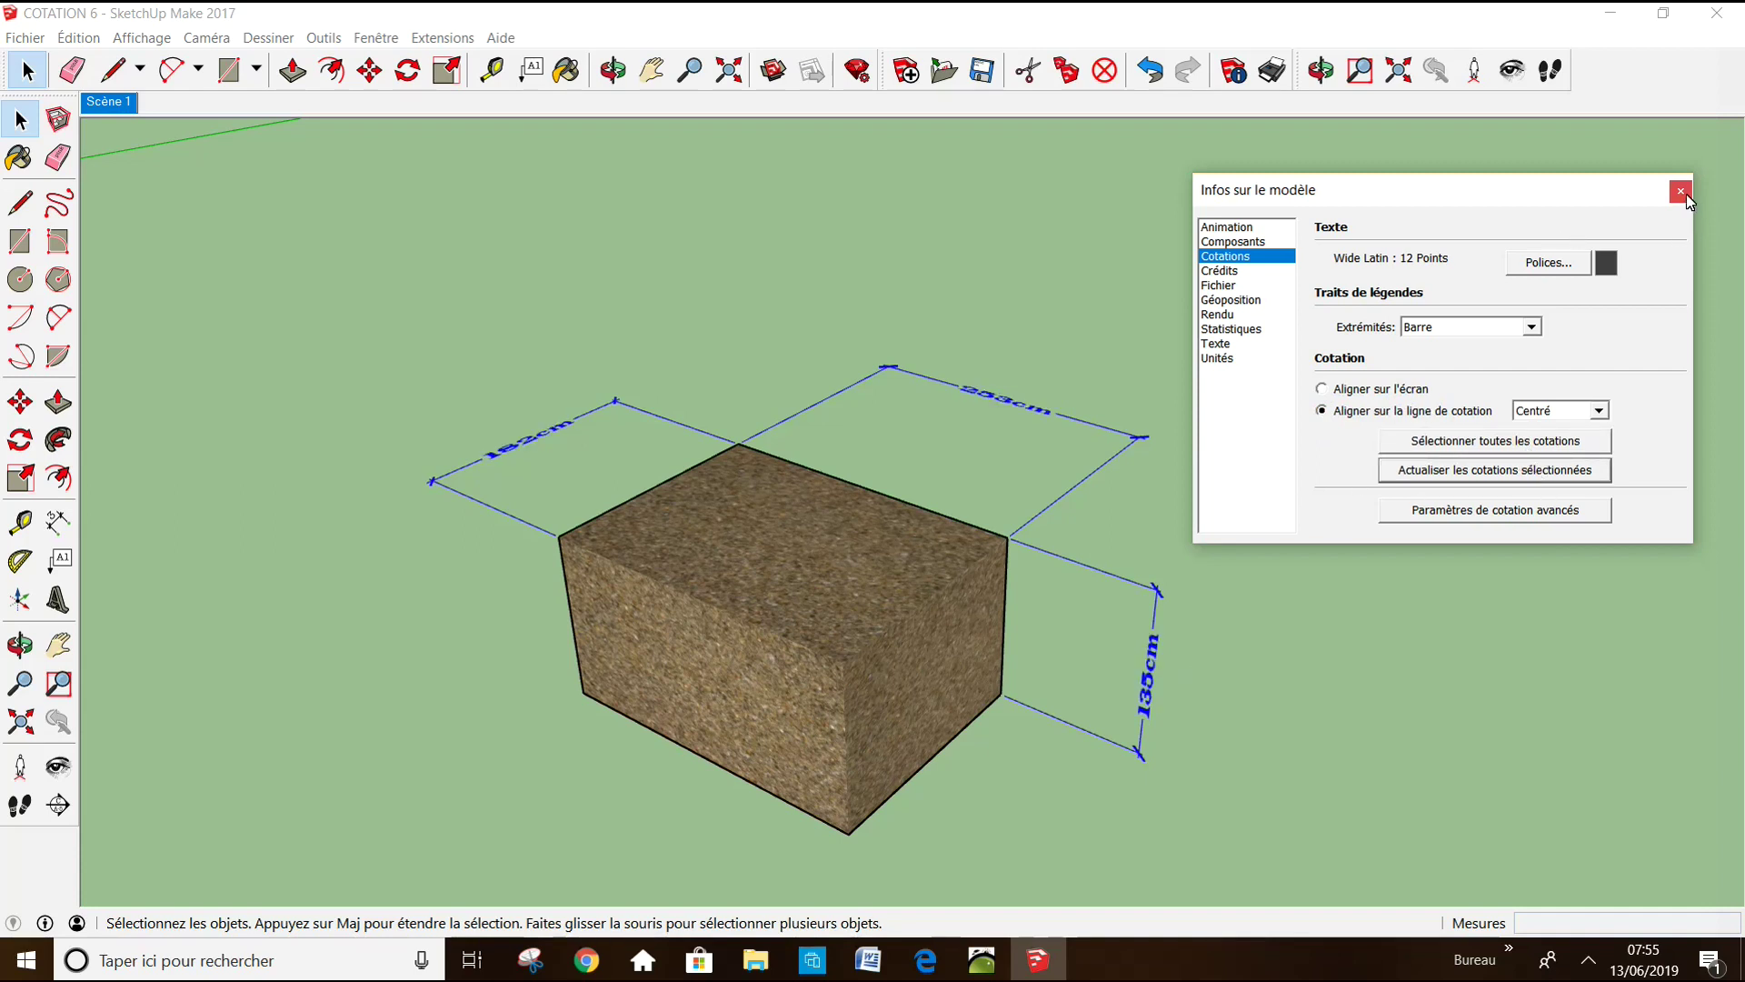
left_click(1681, 192)
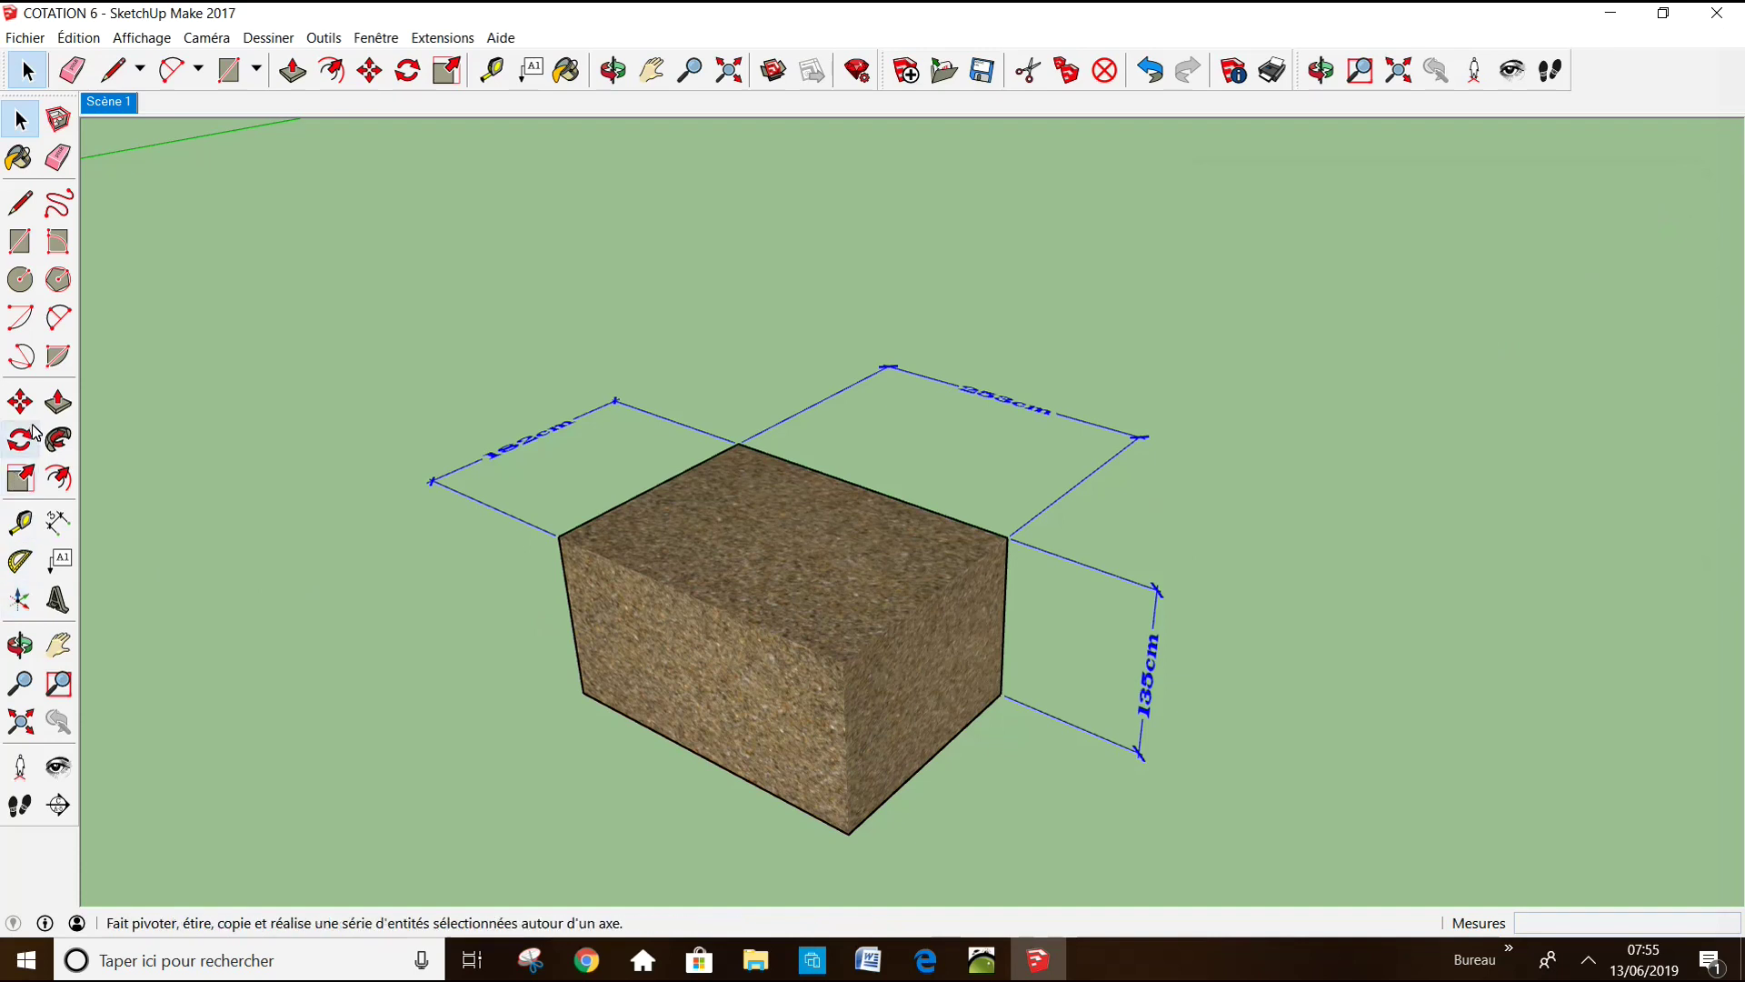
left_click(20, 646)
mouse_move(877, 598)
left_mouse_down()
mouse_move(499, 630)
mouse_move(654, 617)
mouse_move(1032, 355)
mouse_move(1239, 394)
mouse_move(1448, 541)
mouse_move(981, 542)
mouse_move(1313, 518)
mouse_move(1424, 411)
mouse_move(1414, 370)
mouse_move(1379, 351)
mouse_move(1336, 456)
mouse_move(1045, 556)
mouse_move(615, 591)
mouse_move(335, 355)
left_mouse_up()
- Return to Scène 1 and realign all dimension labels to face the screen
left_click(91, 114)
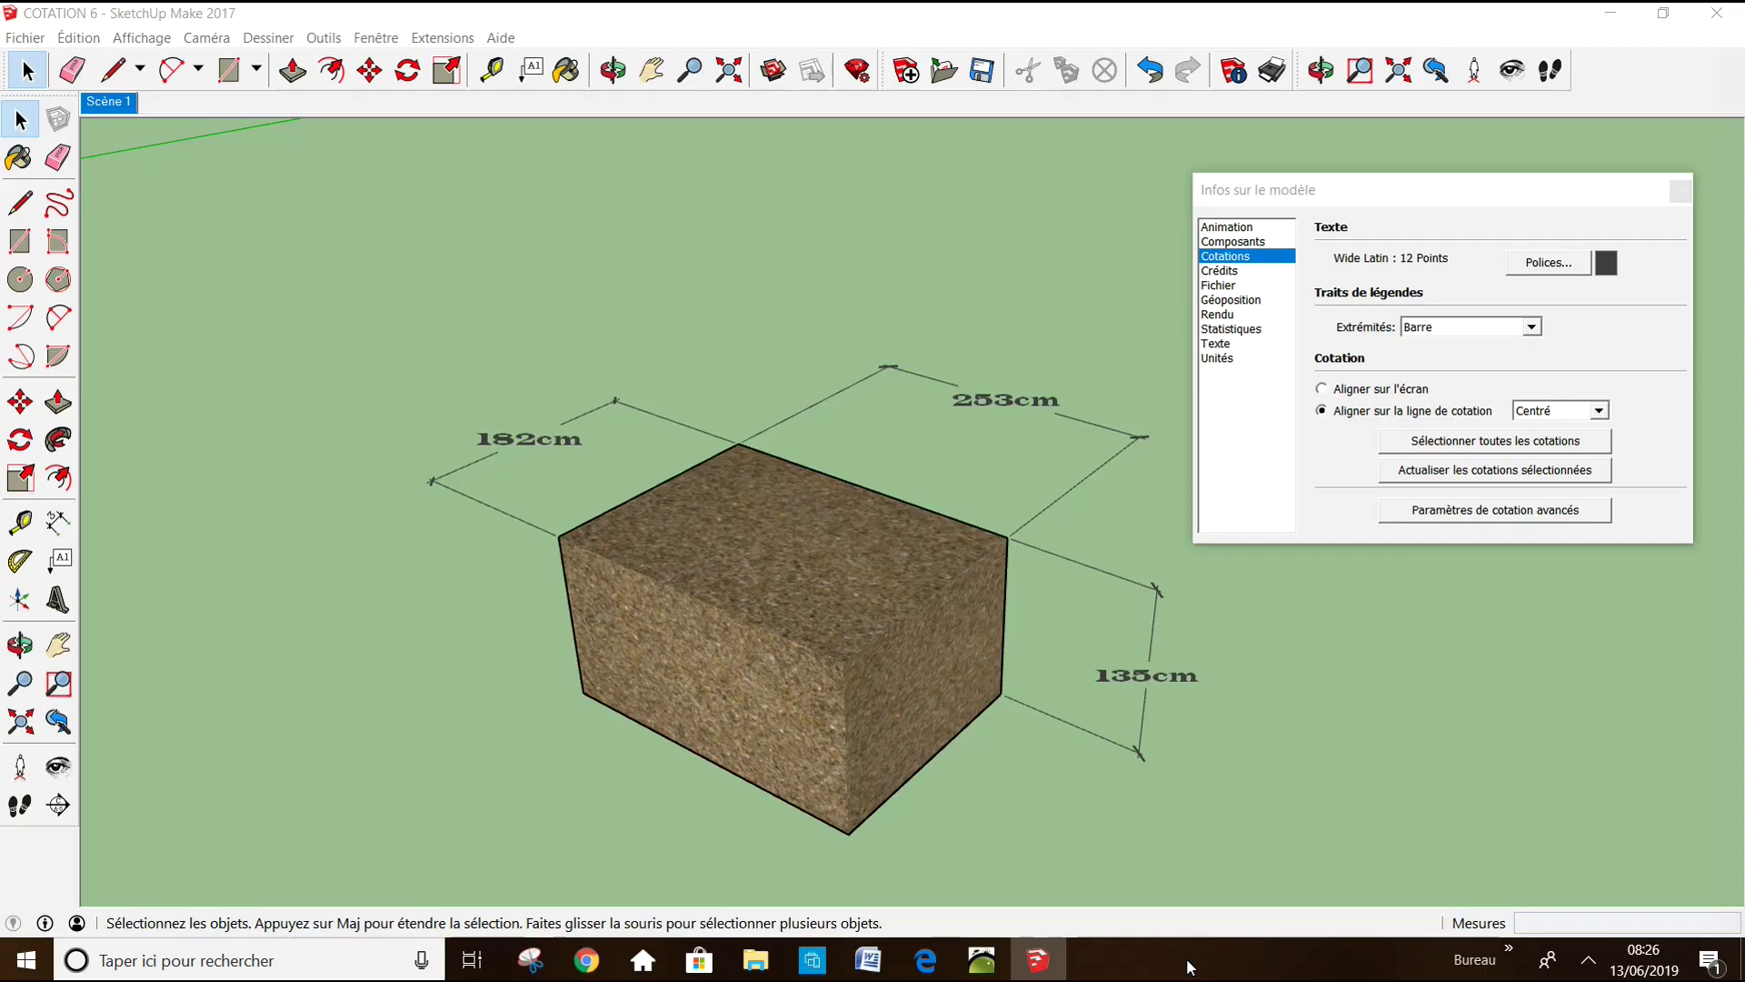
left_click(1323, 389)
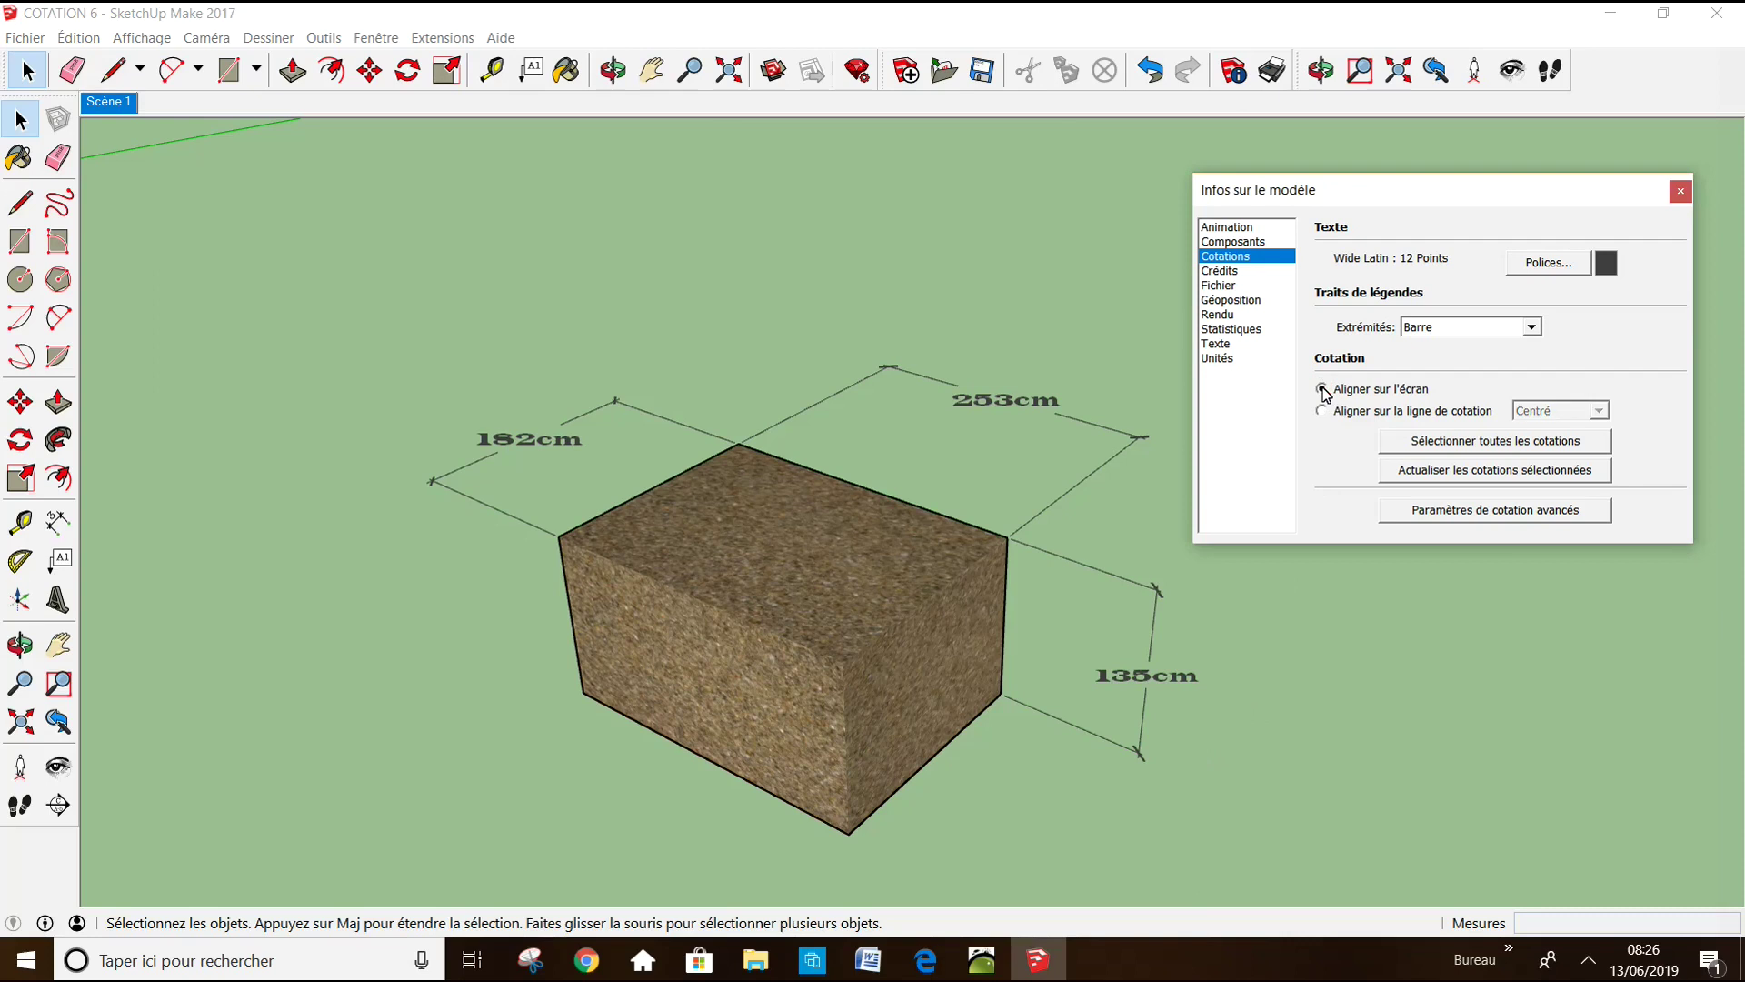
left_click(1480, 443)
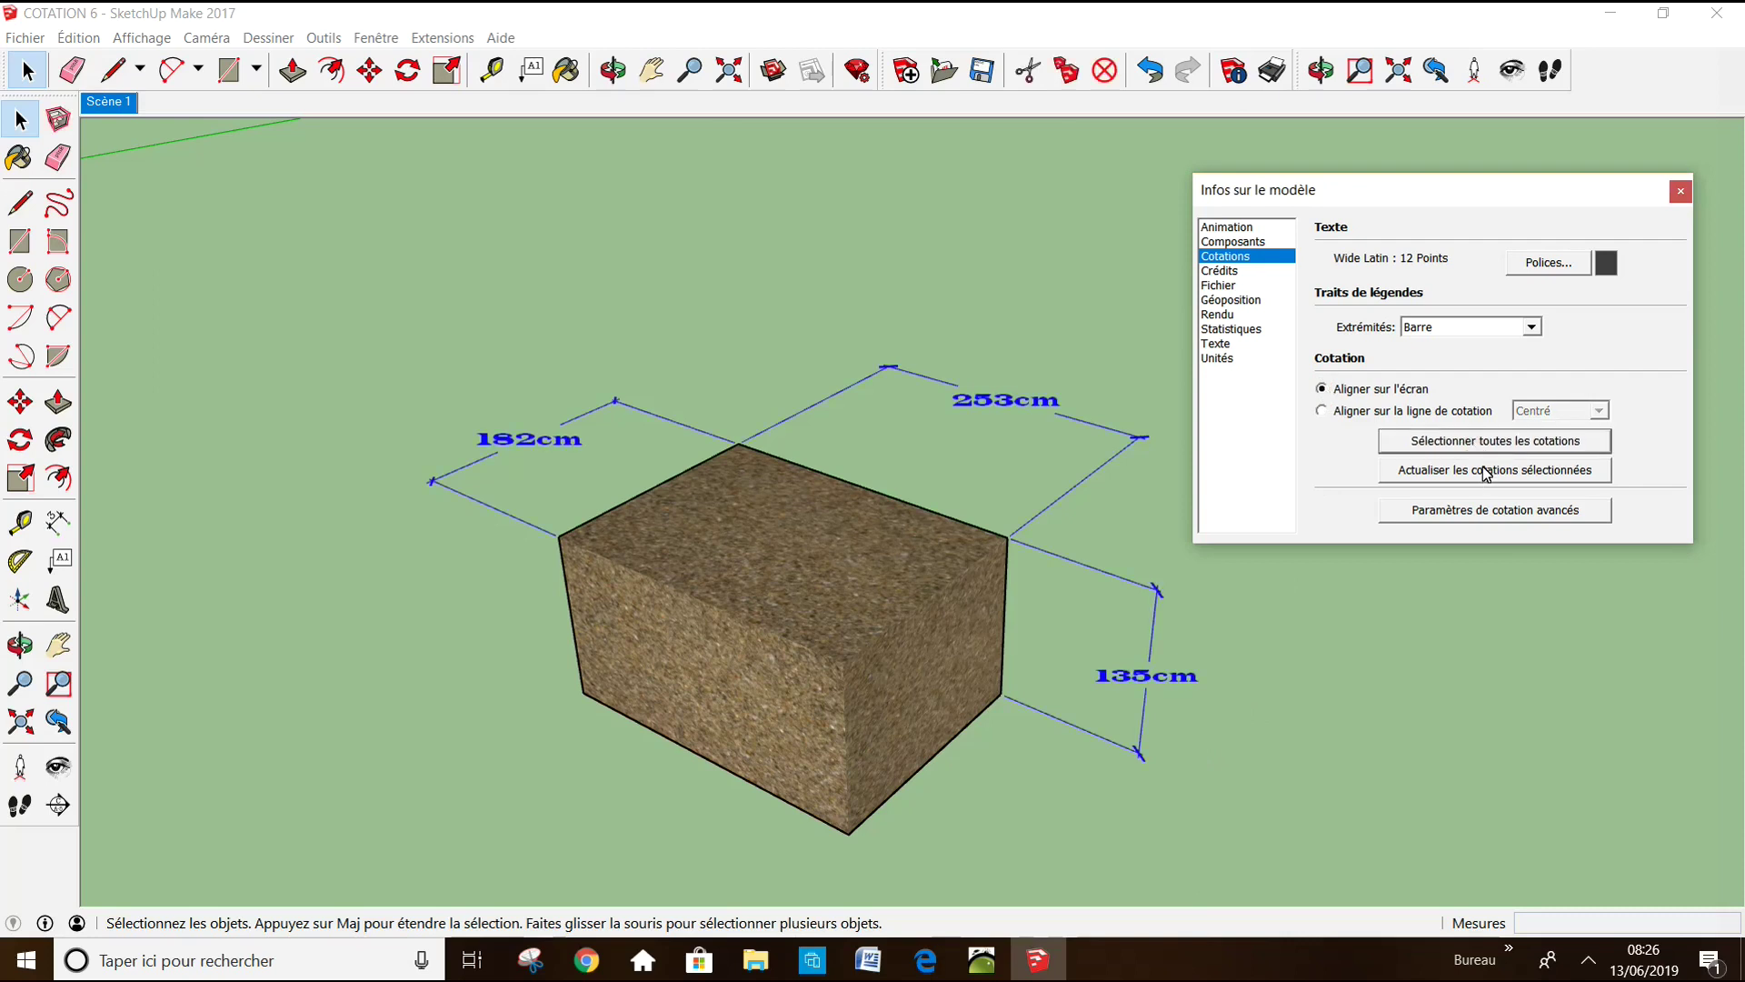
left_click(494, 574)
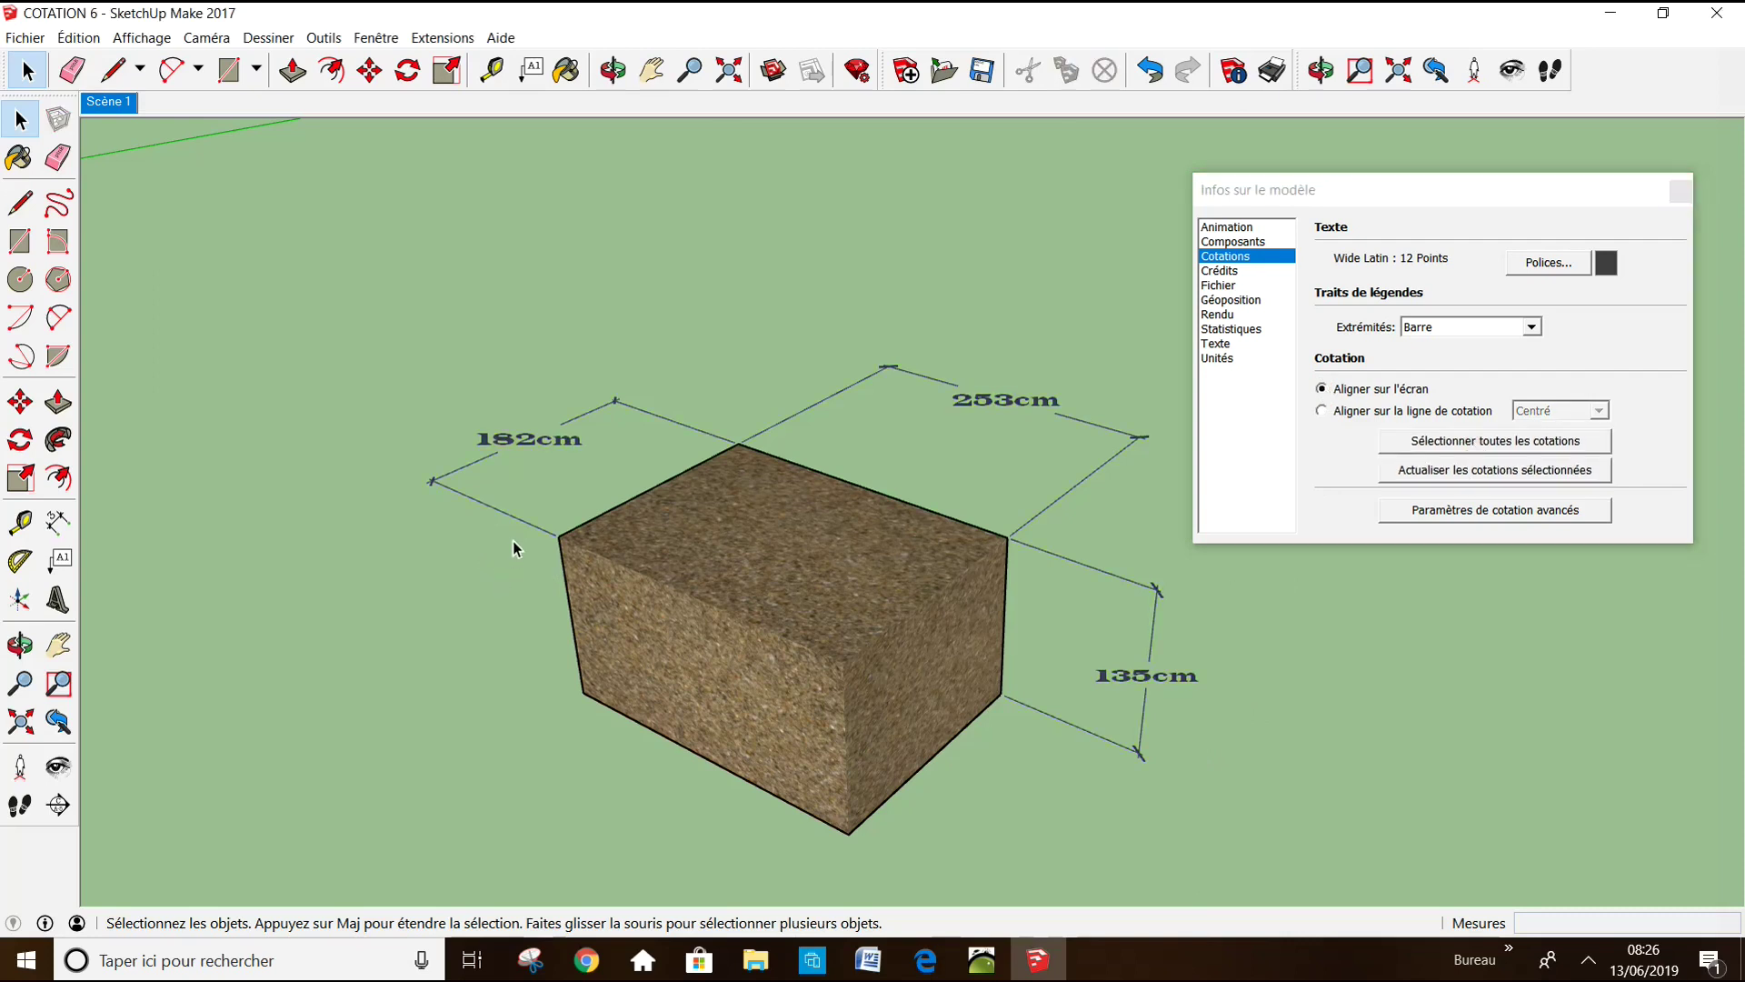
- Edit the 182cm dimension's text to read 179
left_click(519, 455)
right_click(517, 446)
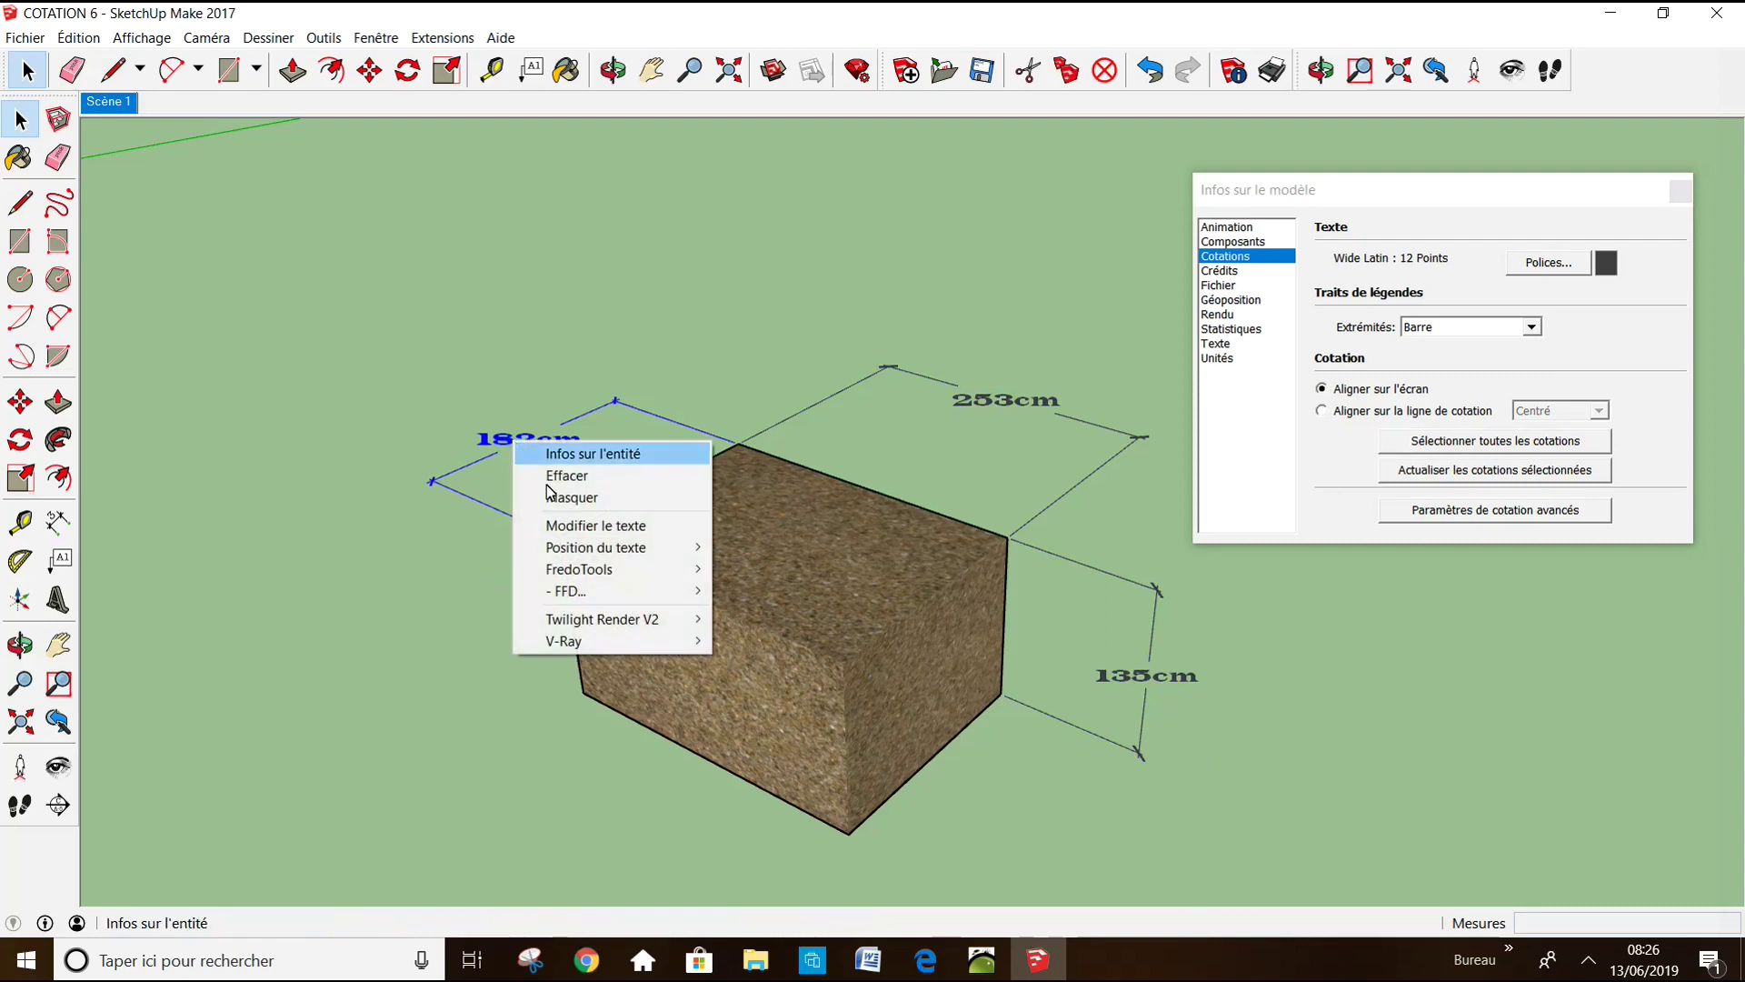
left_click(607, 530)
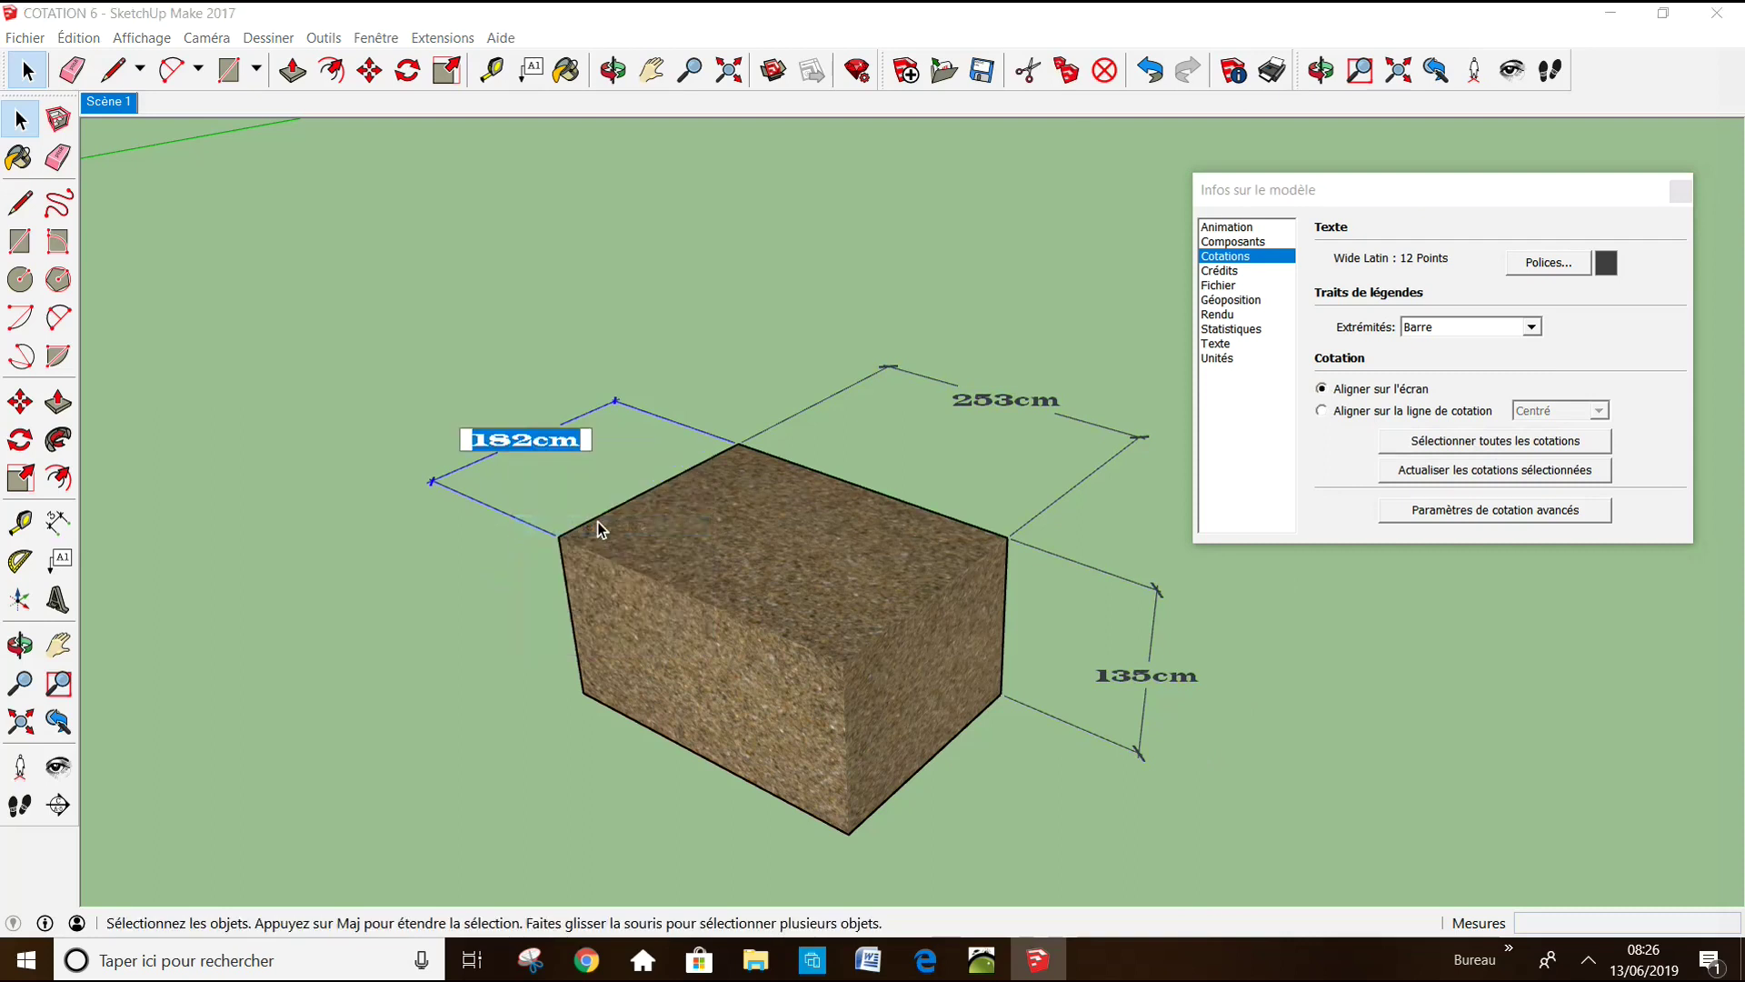
type("179")
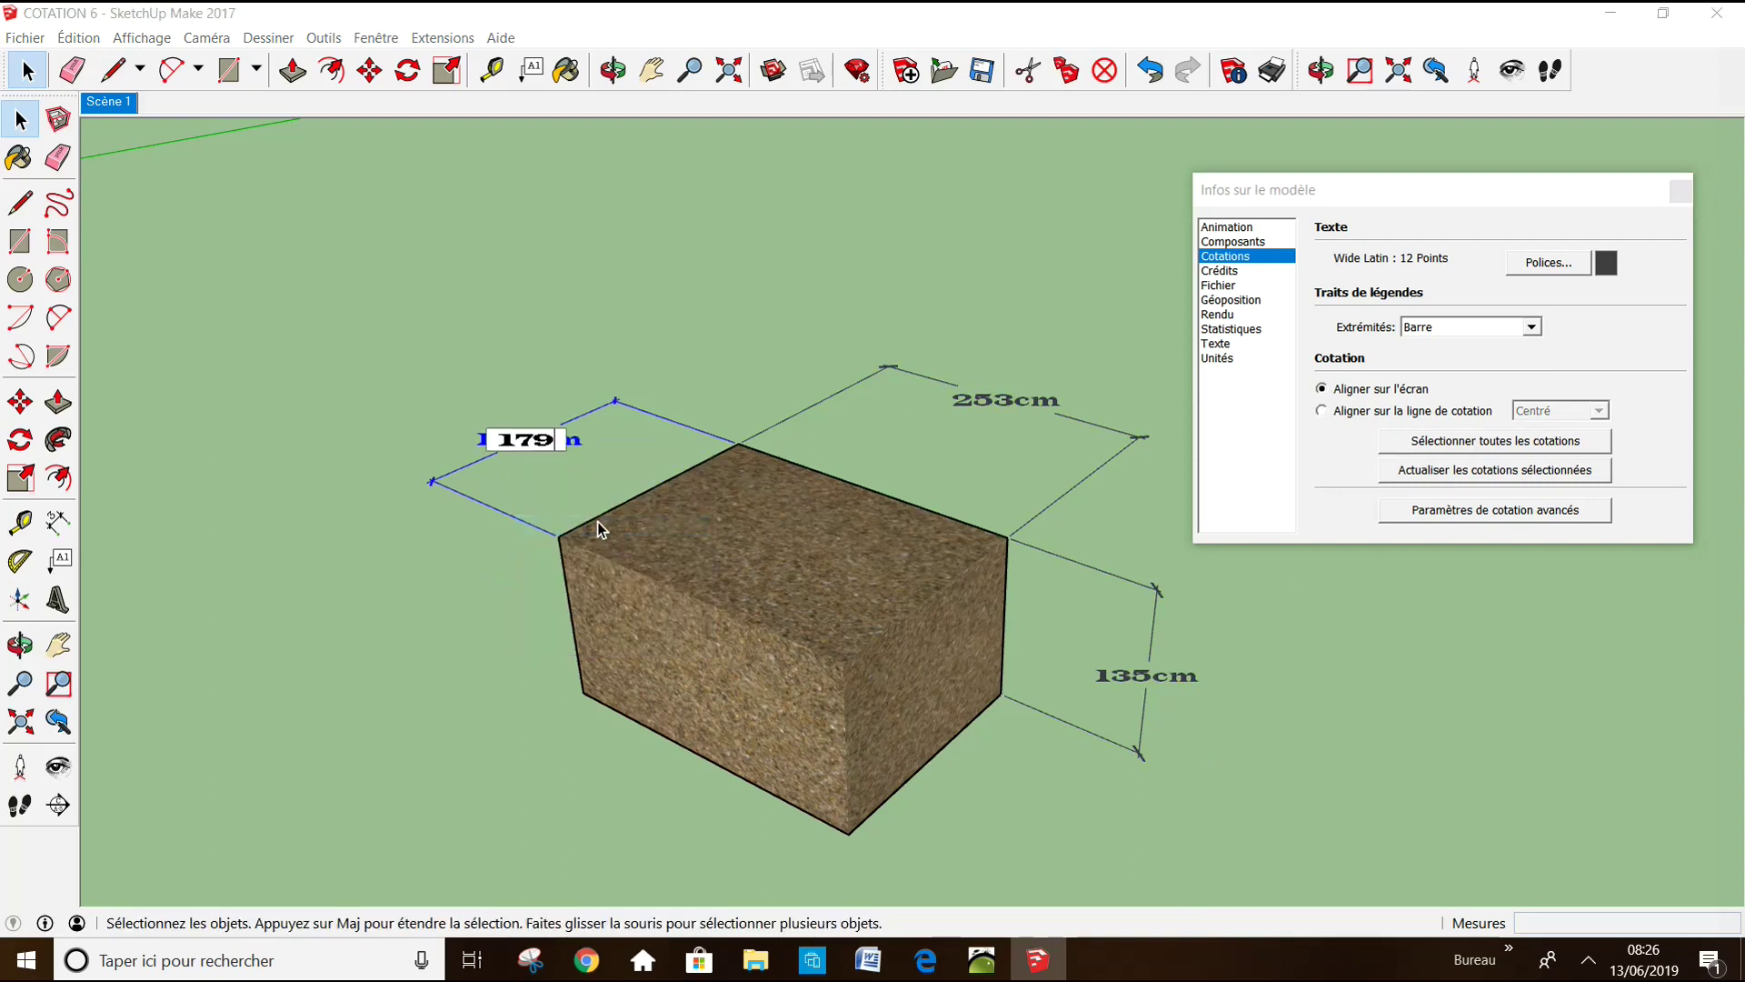
key("Return")
left_click(481, 571)
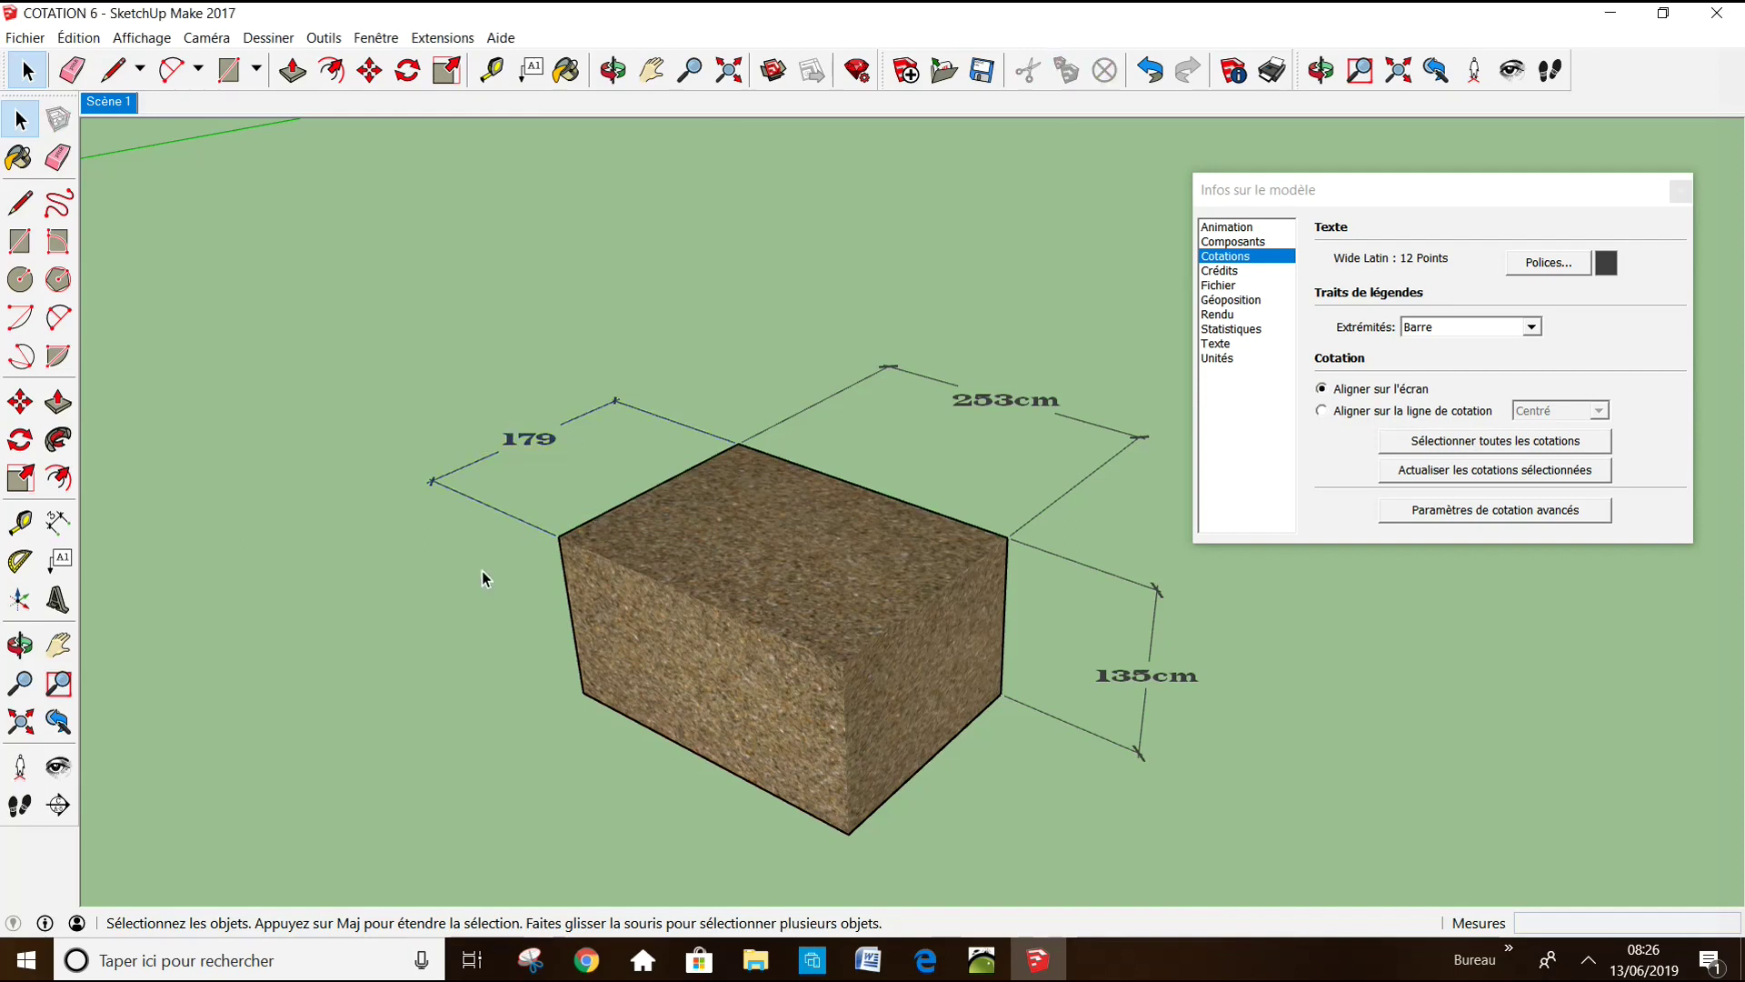
- Scale the box uniformly by 1,30 from a corner so the dimensions read 329cm and 176cm
left_click(774, 609)
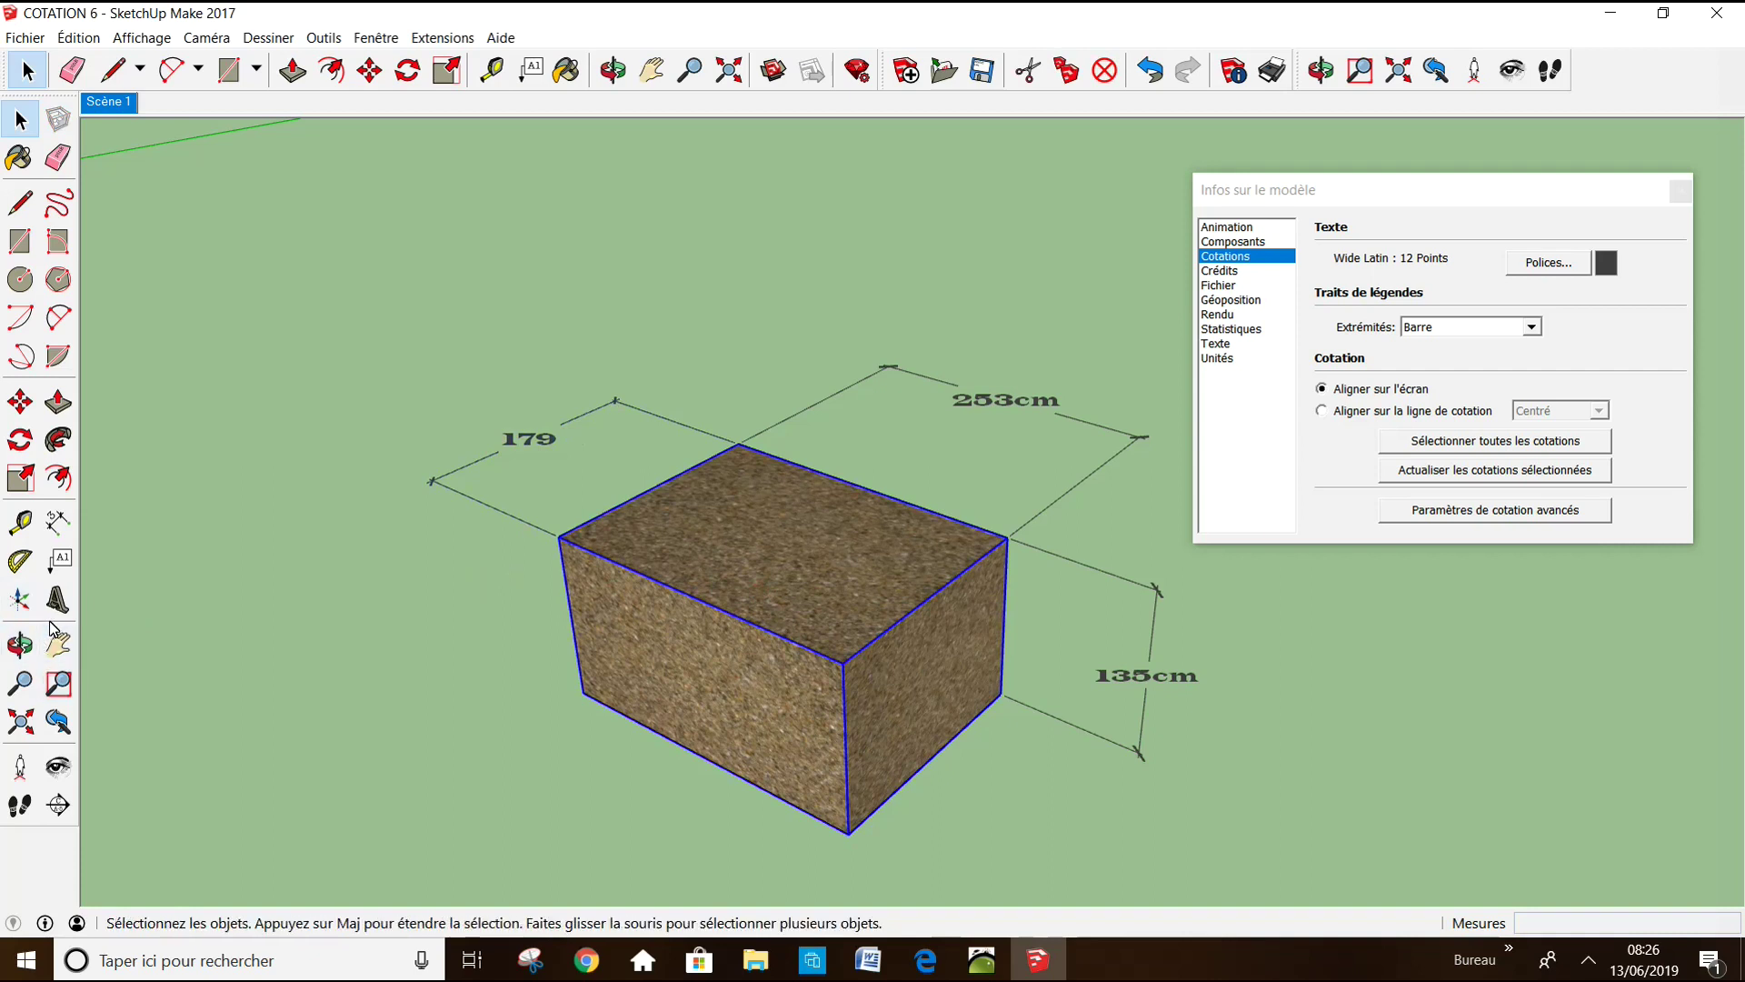
left_click(20, 477)
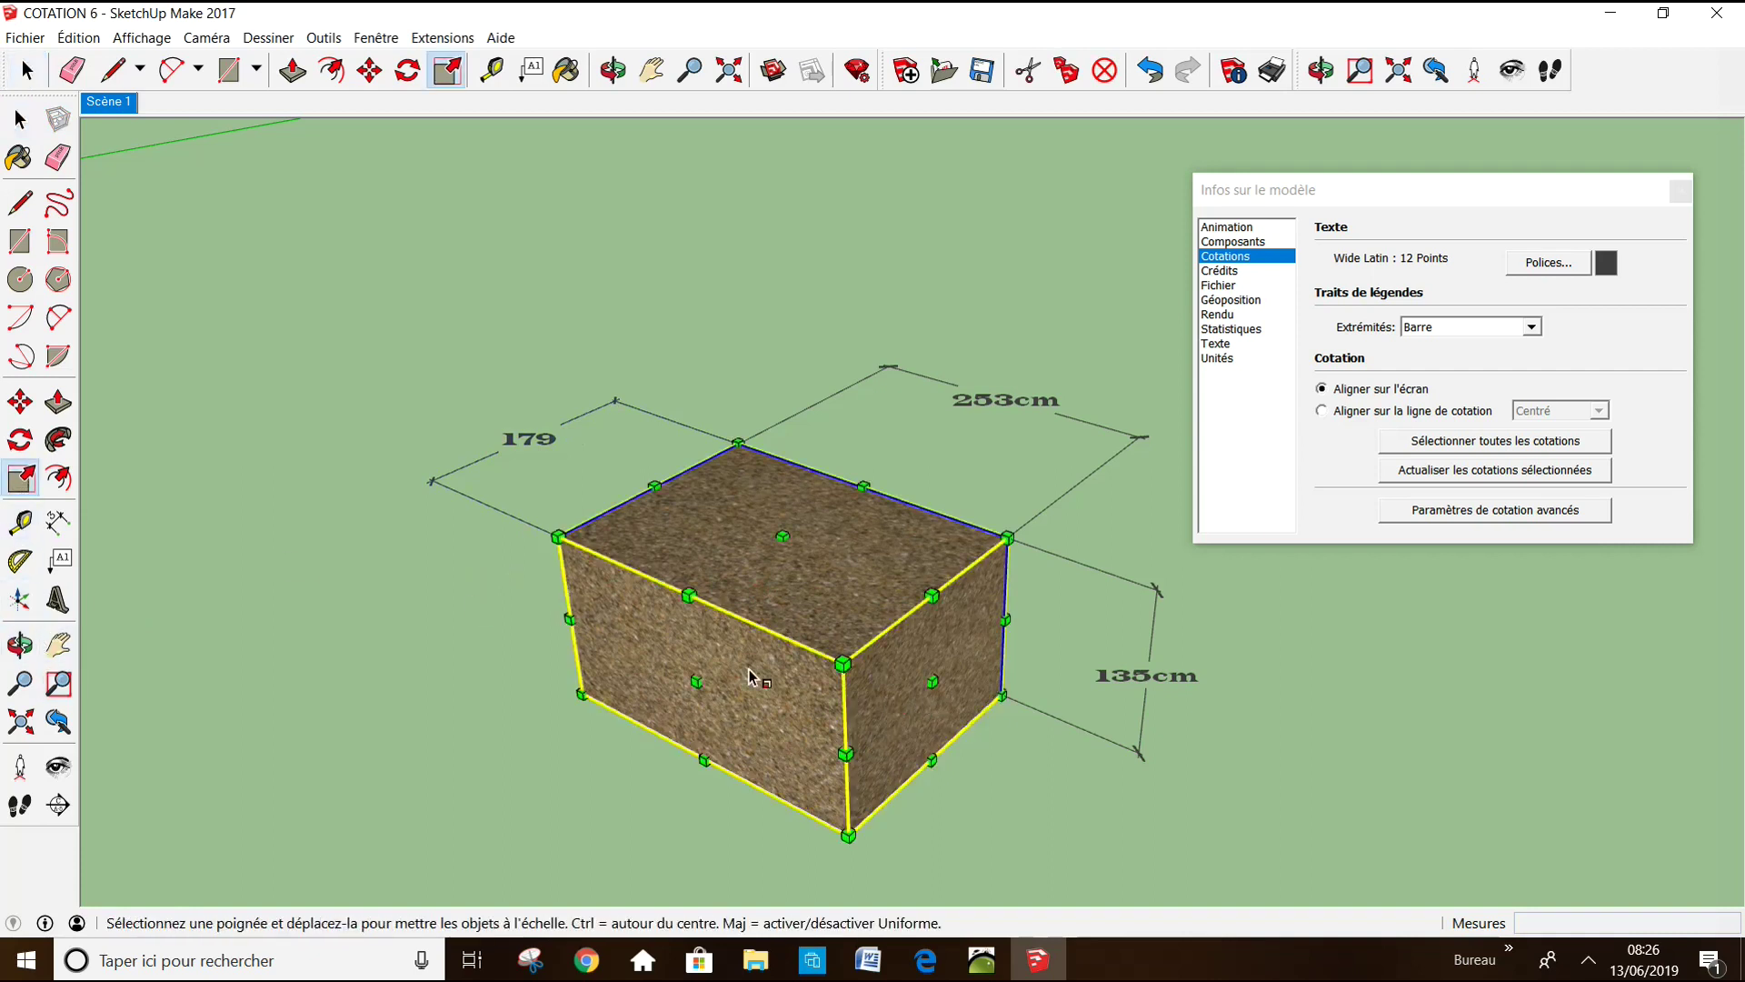
mouse_move(558, 537)
left_mouse_down()
mouse_move(287, 534)
mouse_move(382, 525)
mouse_move(409, 502)
mouse_move(368, 541)
mouse_move(401, 510)
left_mouse_up()
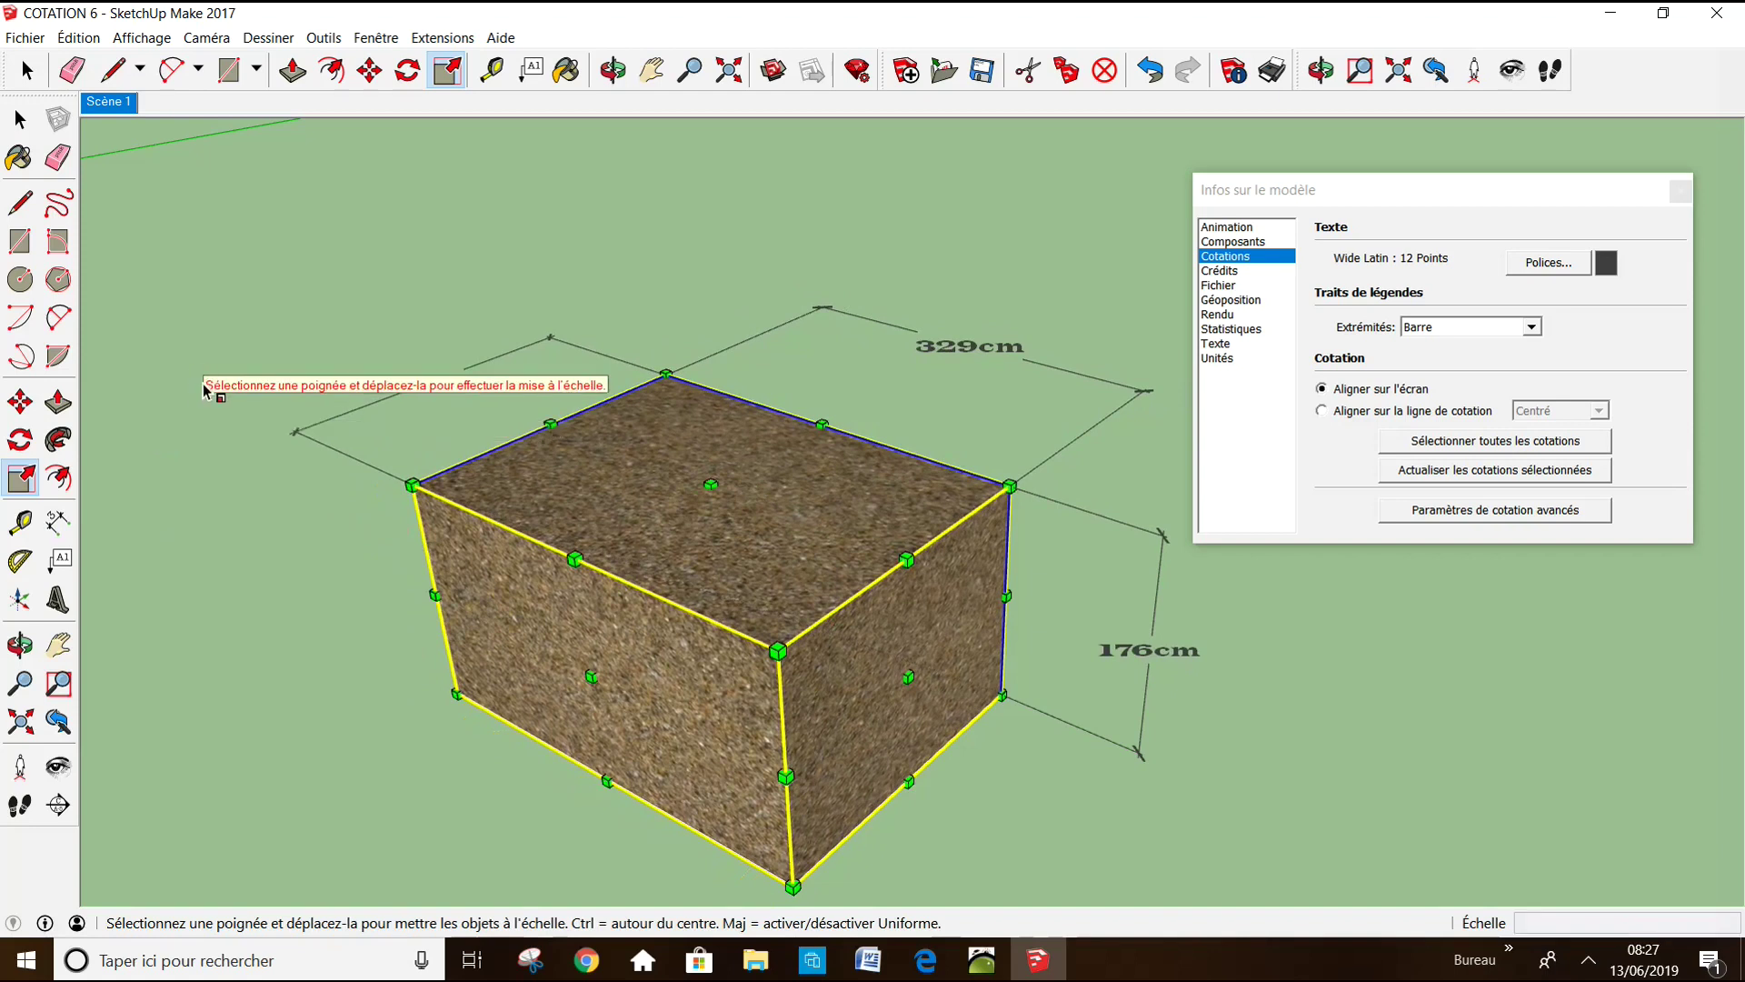
left_click(152, 271)
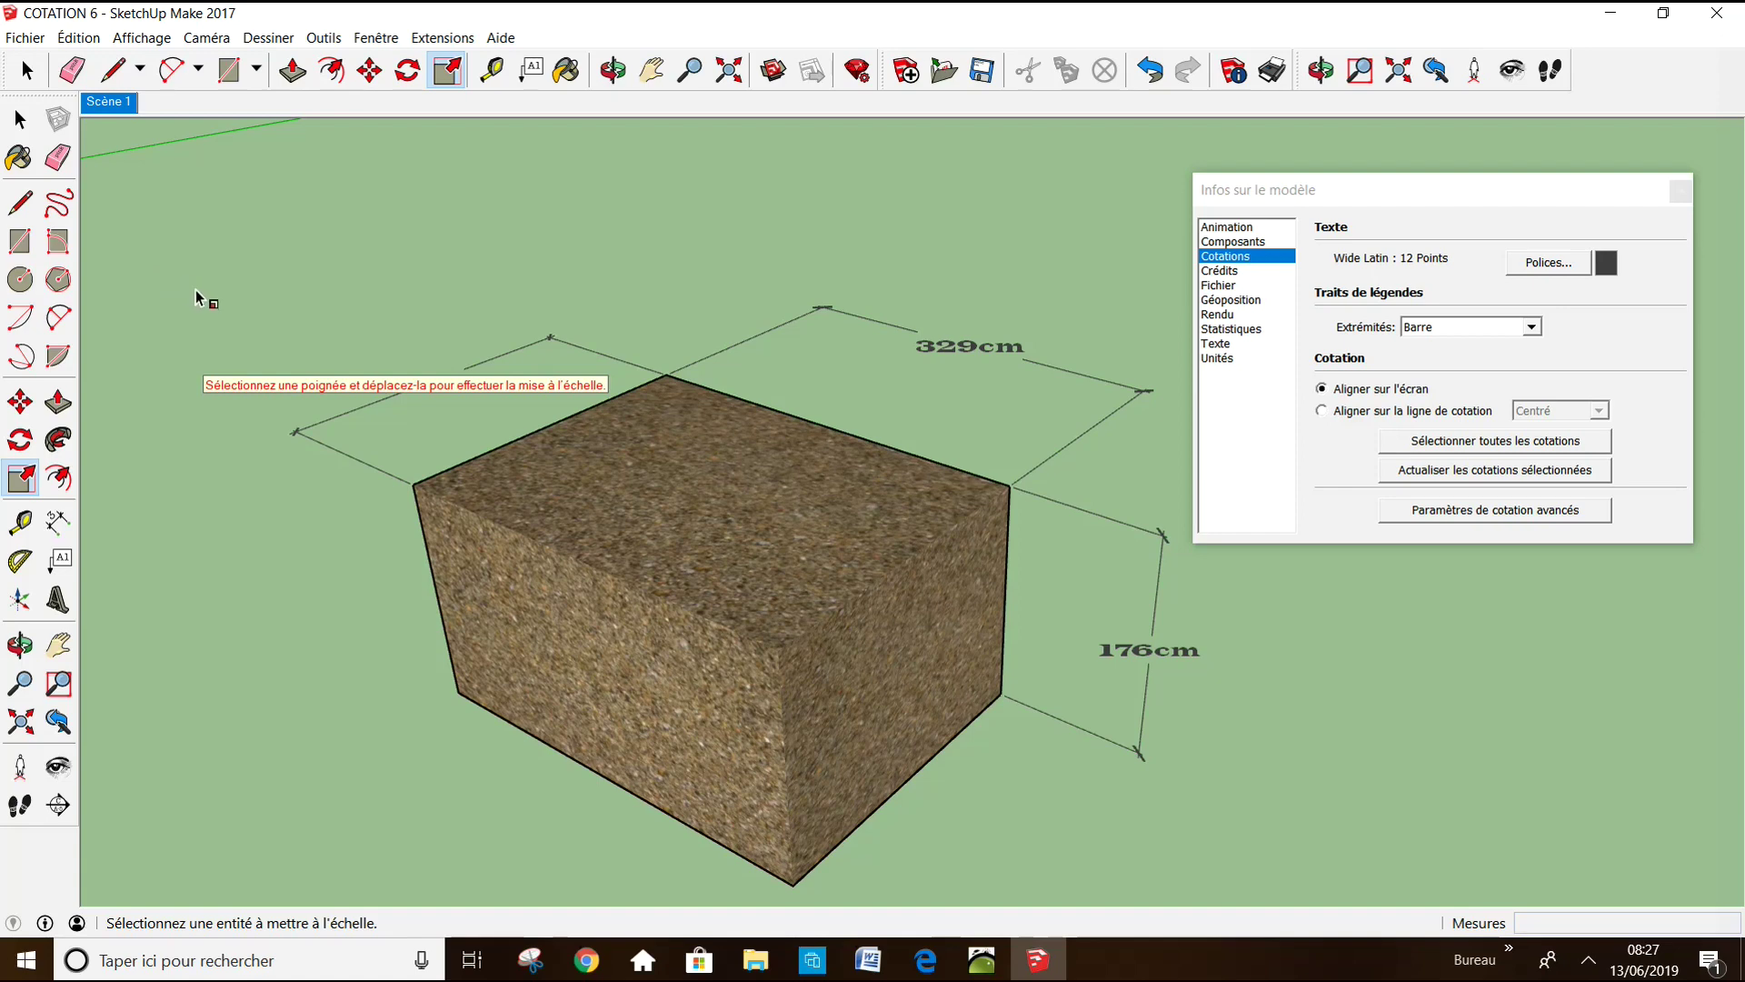